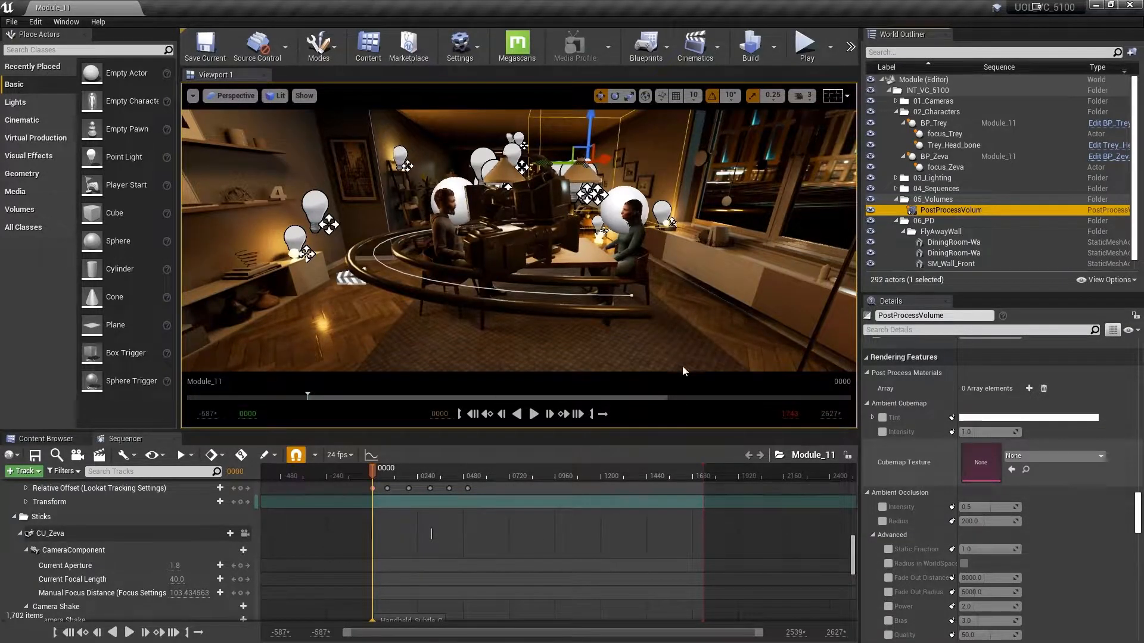
Step: Reload the Module_11 level and open its Module_11 level sequence for editing
{"action": "left_click", "coordinate": [37, 439]}
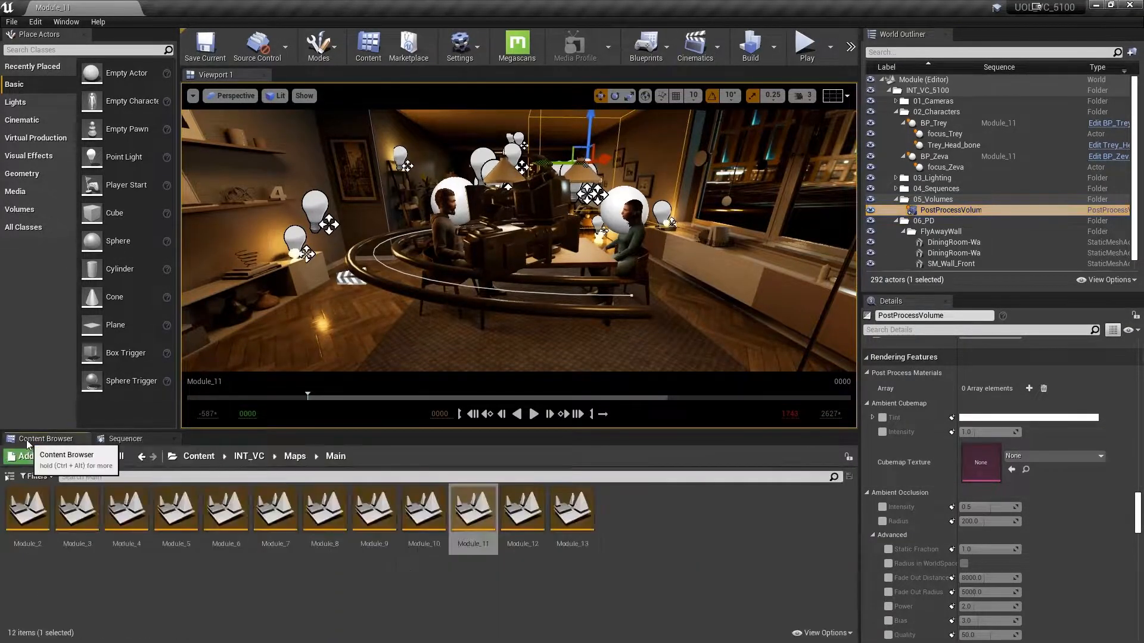
{"action": "double_click", "coordinate": [476, 522]}
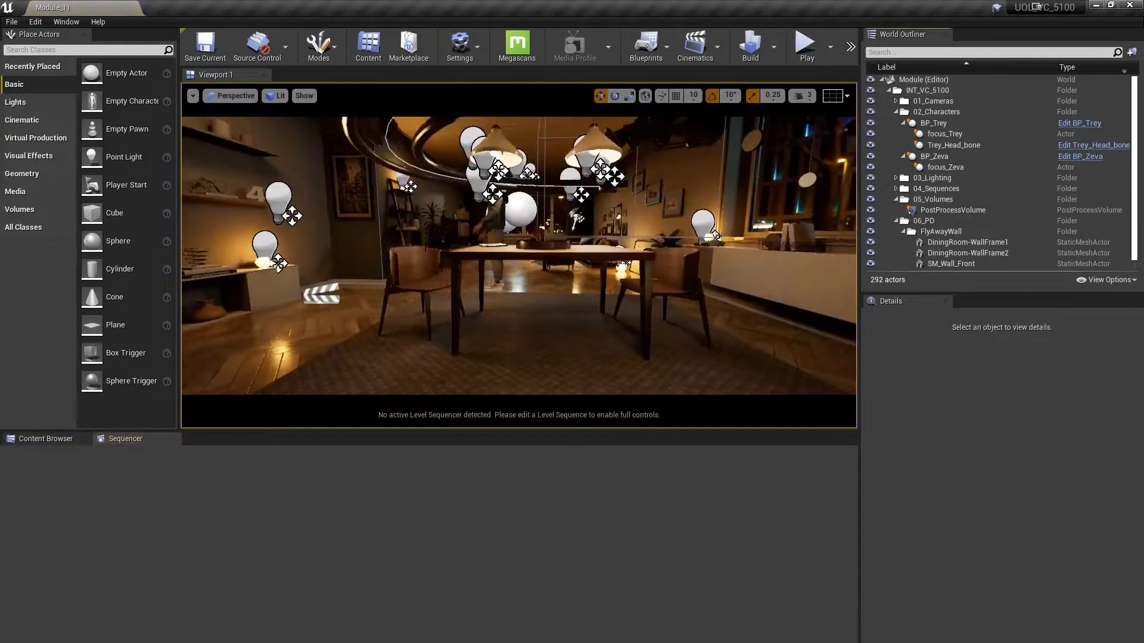
{"action": "left_click", "coordinate": [706, 49]}
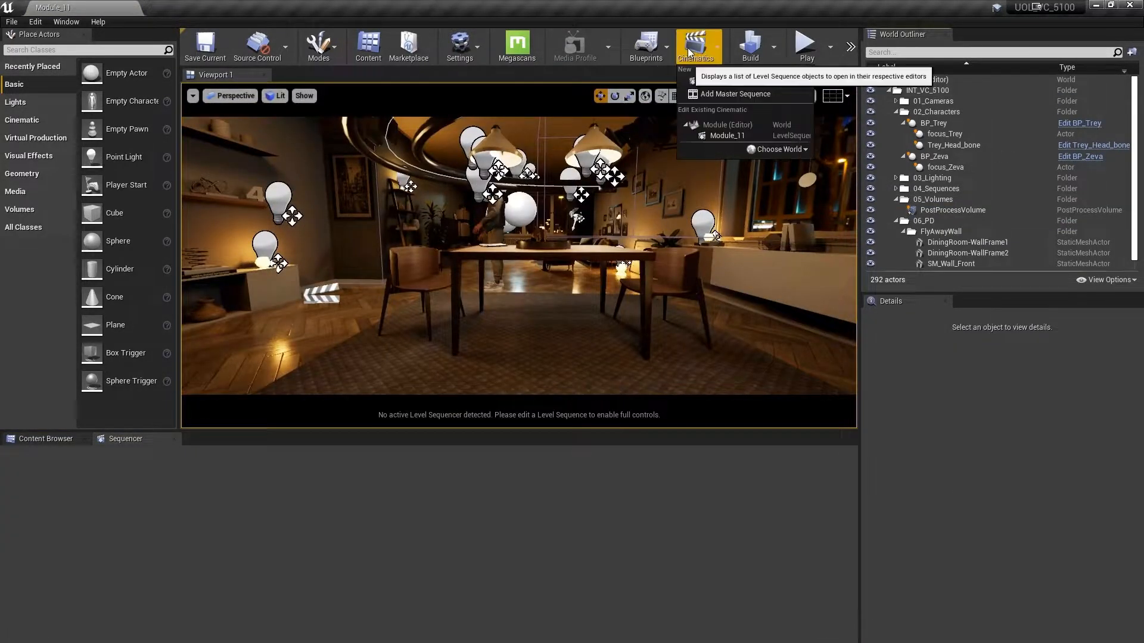
{"action": "left_click", "coordinate": [743, 137]}
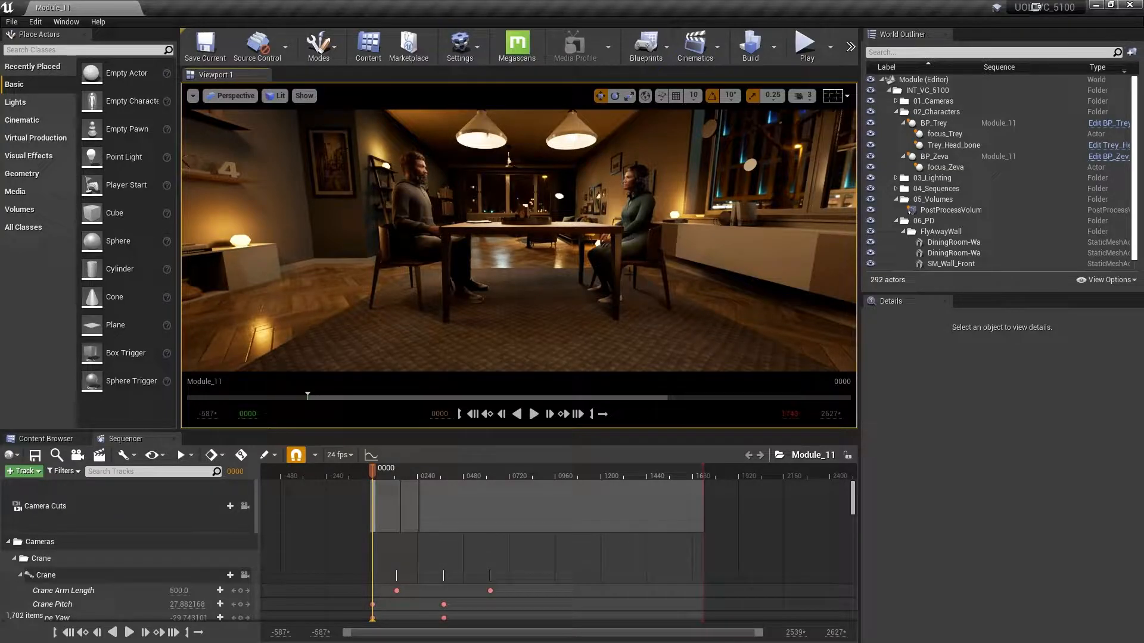
Step: View the scene through the CU_Zeva camera and toggle the LLink Face Head option of BP_Zeva on and back off
{"action": "left_click", "coordinate": [233, 96]}
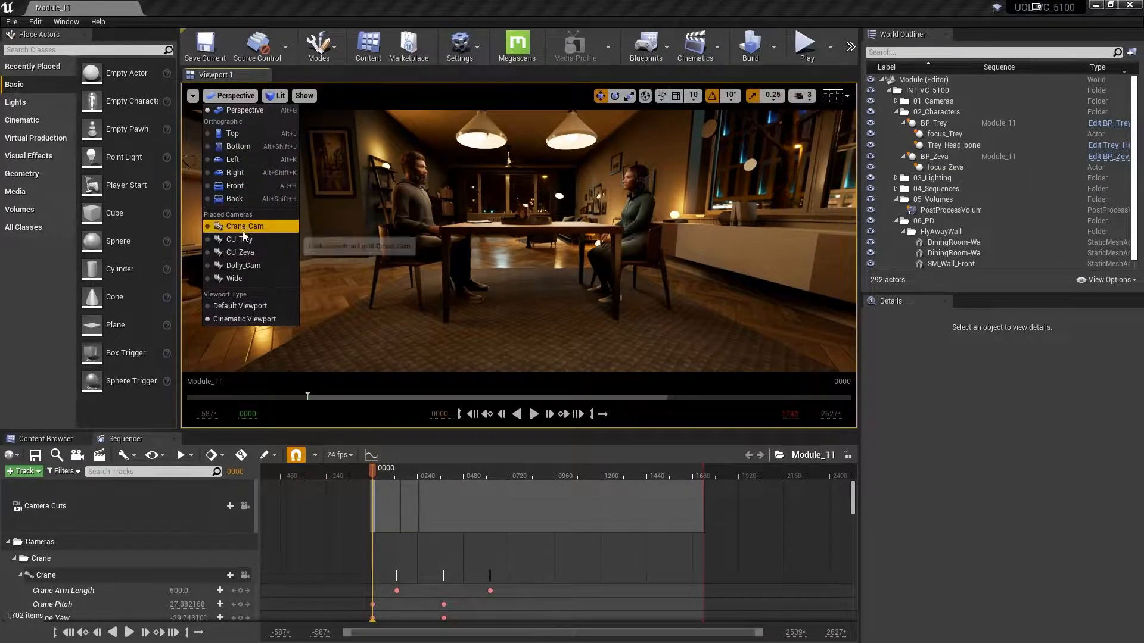
{"action": "left_click", "coordinate": [240, 252]}
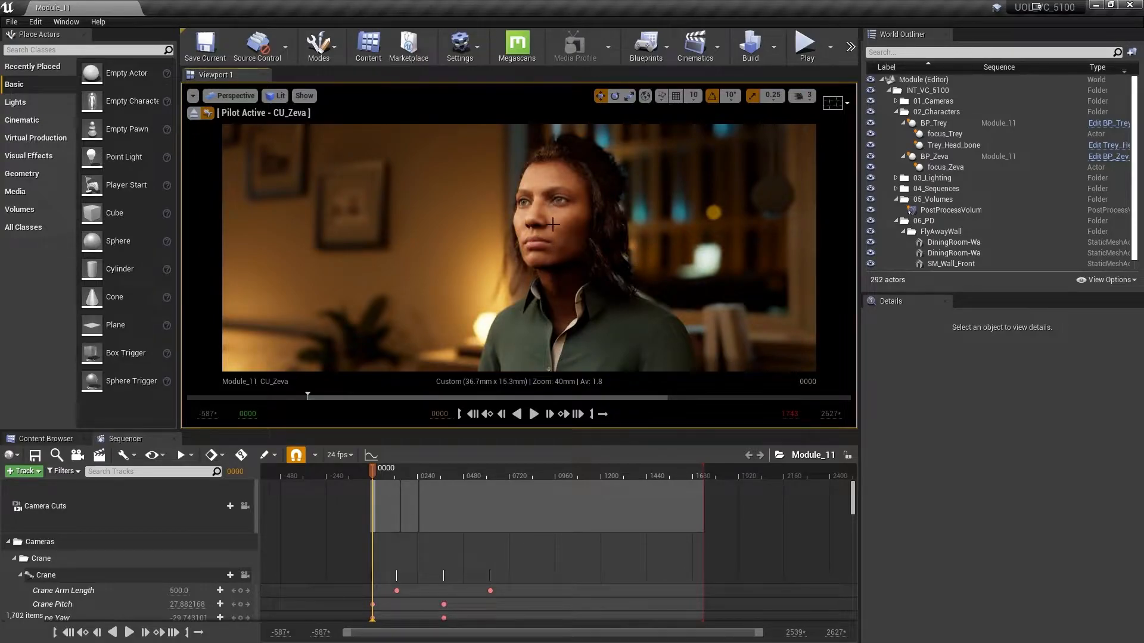
{"action": "left_click", "coordinate": [554, 231]}
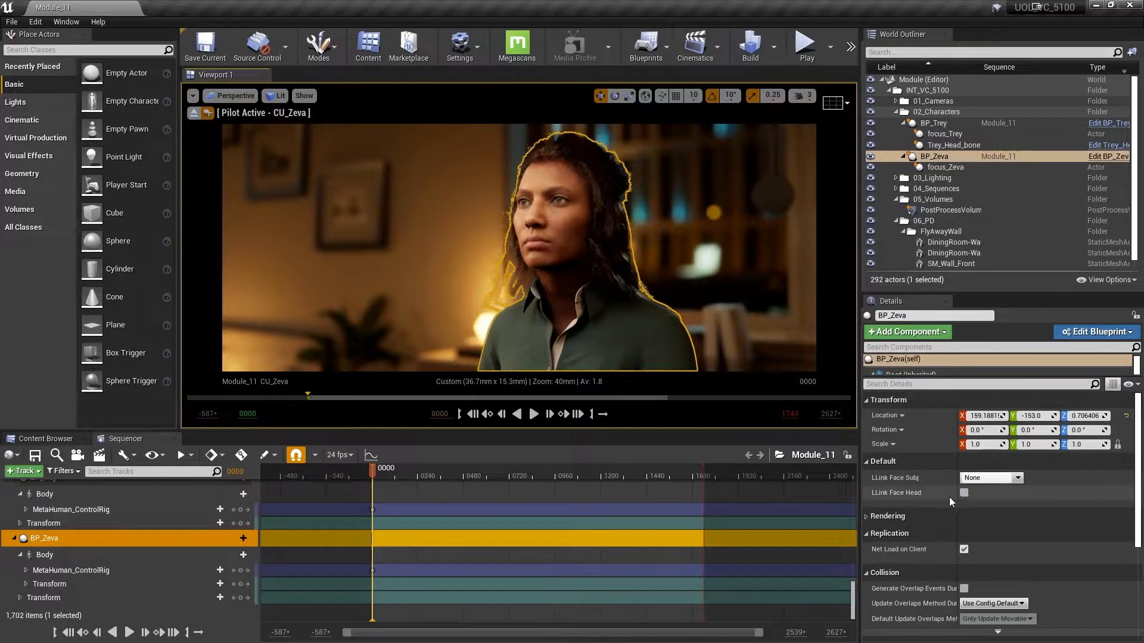
{"action": "left_click", "coordinate": [963, 493]}
{"action": "left_click", "coordinate": [963, 492]}
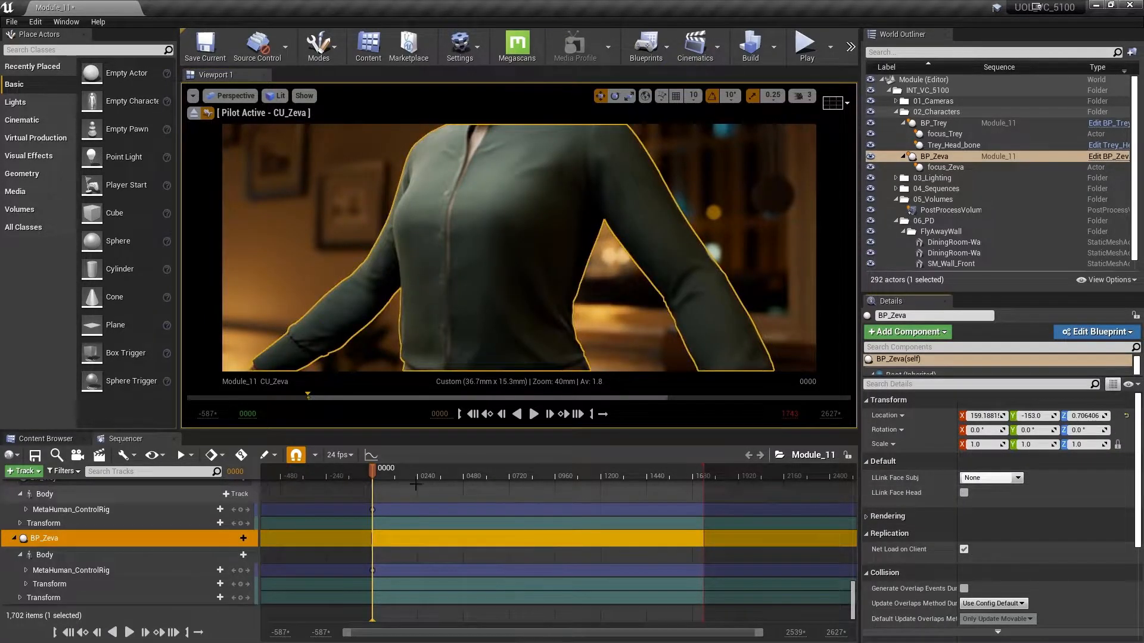
Step: Scrub and play the Module_11 sequence, stopping playback at frame 177
{"action": "left_click_drag", "start_coordinate": [396, 473], "coordinate": [399, 473]}
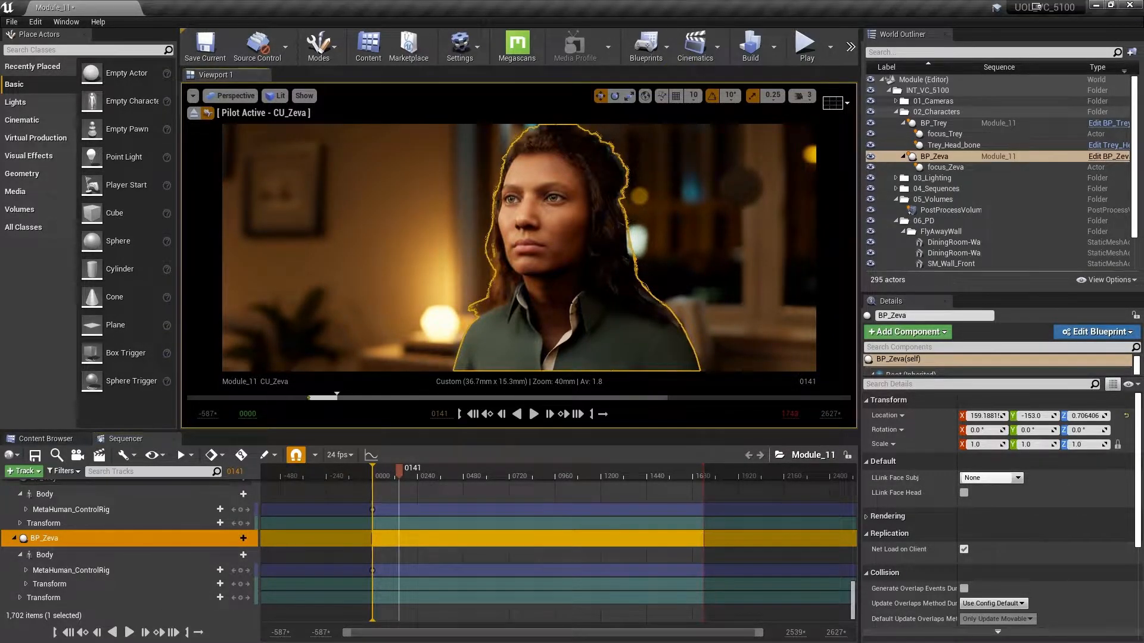
{"action": "left_click_drag", "start_coordinate": [397, 471], "coordinate": [381, 471]}
{"action": "key", "text": "space"}
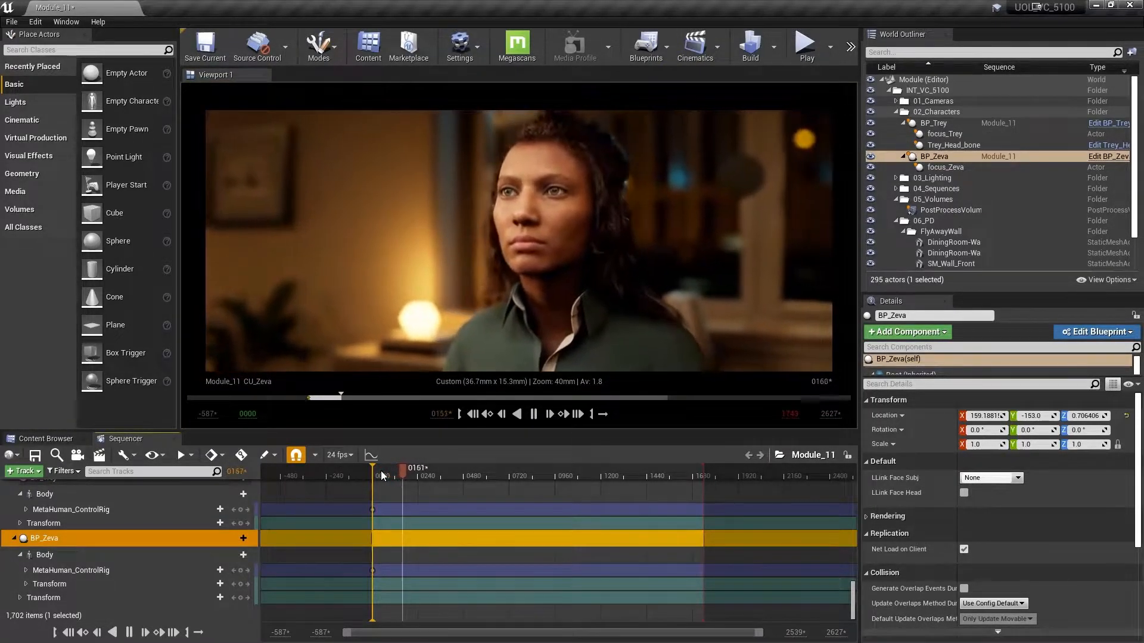
{"action": "key", "text": "space"}
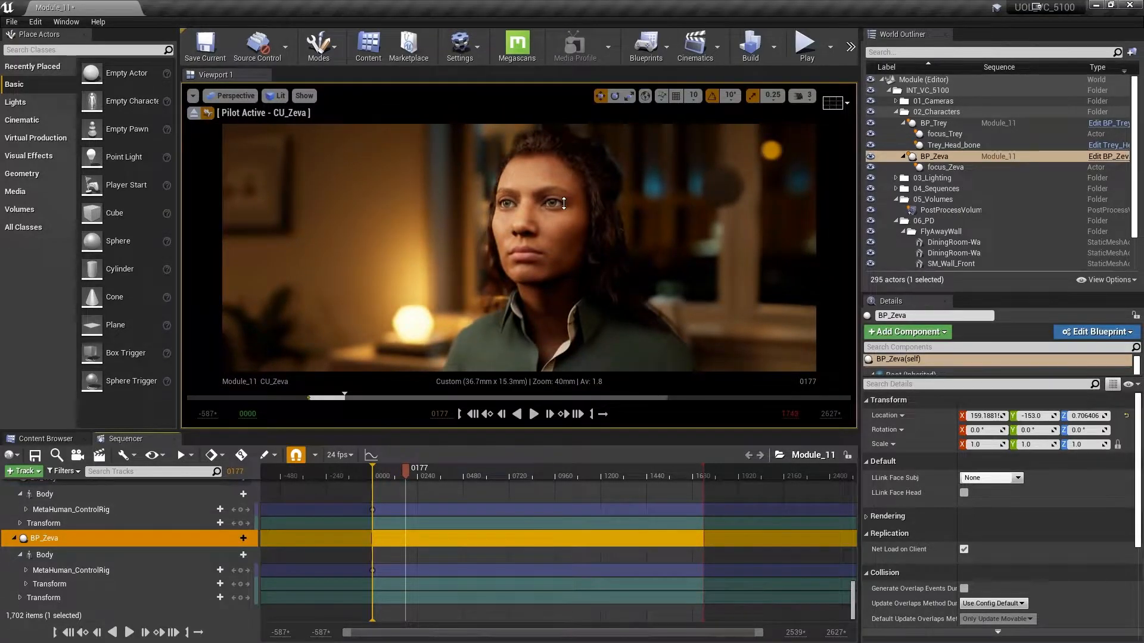
Step: Filter the PostProcessVolume's details for film, set Toe and Shoulder to 0.0, and reset Slope to 0.88 after trying a lower value
{"action": "left_click", "coordinate": [964, 212]}
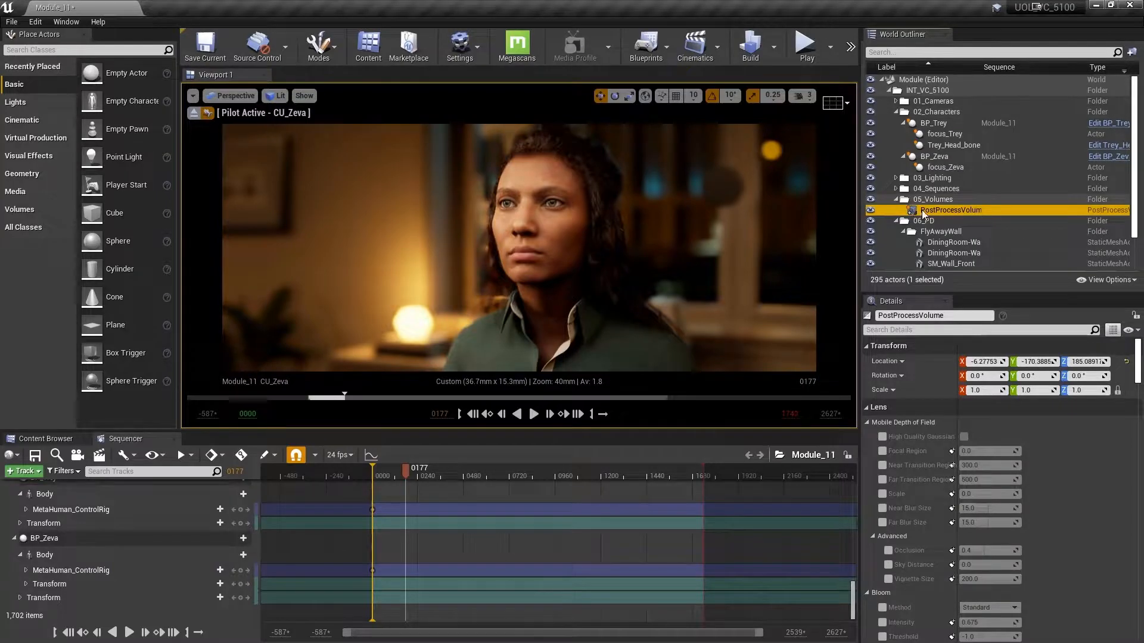
{"action": "scroll", "coordinate": [980, 351], "scroll_direction": "down", "scroll_amount": 6}
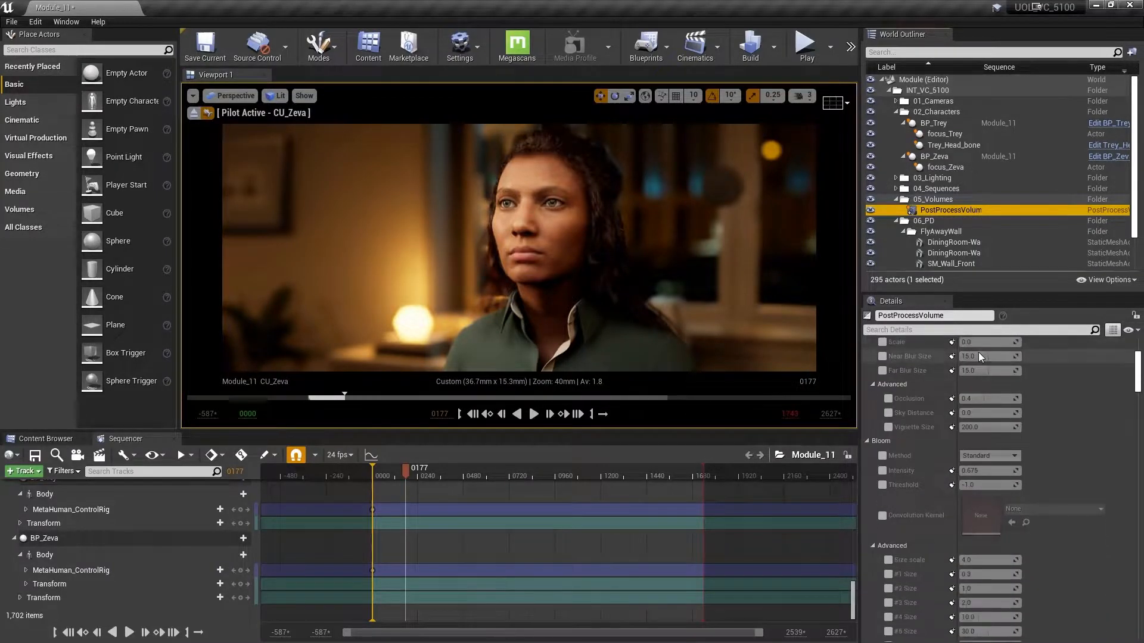
{"action": "left_click", "coordinate": [910, 330]}
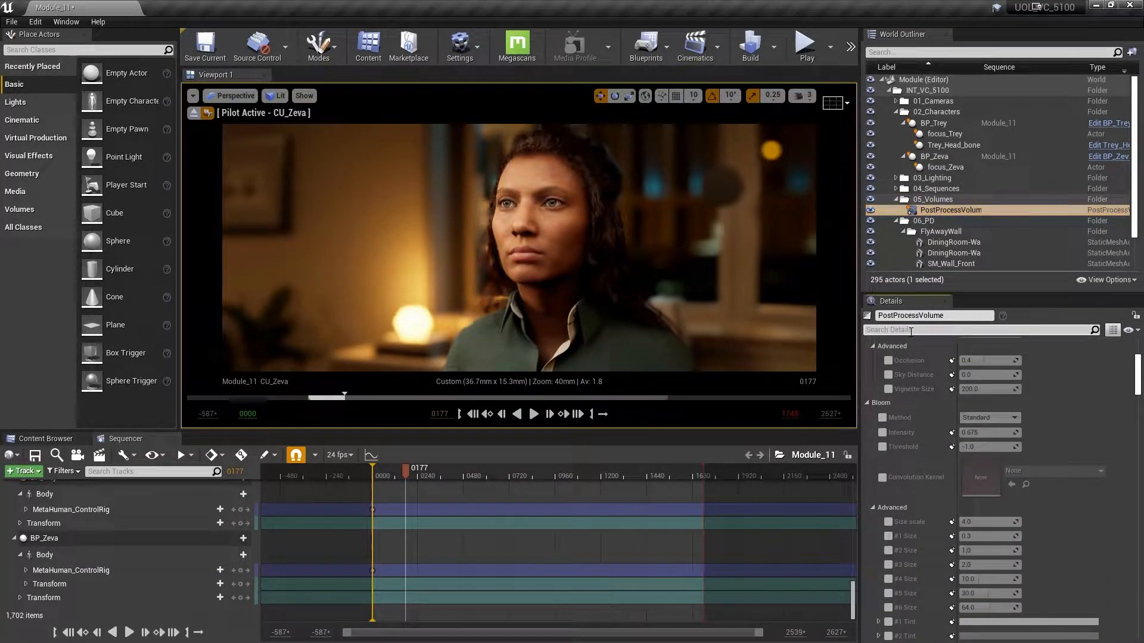
{"action": "type", "text": "film"}
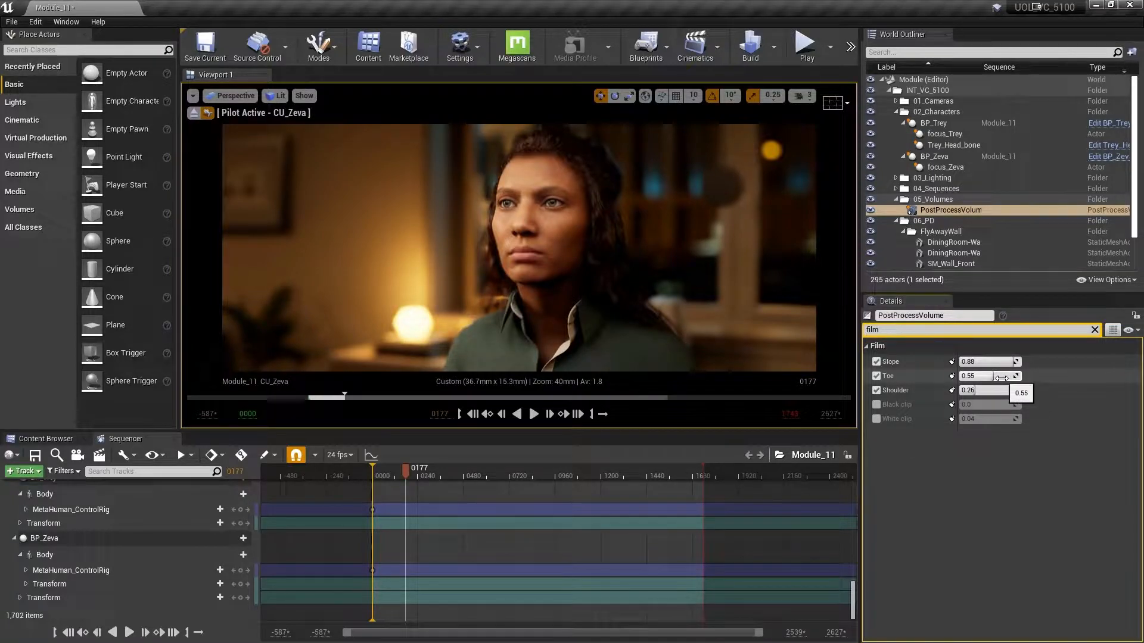
{"action": "left_click_drag", "start_coordinate": [984, 378], "coordinate": [947, 390]}
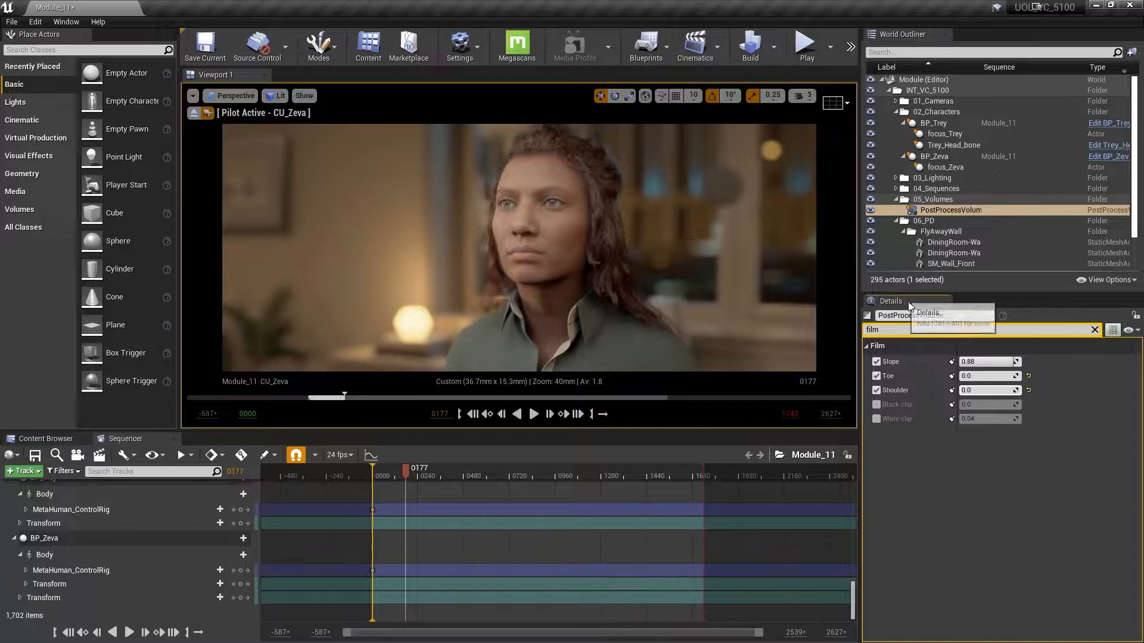
{"action": "left_click_drag", "start_coordinate": [983, 361], "coordinate": [953, 361]}
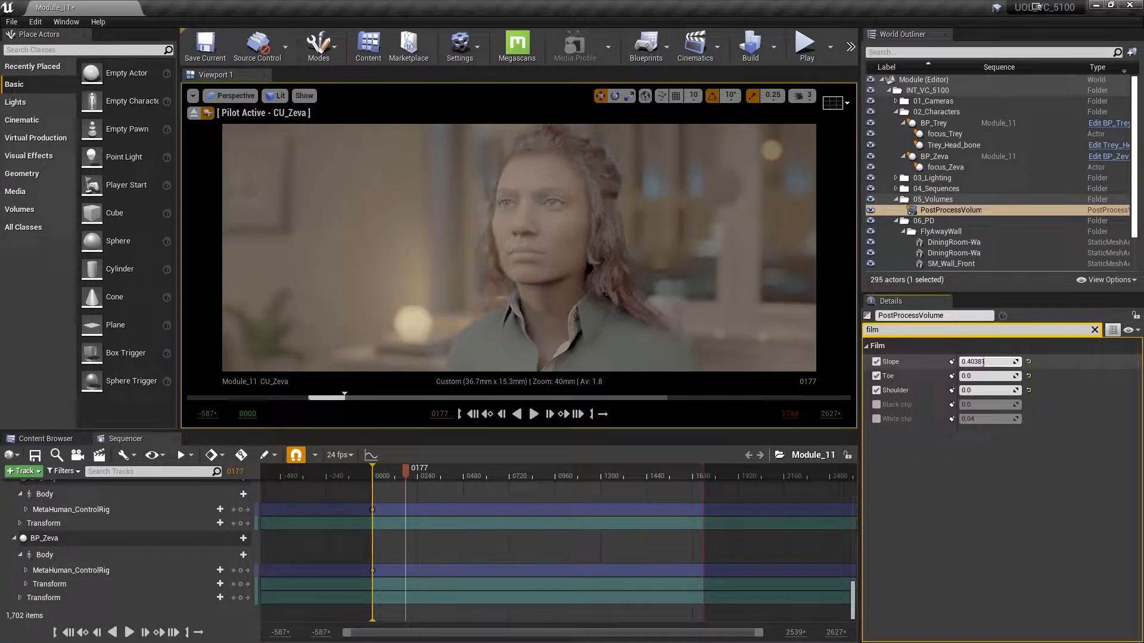
{"action": "left_click", "coordinate": [1029, 362]}
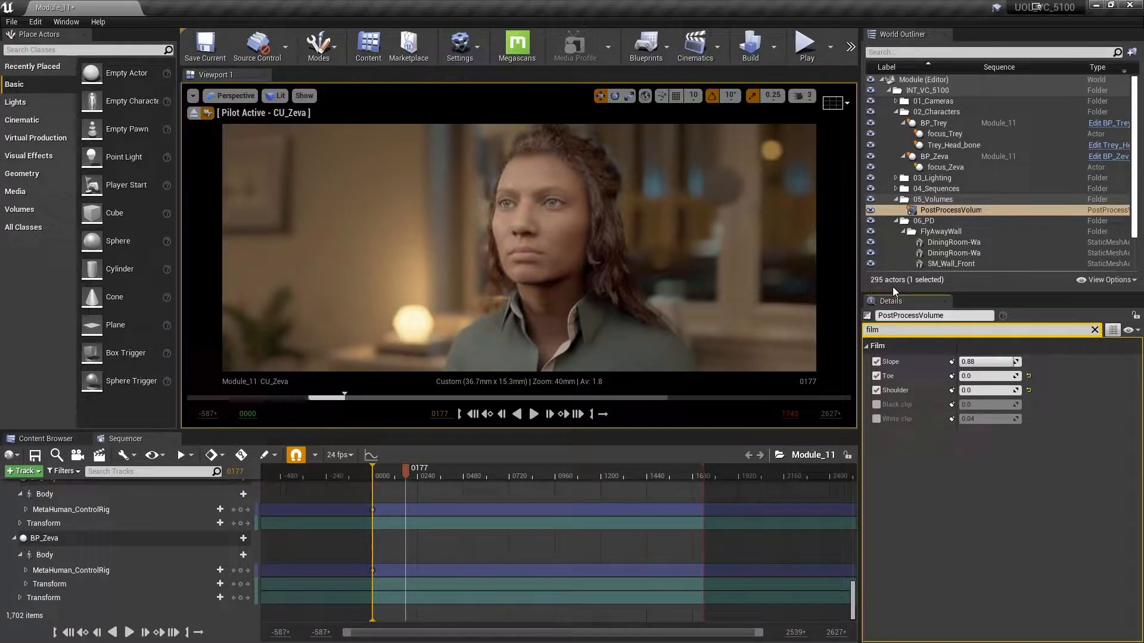
Step: Capture a still of the CU_Zeva shot with the console command HighResShot 1920x1080
{"action": "key", "text": "grave"}
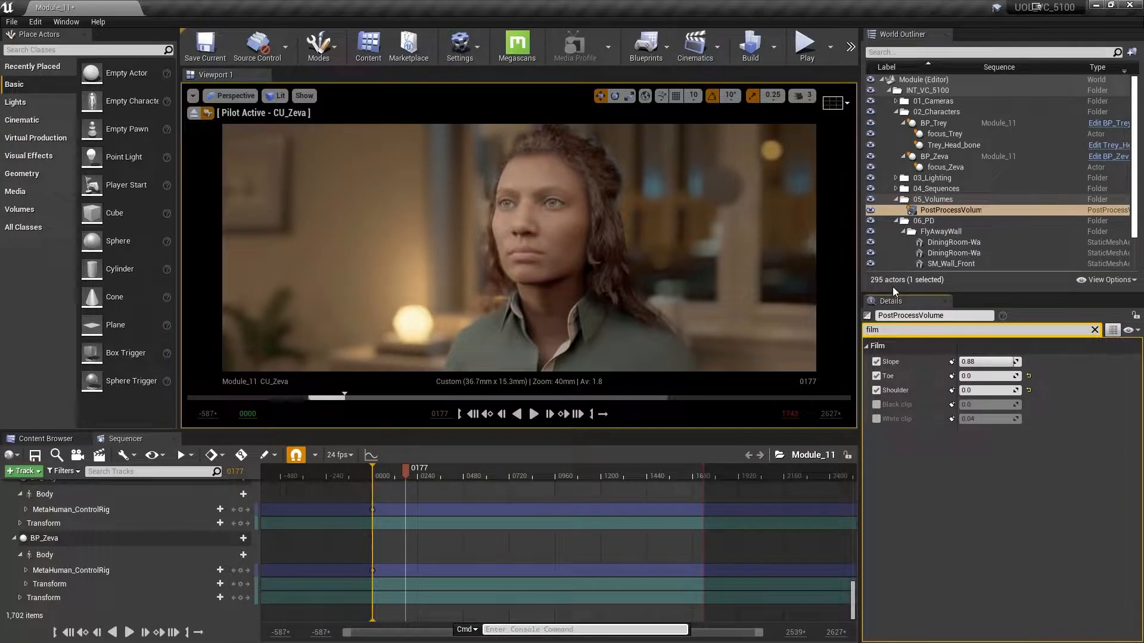
{"action": "type", "text": "highres"}
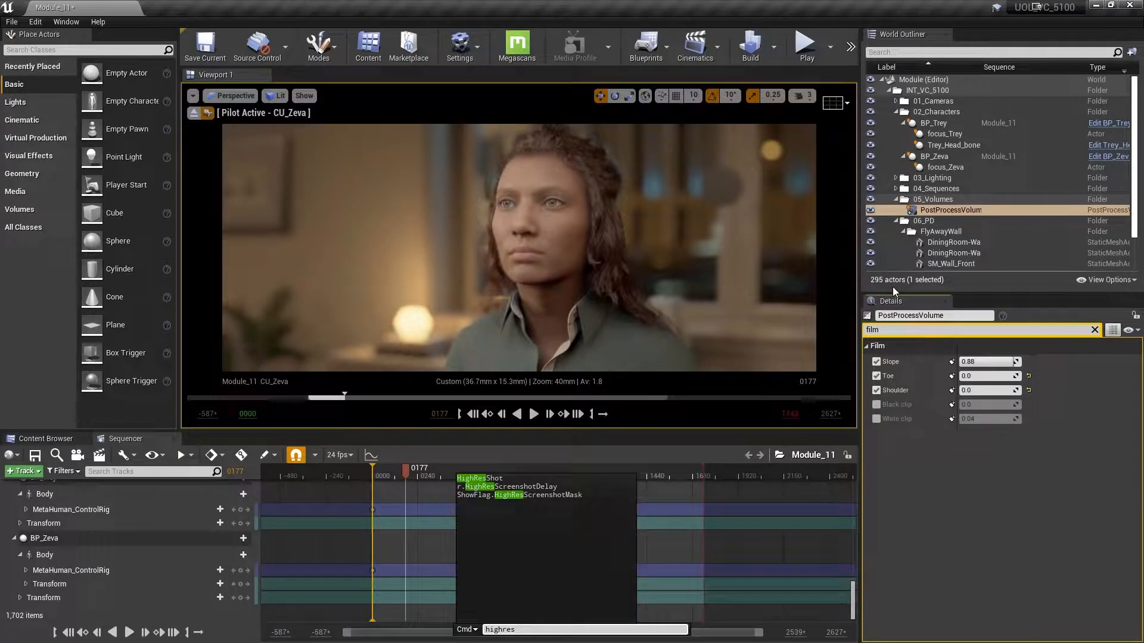
{"action": "left_click", "coordinate": [513, 478]}
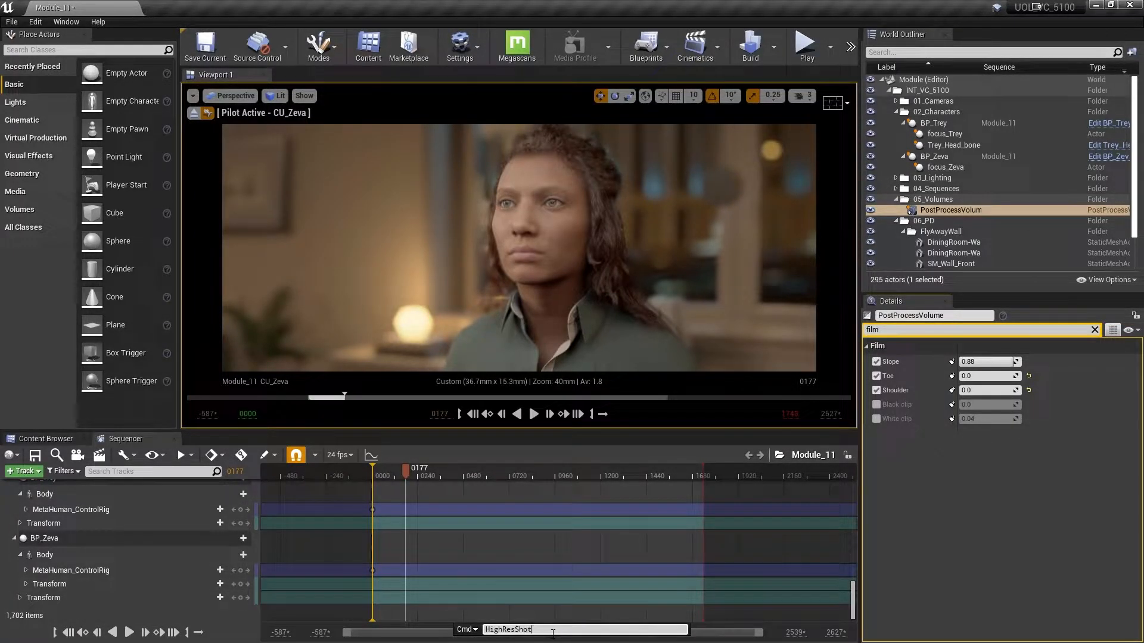
{"action": "type", "text": "1920x1080"}
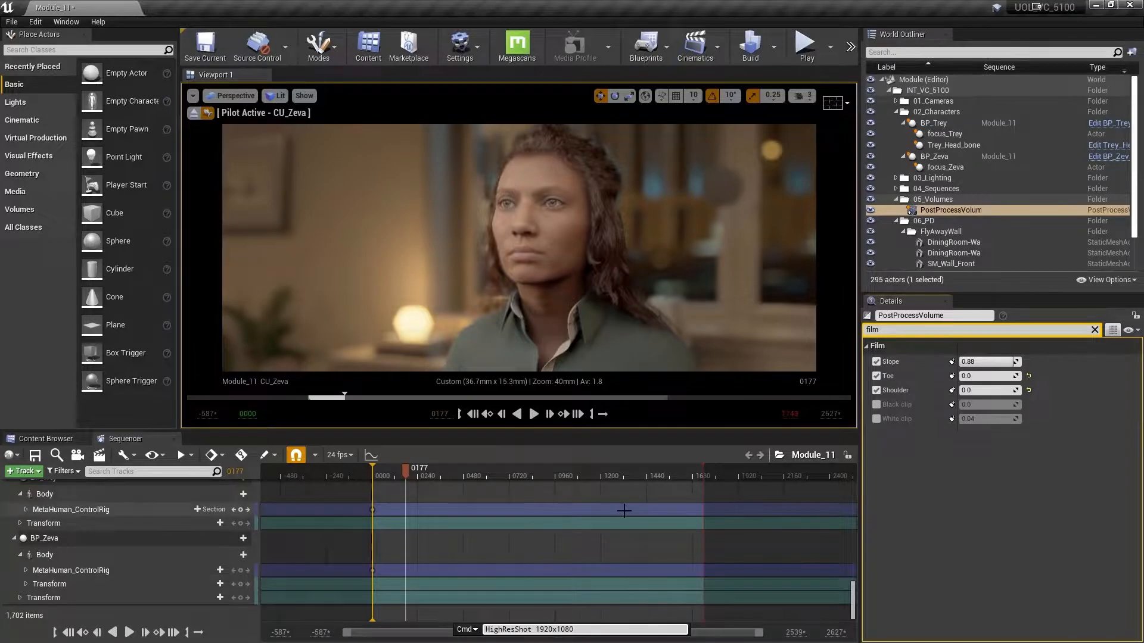
{"action": "key", "text": "Return"}
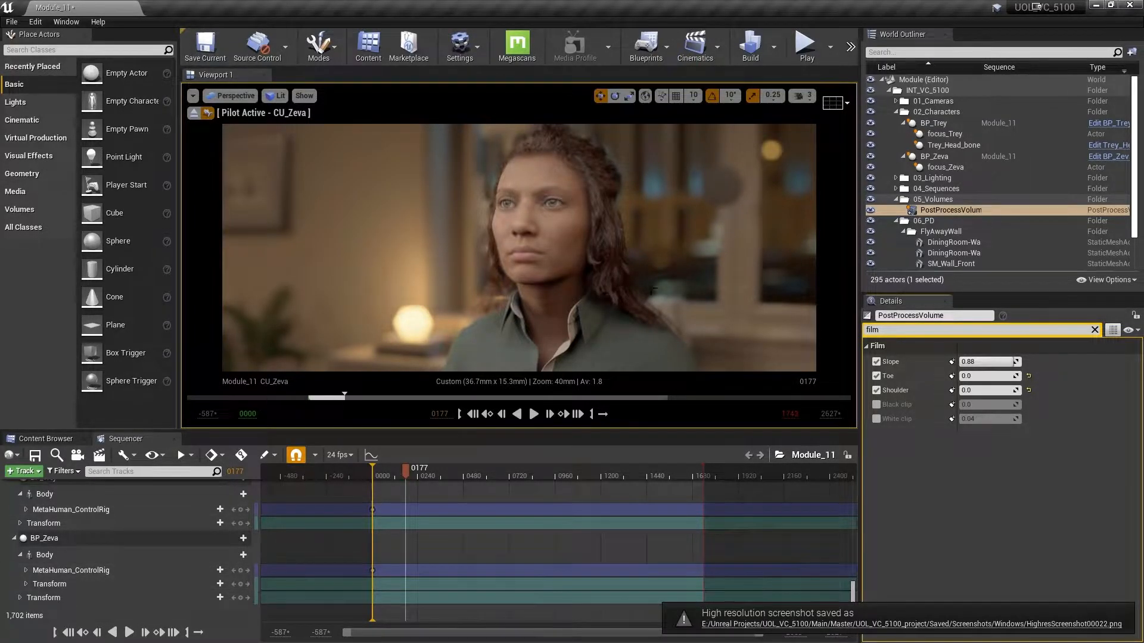
Step: Switch the view to the CU_Trey camera and capture it by rerunning the console command HighResShot 1920x1080
{"action": "left_click", "coordinate": [222, 100]}
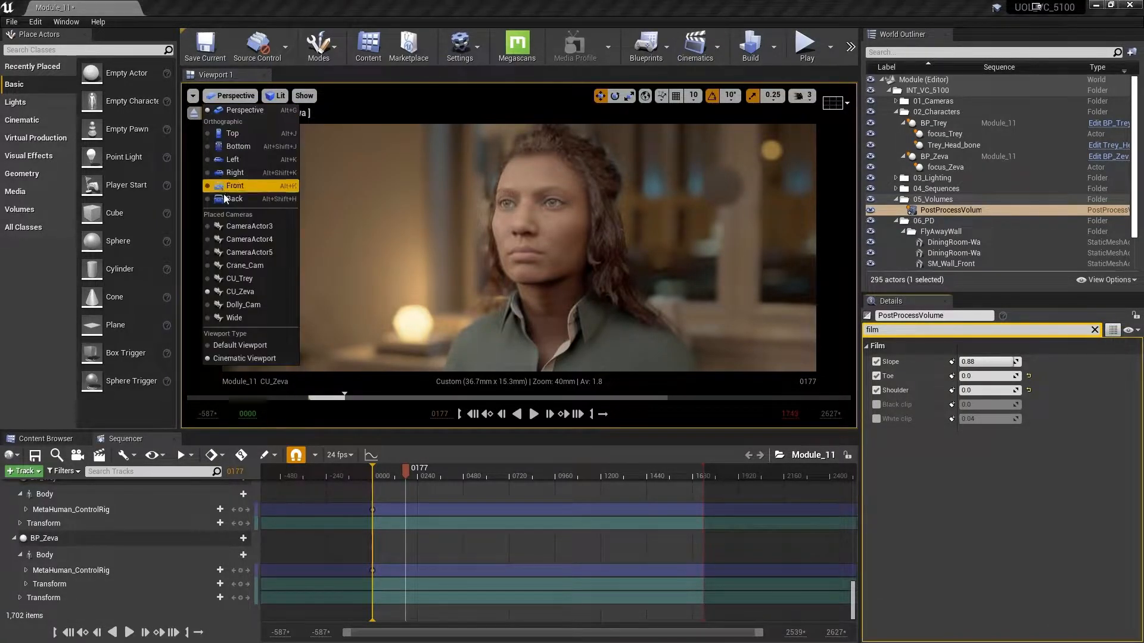
{"action": "left_click", "coordinate": [247, 281]}
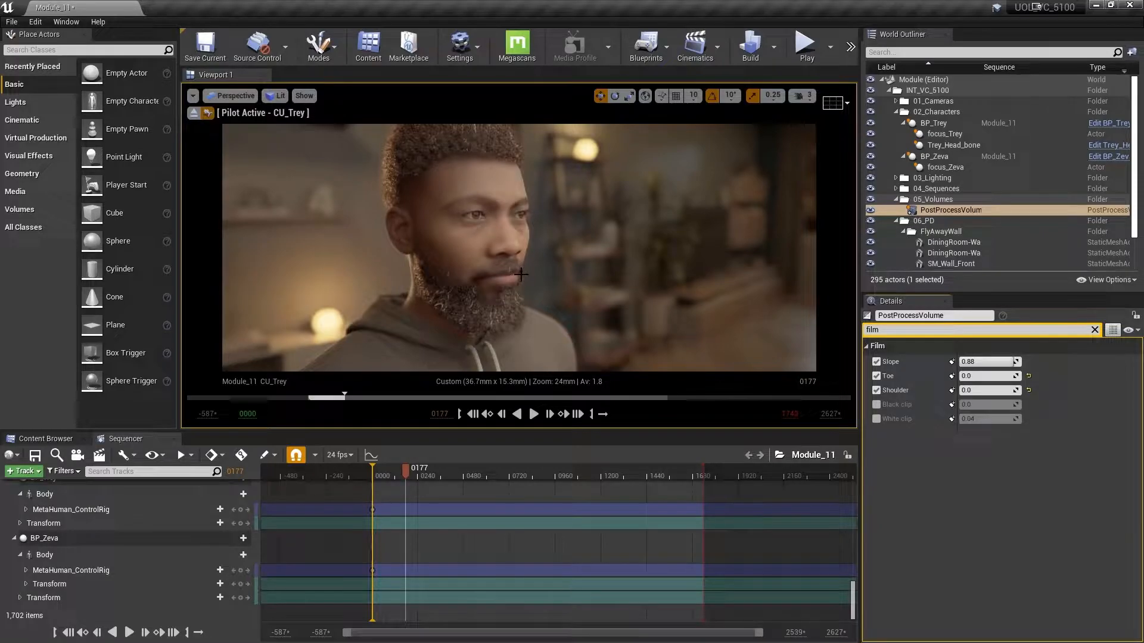
{"action": "key", "text": "grave"}
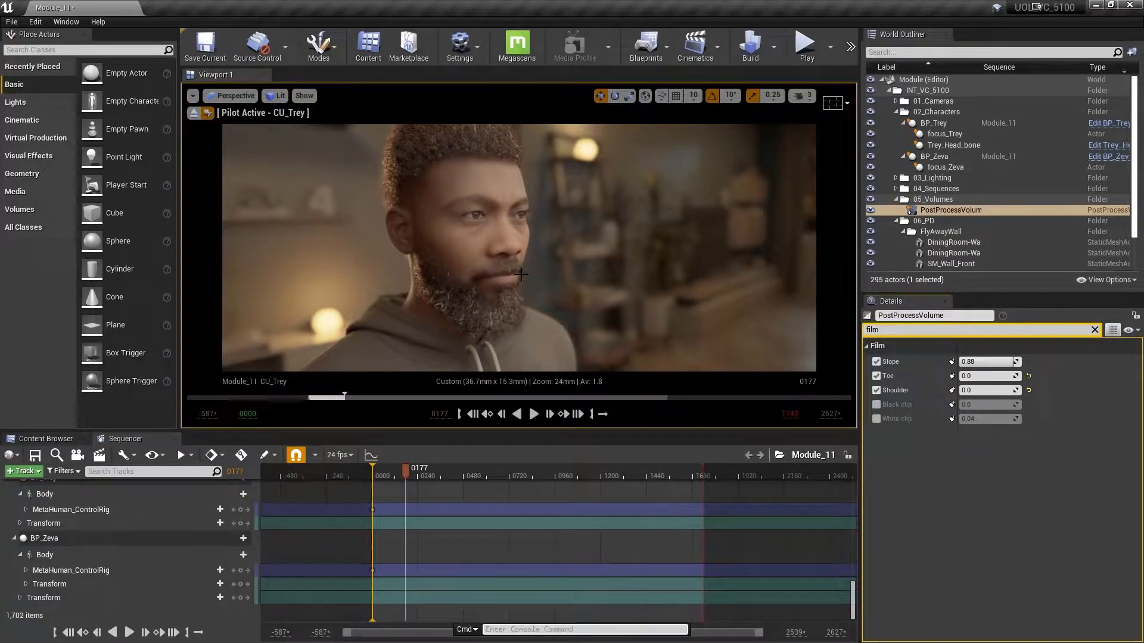
{"action": "key", "text": "Up"}
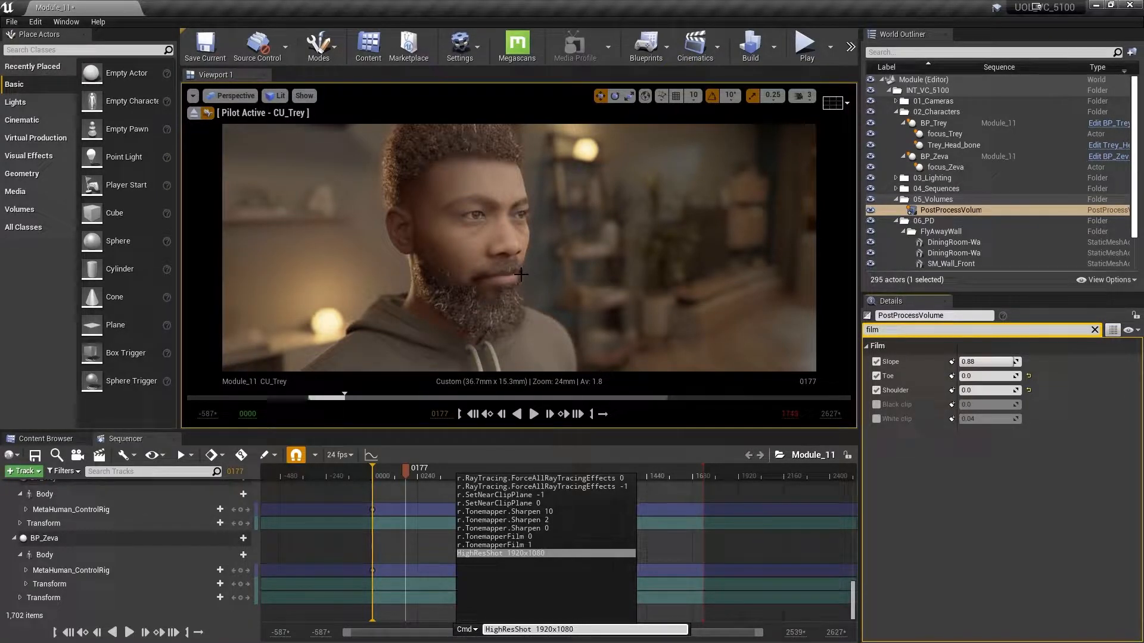
{"action": "key", "text": "Return"}
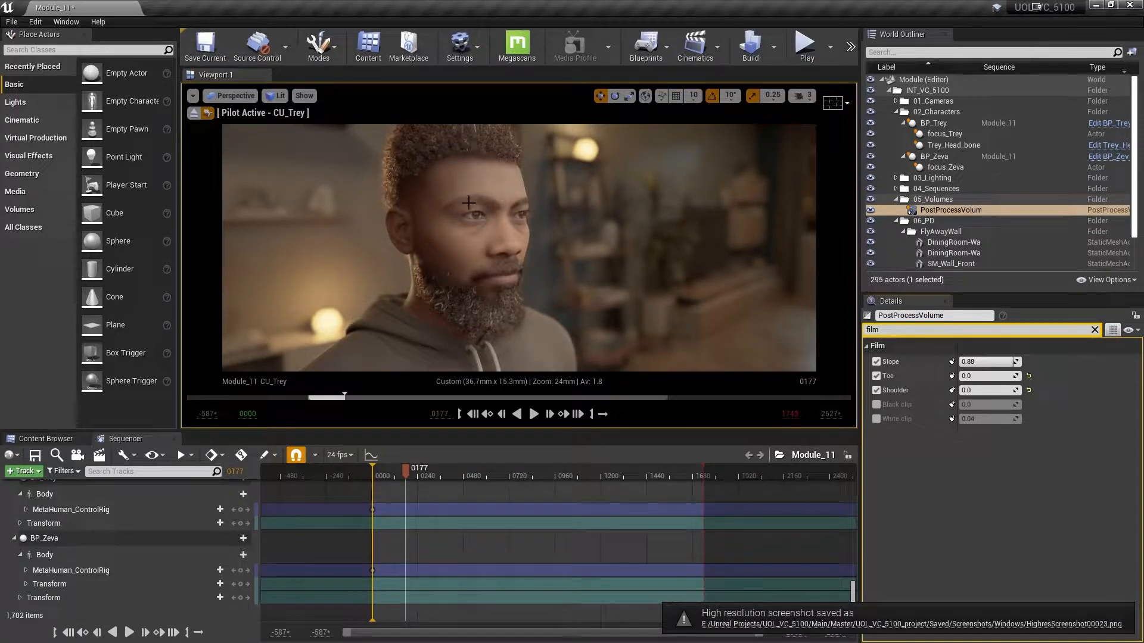
Step: Switch the viewport to the Wide camera
{"action": "left_click", "coordinate": [191, 98]}
{"action": "left_click", "coordinate": [225, 100]}
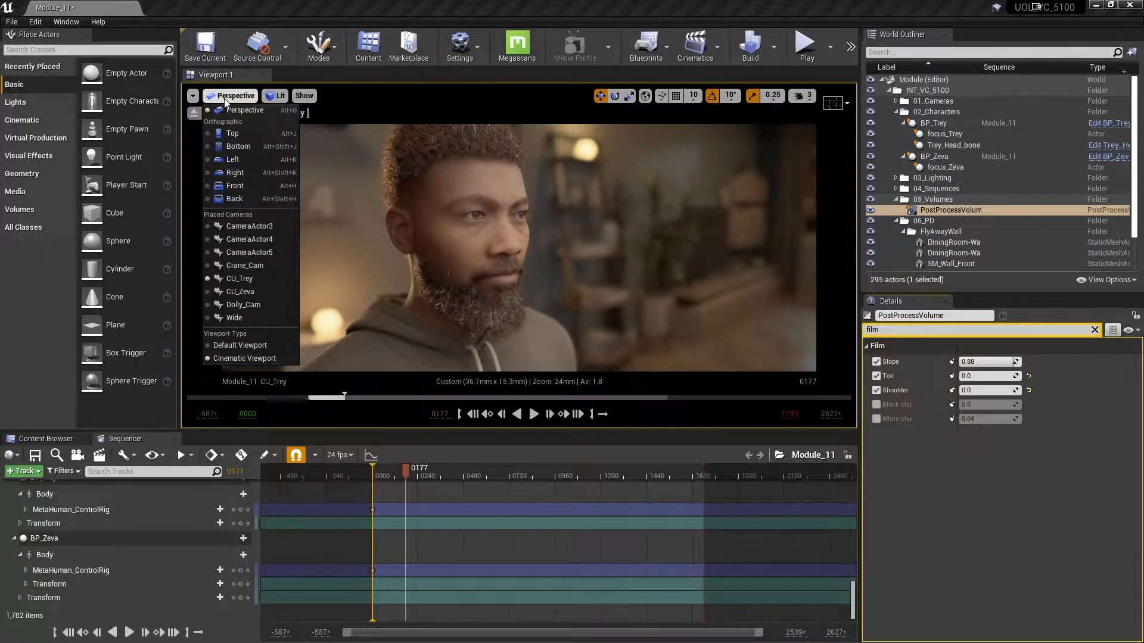
{"action": "left_click", "coordinate": [237, 319]}
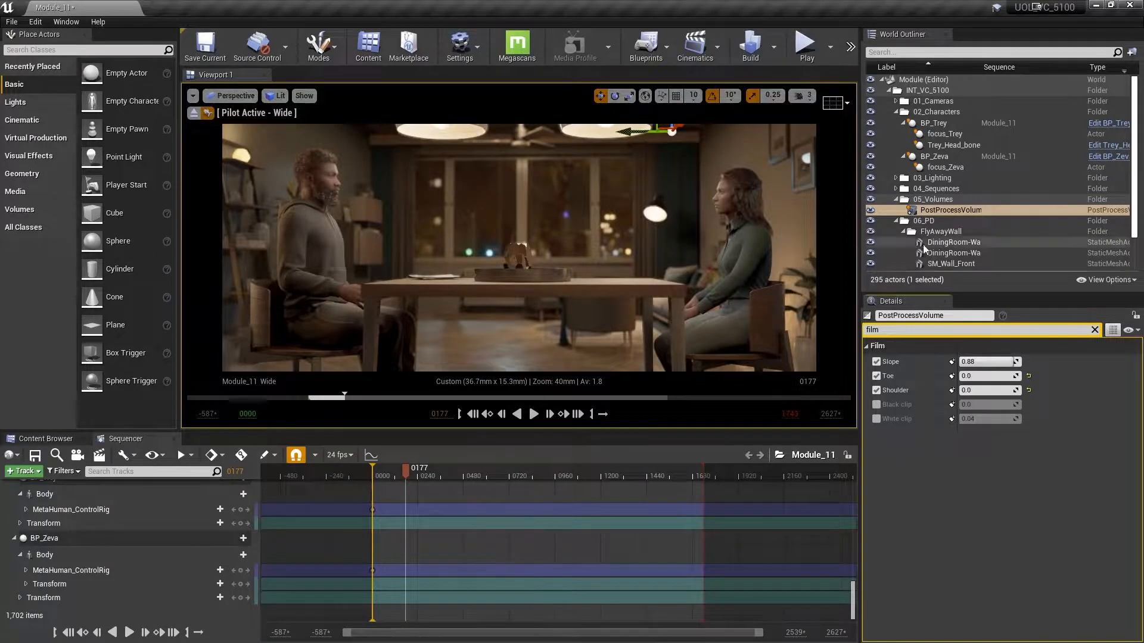
Step: Hide the 06_PD folder in the level and move the playhead to frame 251
{"action": "mouse_move", "coordinate": [409, 470]}
{"action": "left_mouse_down"}
{"action": "mouse_move", "coordinate": [375, 470]}
{"action": "mouse_move", "coordinate": [400, 474]}
{"action": "mouse_move", "coordinate": [388, 474]}
{"action": "left_mouse_up"}
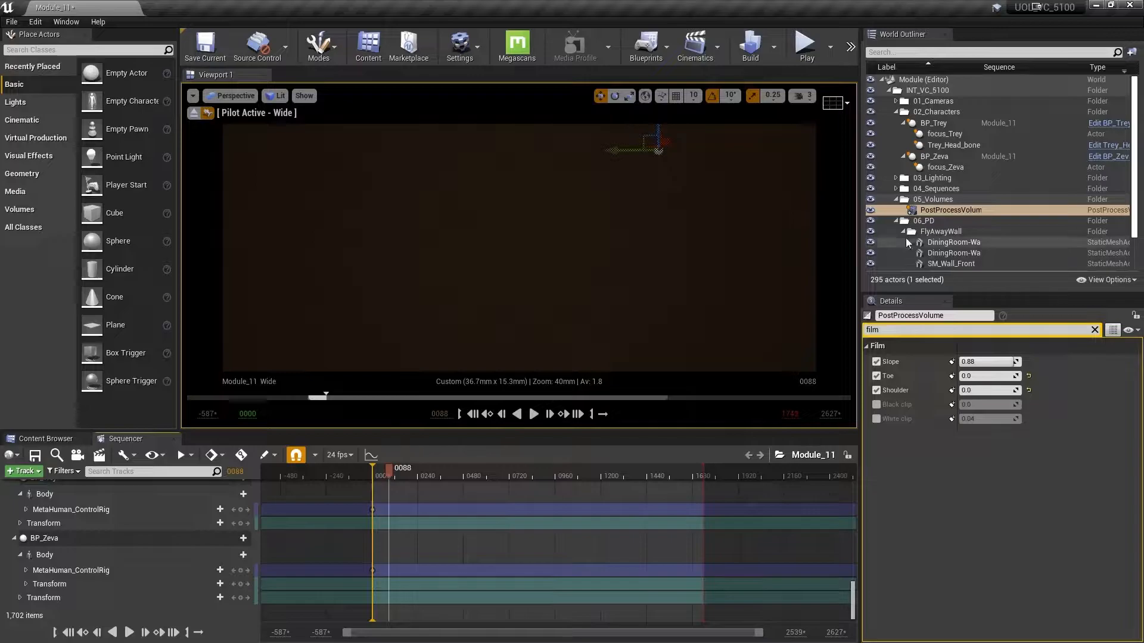
{"action": "left_click", "coordinate": [925, 222]}
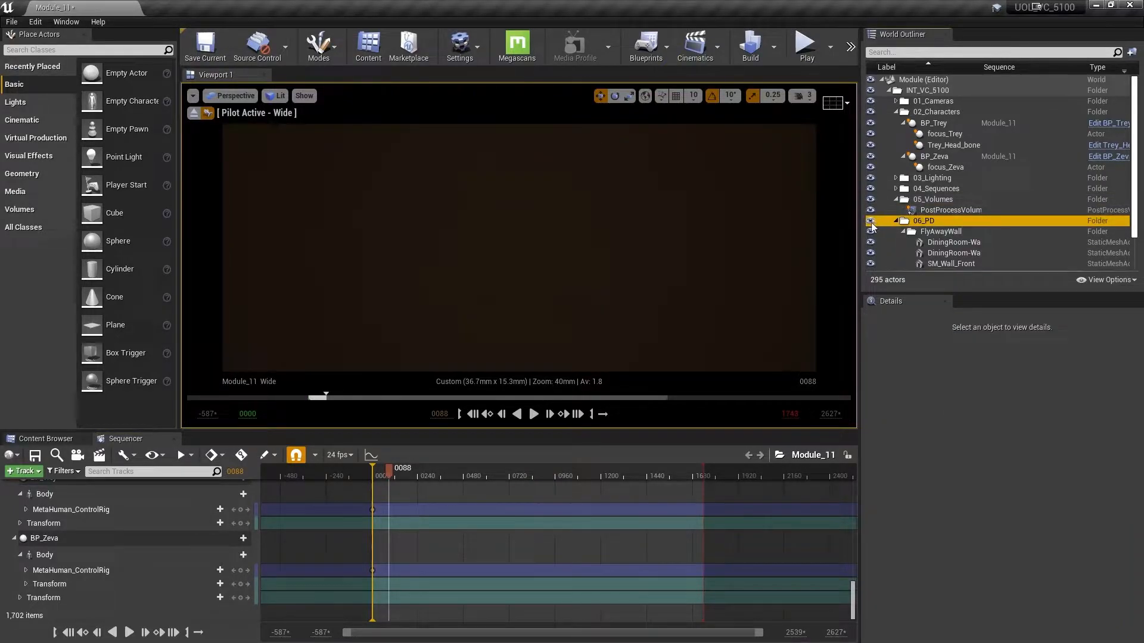
{"action": "left_click", "coordinate": [869, 221]}
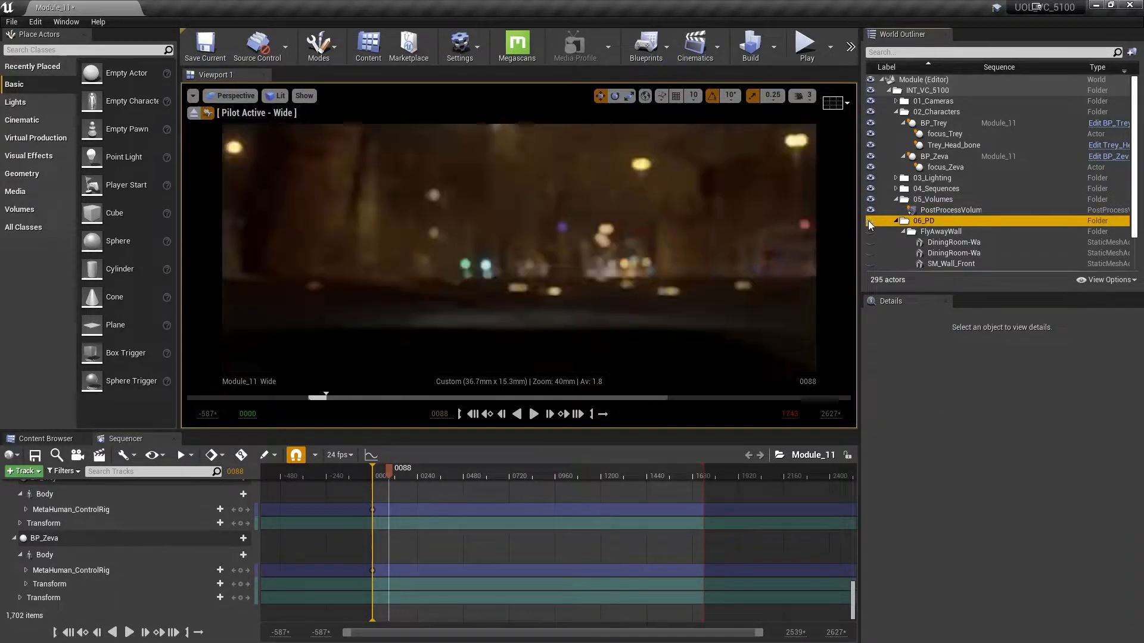
{"action": "left_click_drag", "start_coordinate": [399, 471], "coordinate": [420, 474]}
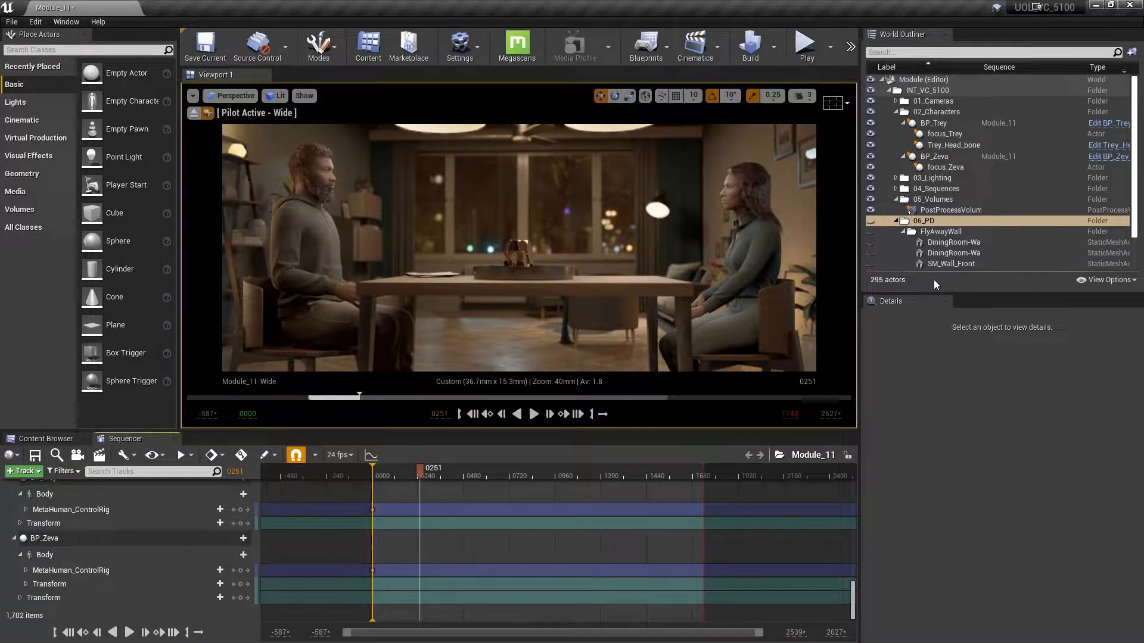
Step: Capture the Wide camera shot by rerunning the console command HighResShot 1920x1080 and check the screenshots folder
{"action": "key", "text": "grave"}
{"action": "key", "text": "Up"}
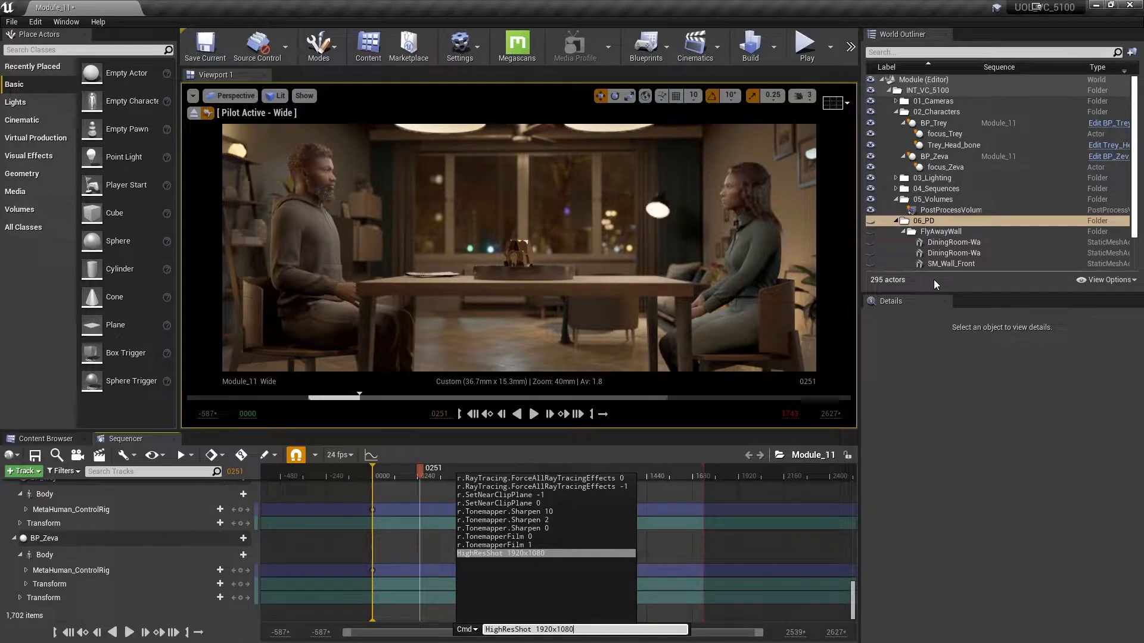
{"action": "key", "text": "Return"}
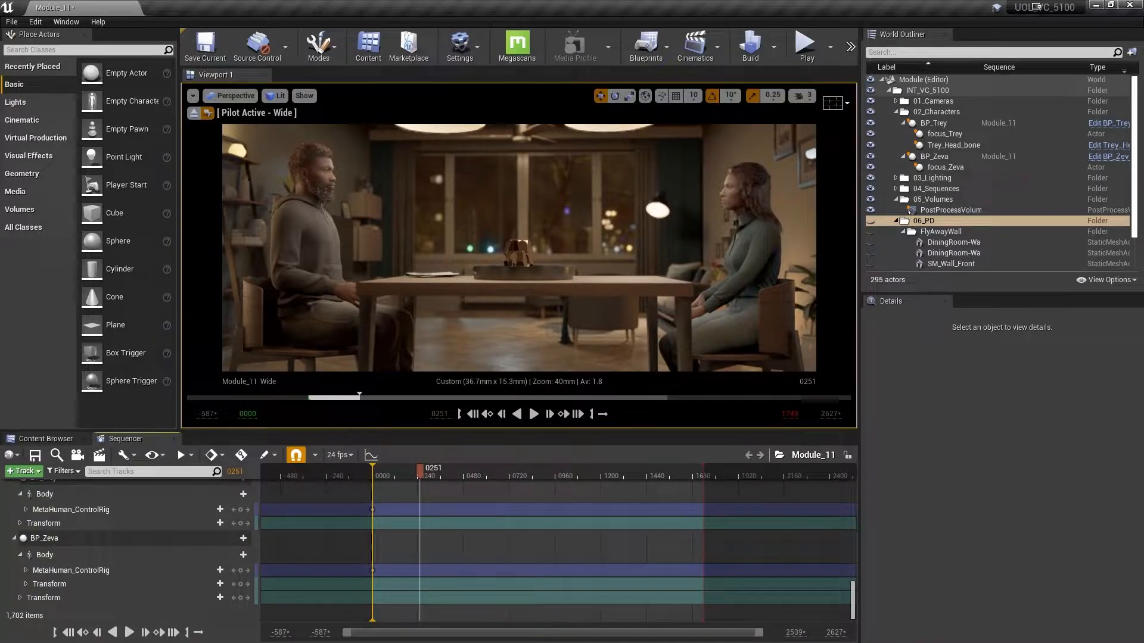
{"action": "left_click_drag", "start_coordinate": [0, 85], "coordinate": [540, 60]}
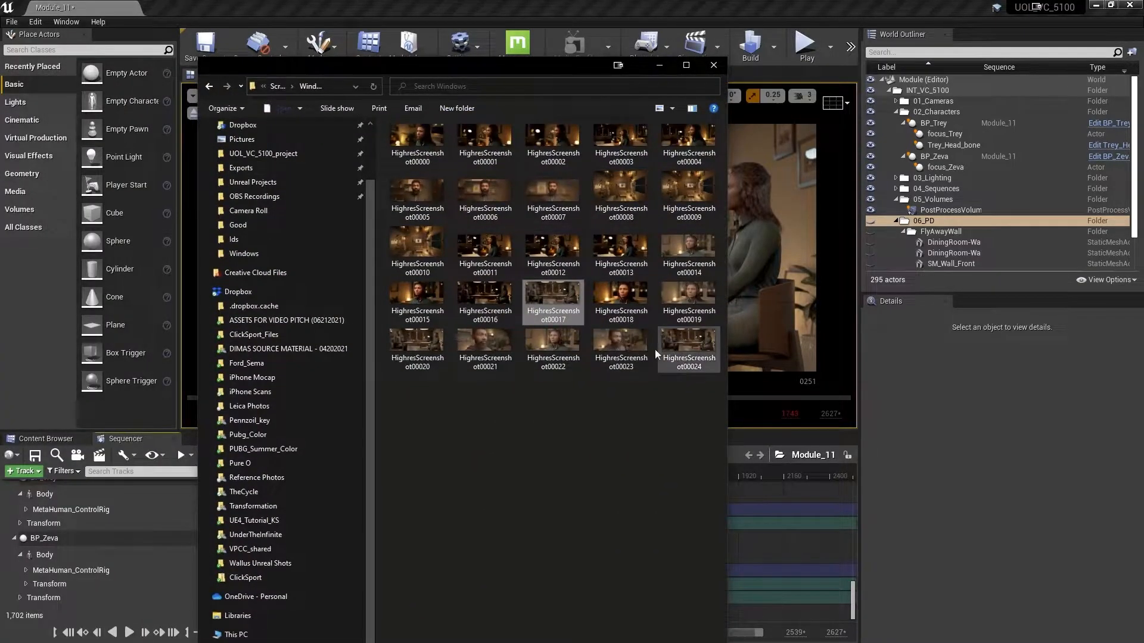
{"action": "left_click_drag", "start_coordinate": [557, 70], "coordinate": [0, 72]}
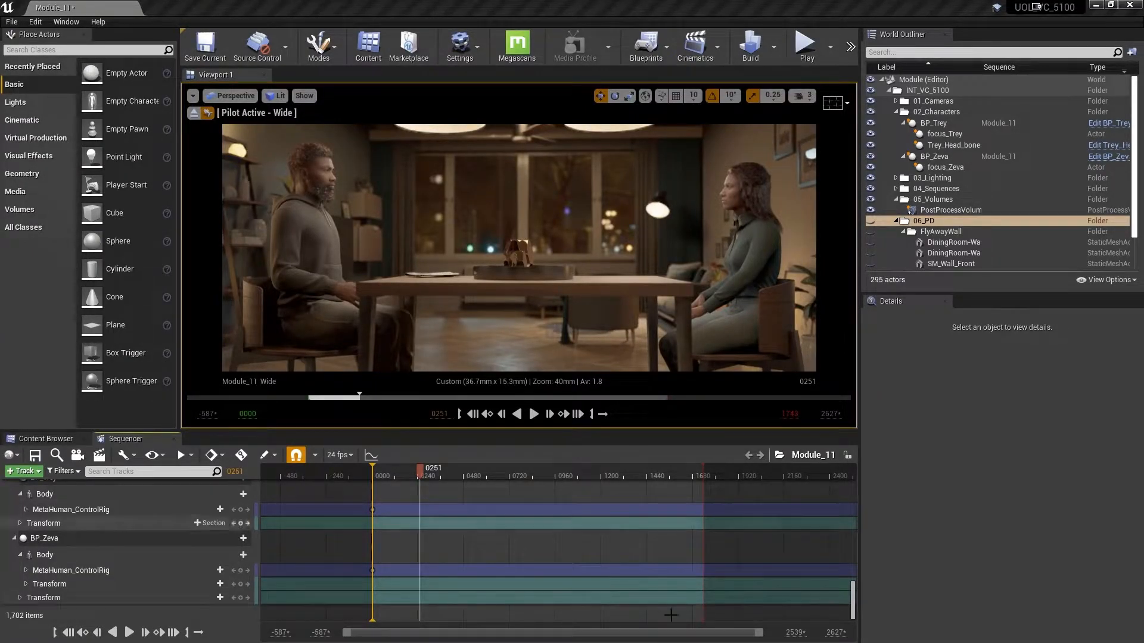
Step: Switch to DaVinci Resolve and review the graded wide shot and first close-up, comparing the latter with its grade bypassed
{"action": "key", "text": "alt+Tab"}
{"action": "key", "text": "alt+Tab"}
{"action": "key", "text": "alt+Tab"}
{"action": "key", "text": "alt+Tab"}
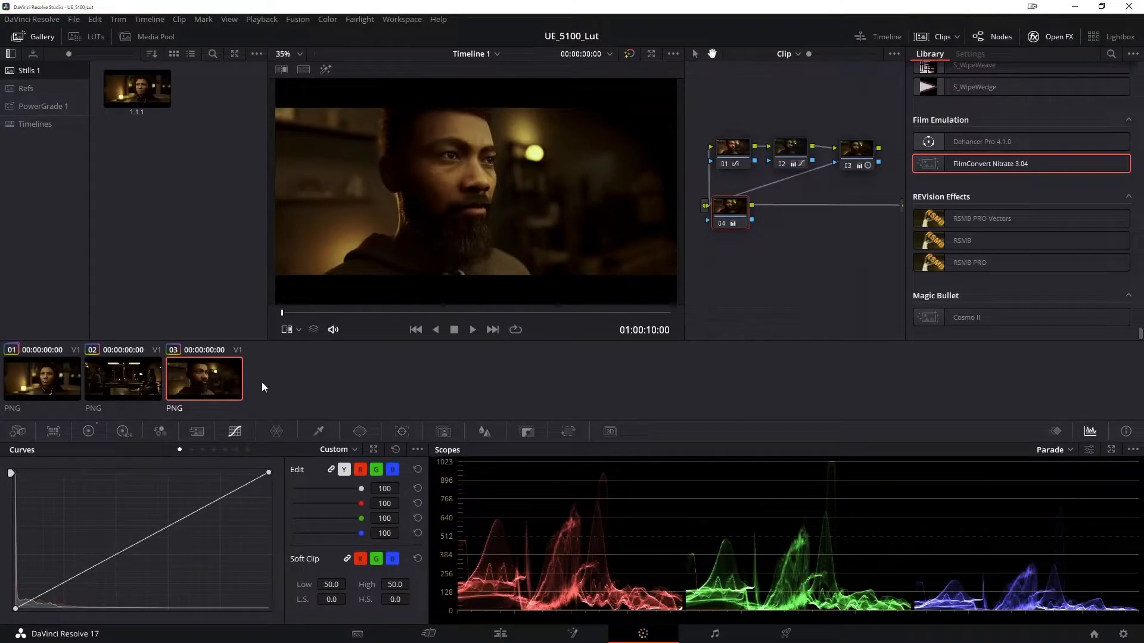
{"action": "left_click", "coordinate": [126, 375]}
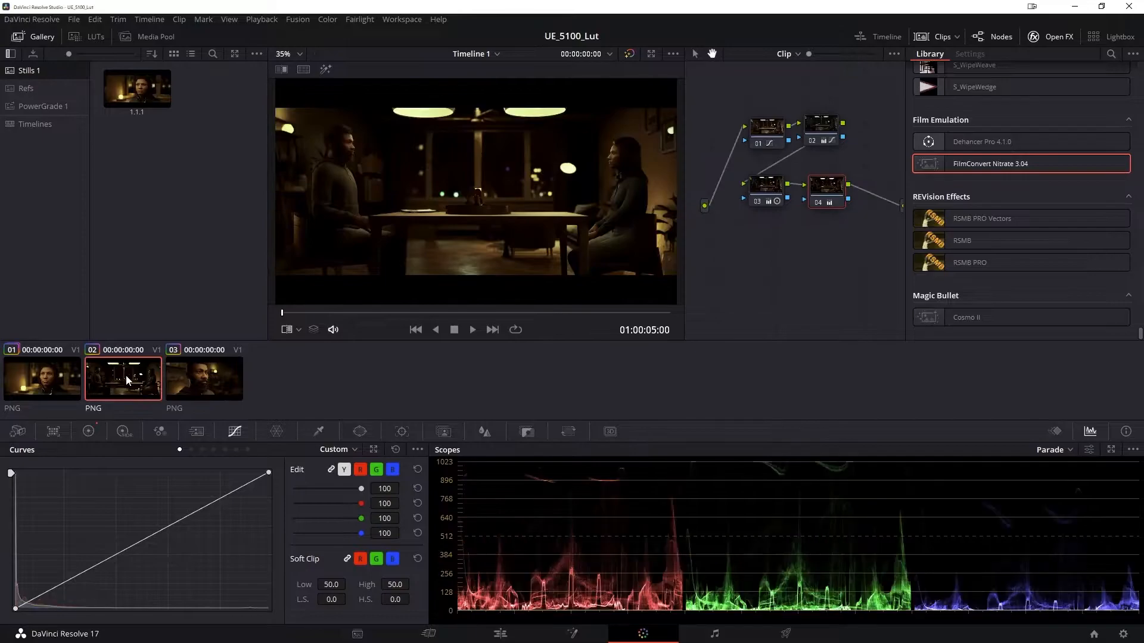
{"action": "left_click", "coordinate": [40, 376]}
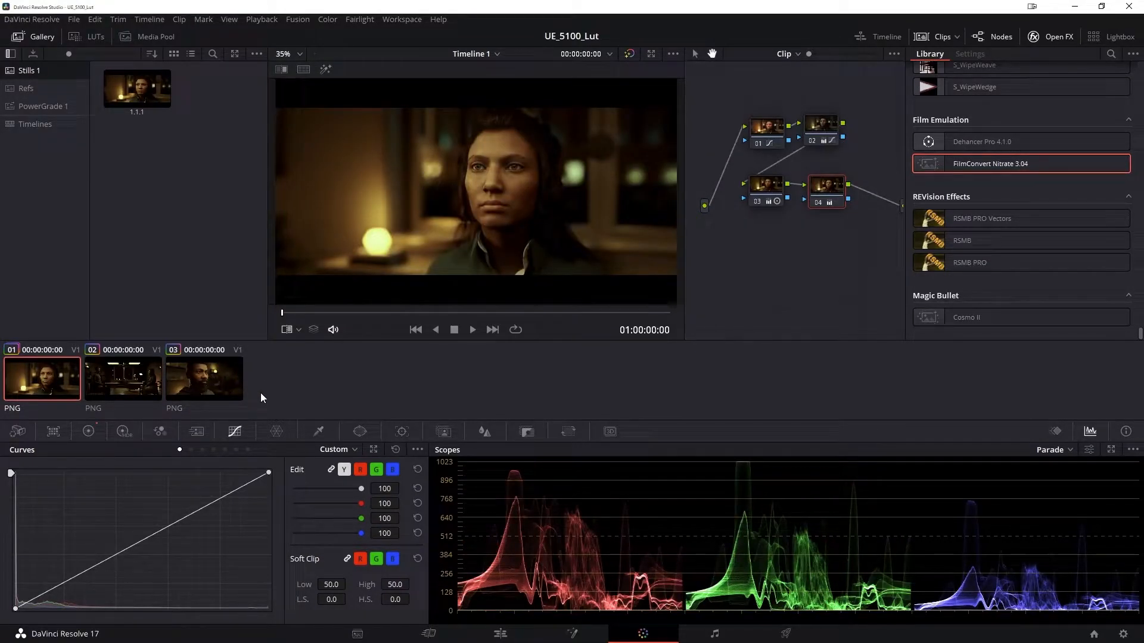
{"action": "key", "text": "shift+d"}
{"action": "key", "text": "shift+d"}
Step: Create a media bin named UE4_stills under Master and open it
{"action": "left_click", "coordinate": [365, 637]}
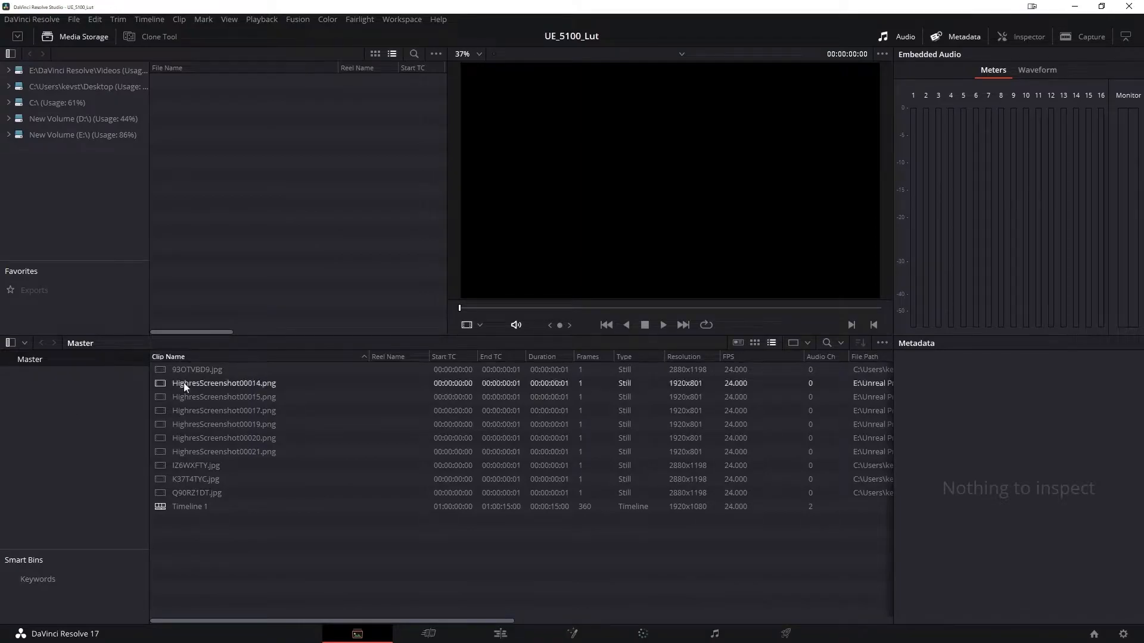
{"action": "right_click", "coordinate": [44, 391]}
{"action": "left_click", "coordinate": [80, 398]}
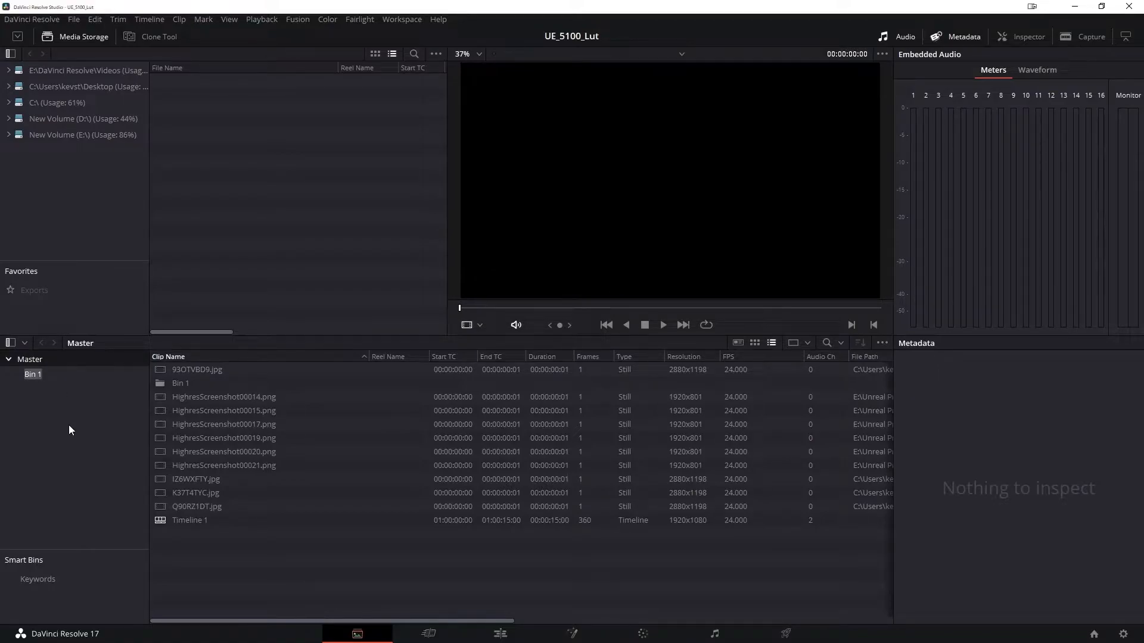
{"action": "type", "text": "UE4_stills"}
{"action": "key", "text": "Return"}
{"action": "left_click", "coordinate": [34, 374]}
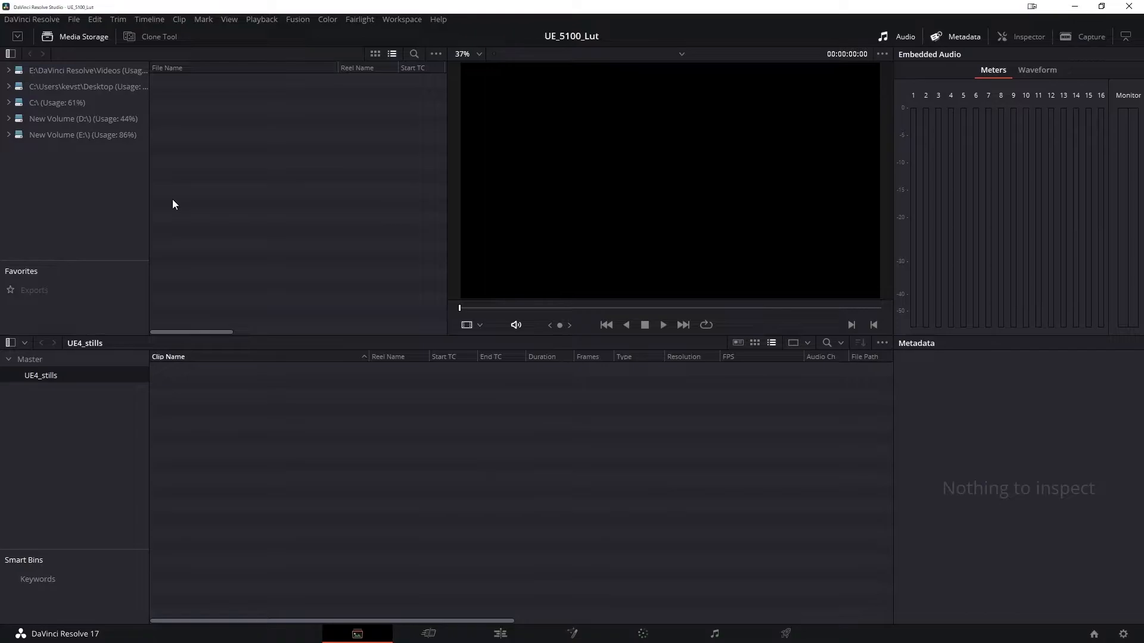
Step: Try to import HighresScreenshot00022 to 00024 together into the UE4_stills bin, and delete the resulting sequence clip
{"action": "left_click_drag", "start_coordinate": [0, 89], "coordinate": [706, 82]}
{"action": "left_click", "coordinate": [674, 353]}
{"action": "left_click", "coordinate": [754, 356], "text": "ctrl"}
{"action": "left_click_drag", "start_coordinate": [753, 356], "coordinate": [238, 396]}
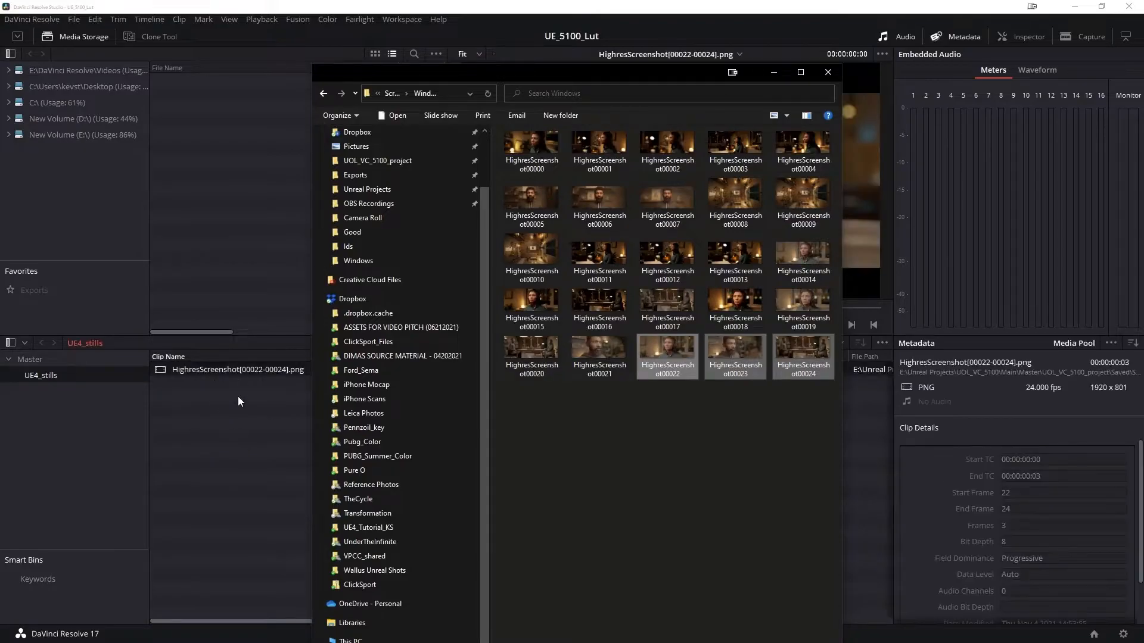
{"action": "left_click", "coordinate": [278, 436]}
{"action": "left_click", "coordinate": [254, 370]}
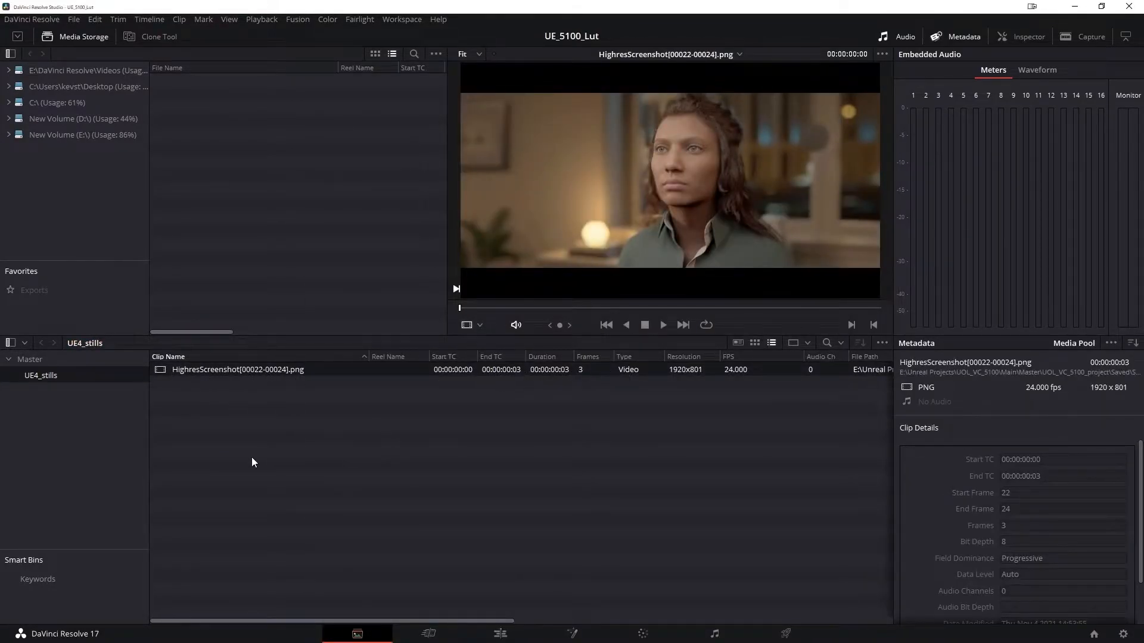
{"action": "key", "text": "Delete"}
Step: Import HighresScreenshot00022, 00023 and 00024 one at a time into the UE4_stills bin as separate stills
{"action": "key", "text": "alt+Tab"}
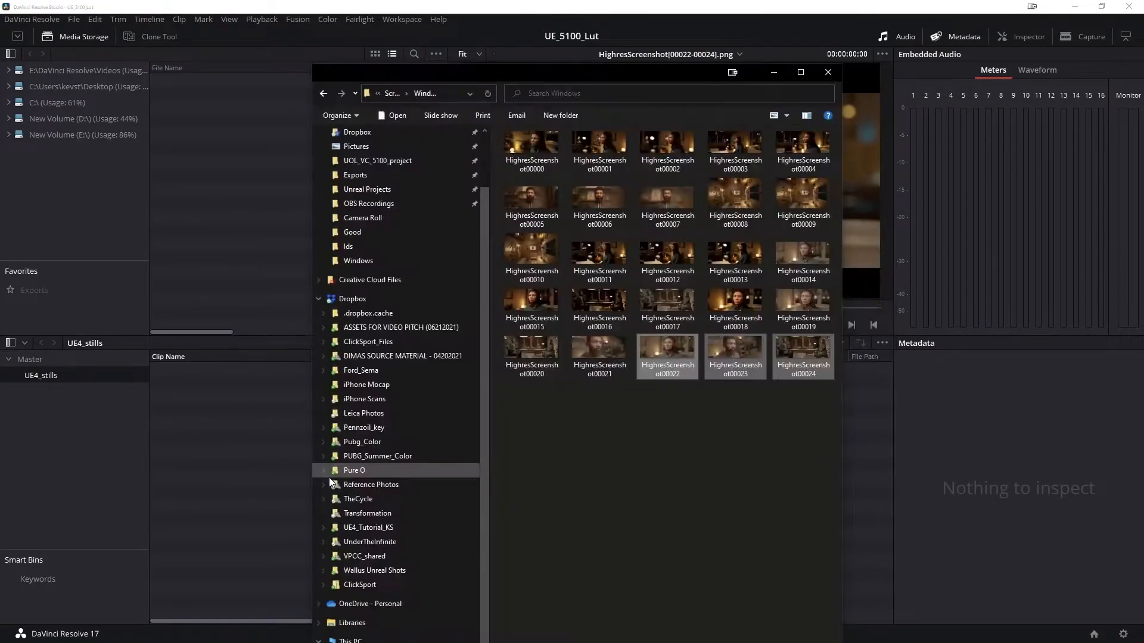
{"action": "left_click", "coordinate": [669, 352]}
{"action": "left_click_drag", "start_coordinate": [671, 354], "coordinate": [250, 381]}
{"action": "left_click_drag", "start_coordinate": [734, 353], "coordinate": [257, 441]}
{"action": "left_click_drag", "start_coordinate": [802, 354], "coordinate": [224, 438]}
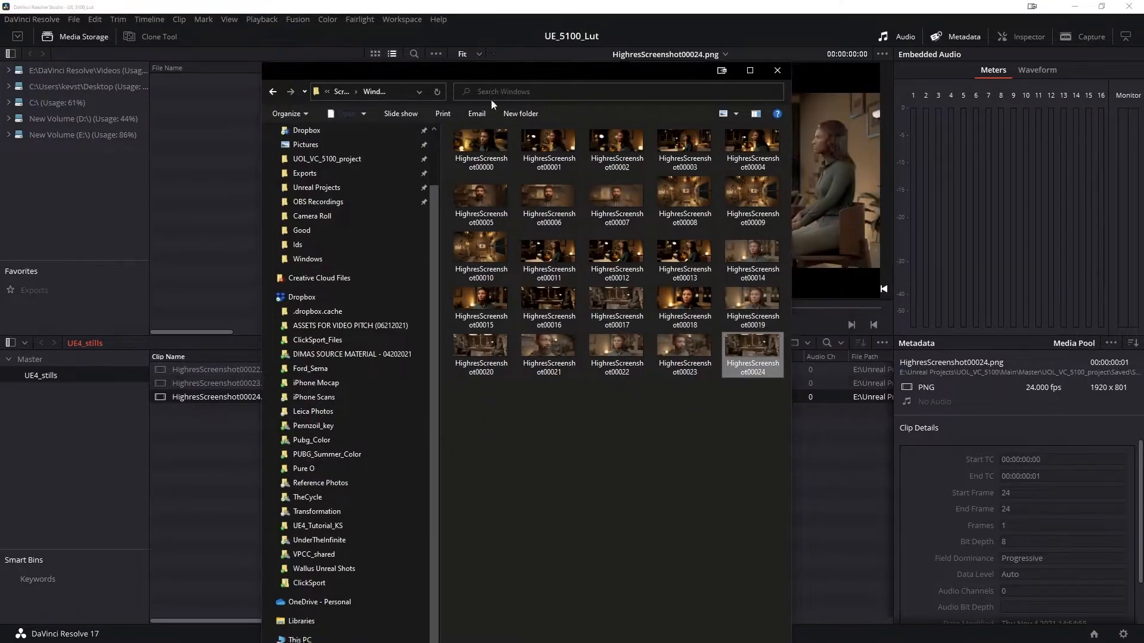
{"action": "key", "text": "alt+Tab"}
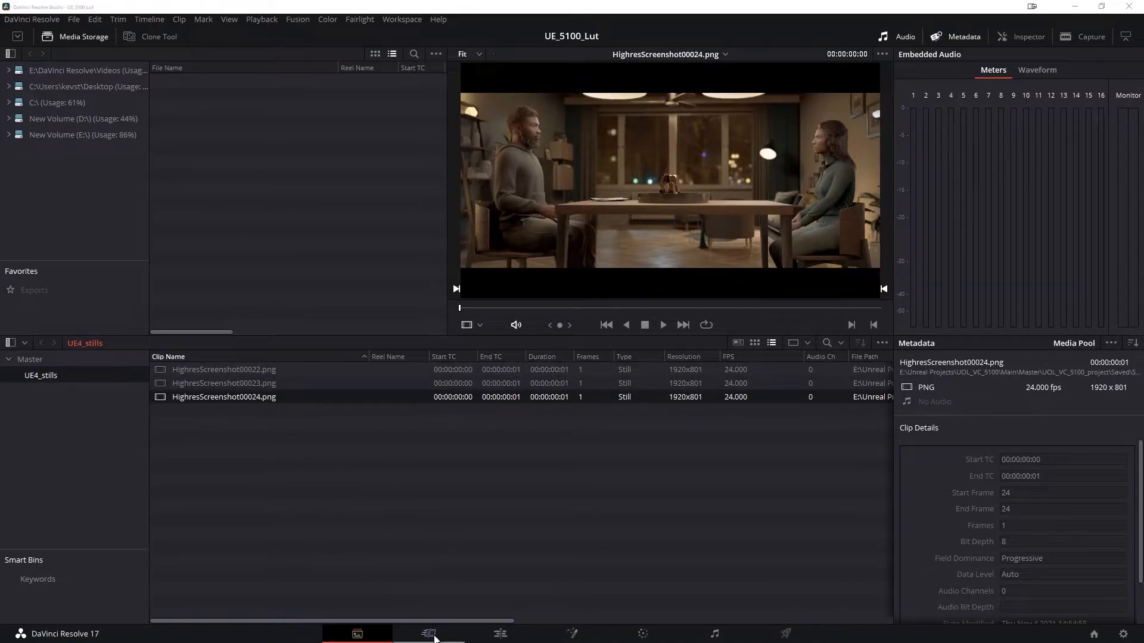
Step: Create a new timeline from HighresScreenshot00022.png on the Edit page, using the default timeline settings
{"action": "left_click", "coordinate": [500, 636]}
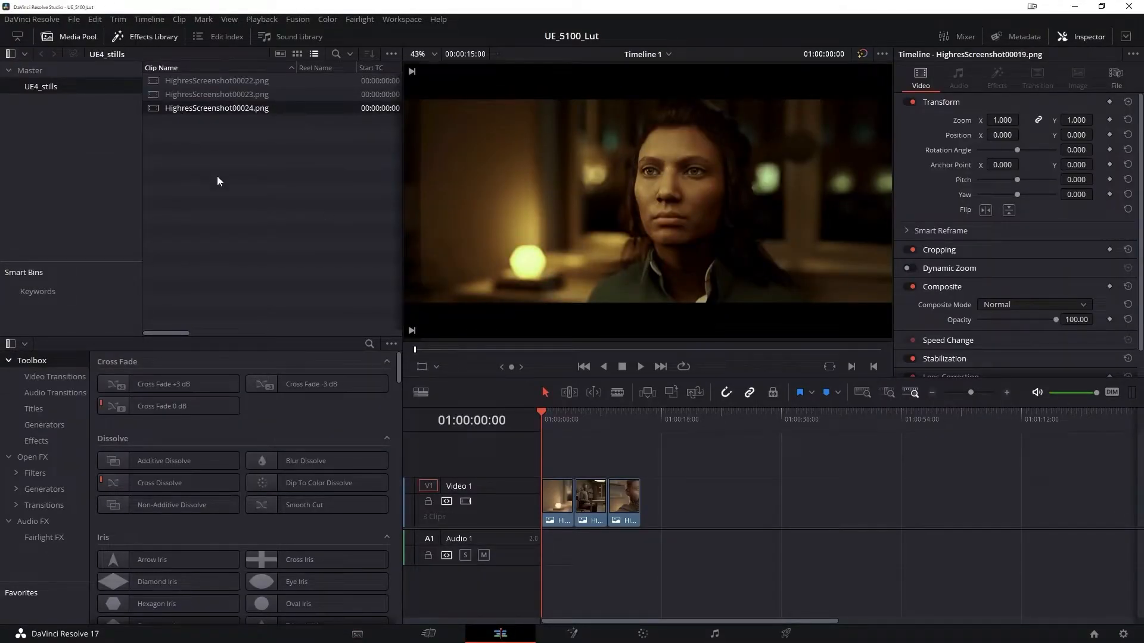
{"action": "left_click", "coordinate": [181, 83]}
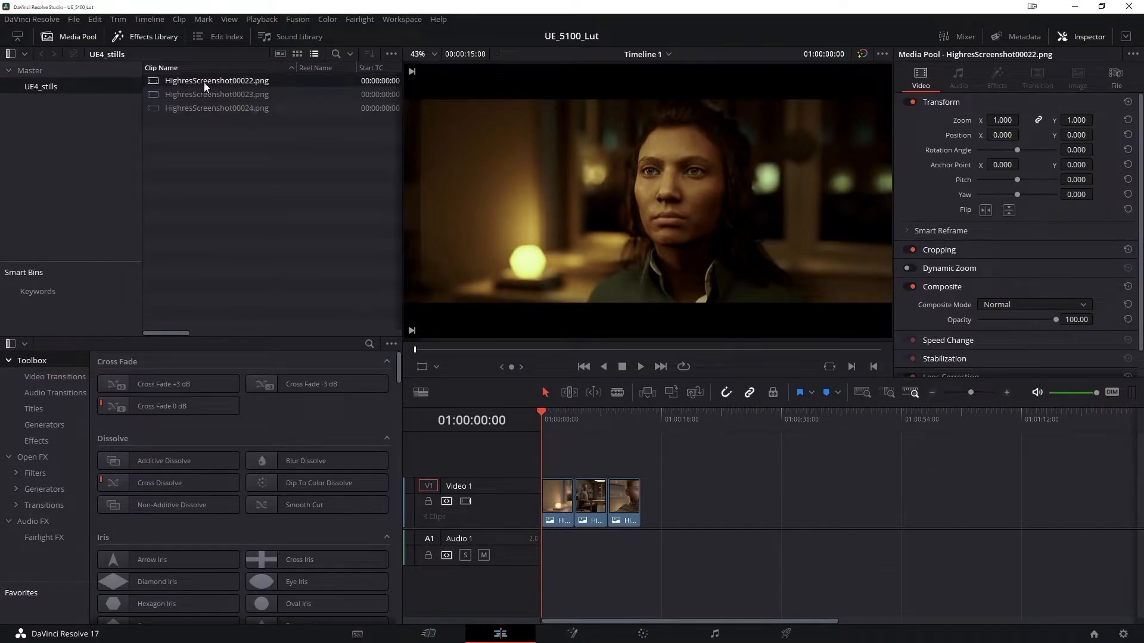
{"action": "right_click", "coordinate": [198, 85]}
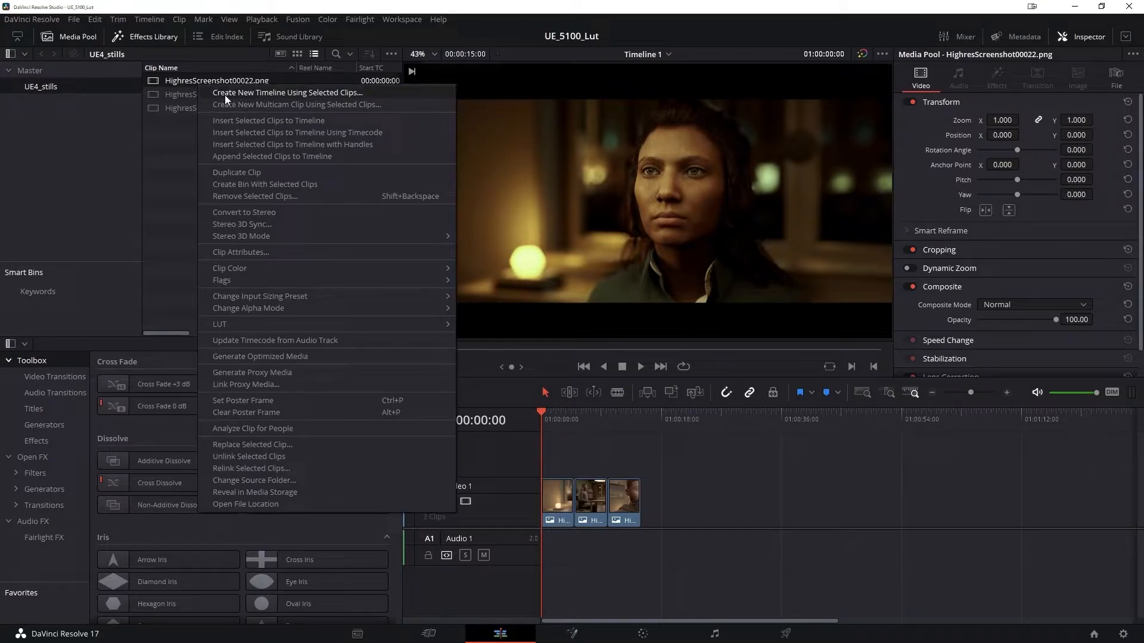
{"action": "left_click", "coordinate": [302, 91]}
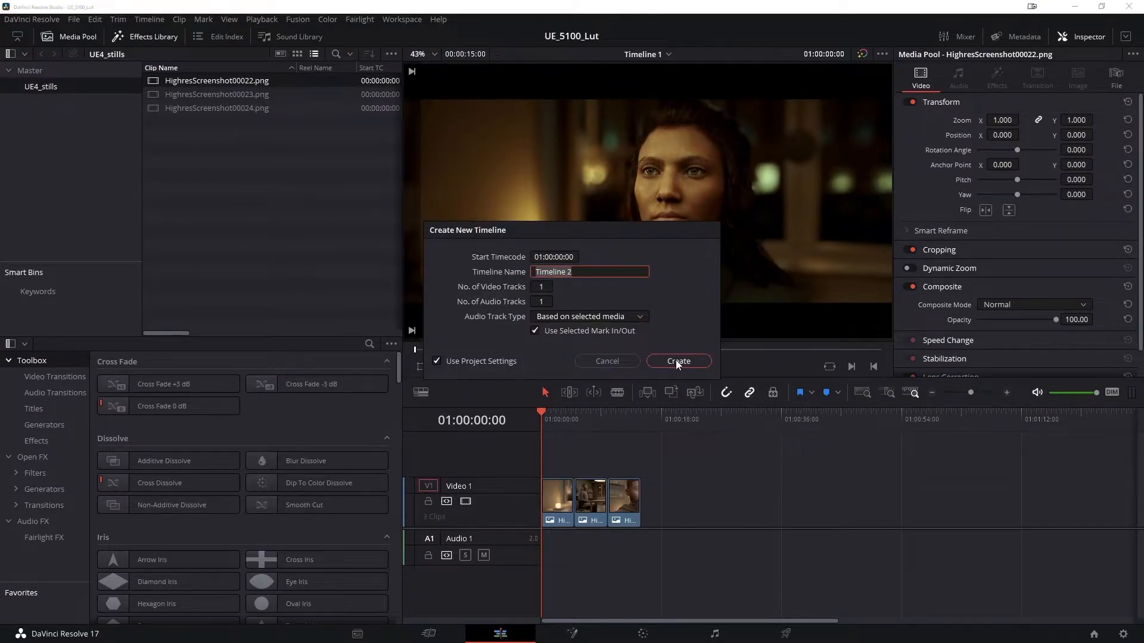
{"action": "left_click", "coordinate": [675, 360]}
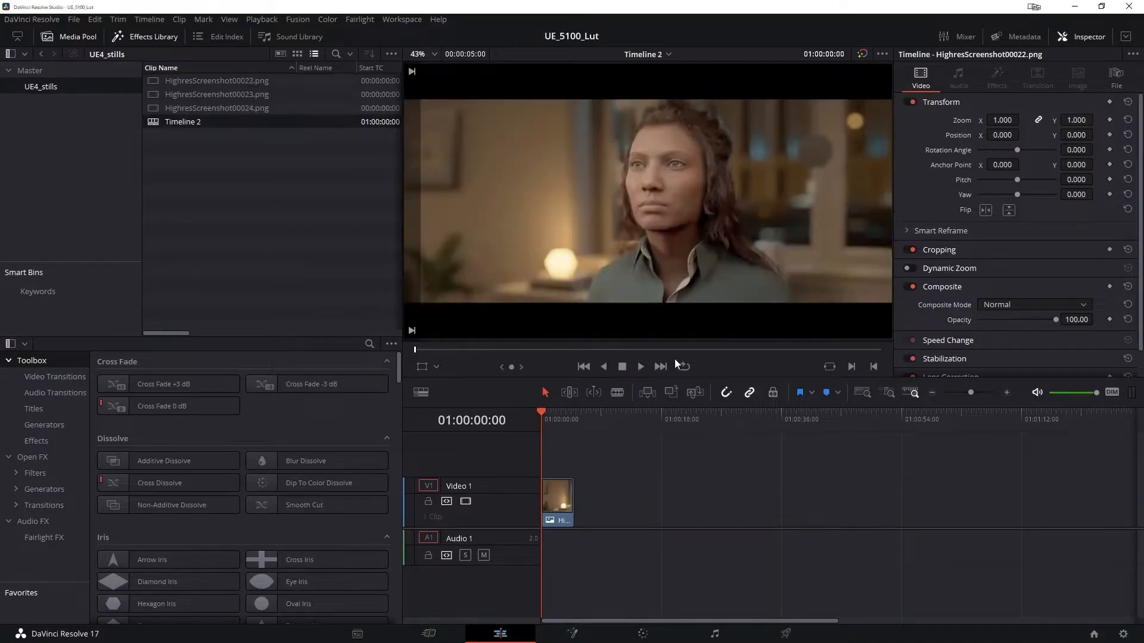
Step: Place HighresScreenshot00023.png and HighresScreenshot00024.png after the first clip on Video 1 and preview both shots
{"action": "left_click", "coordinate": [234, 93]}
{"action": "left_click", "coordinate": [229, 111], "text": "shift"}
{"action": "left_click_drag", "start_coordinate": [235, 109], "coordinate": [586, 505]}
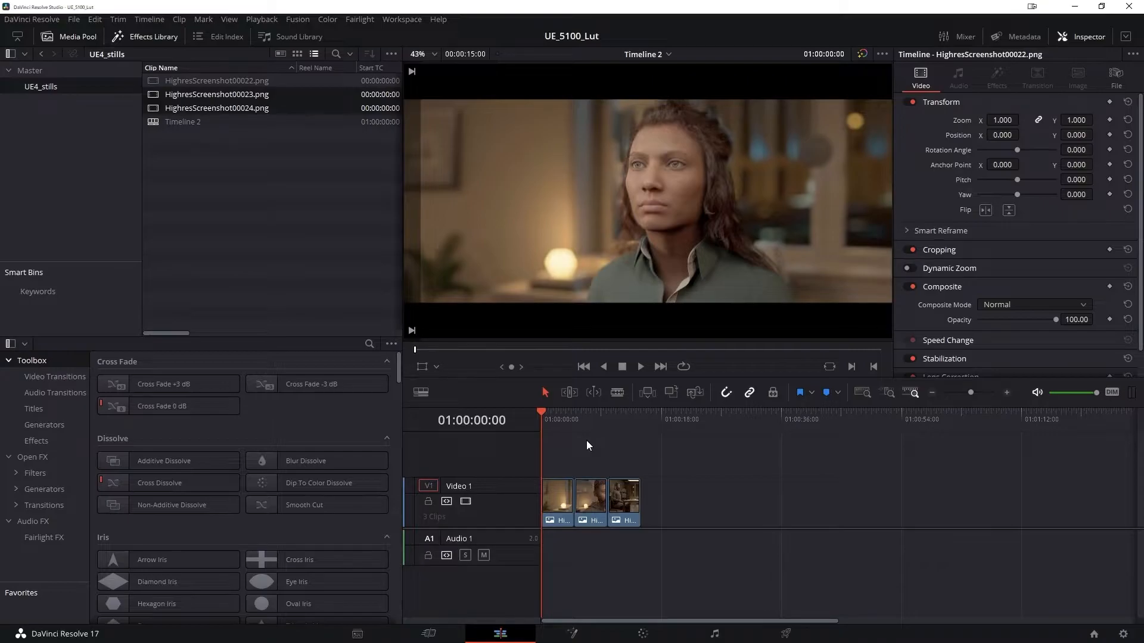
{"action": "left_click_drag", "start_coordinate": [558, 420], "coordinate": [590, 424]}
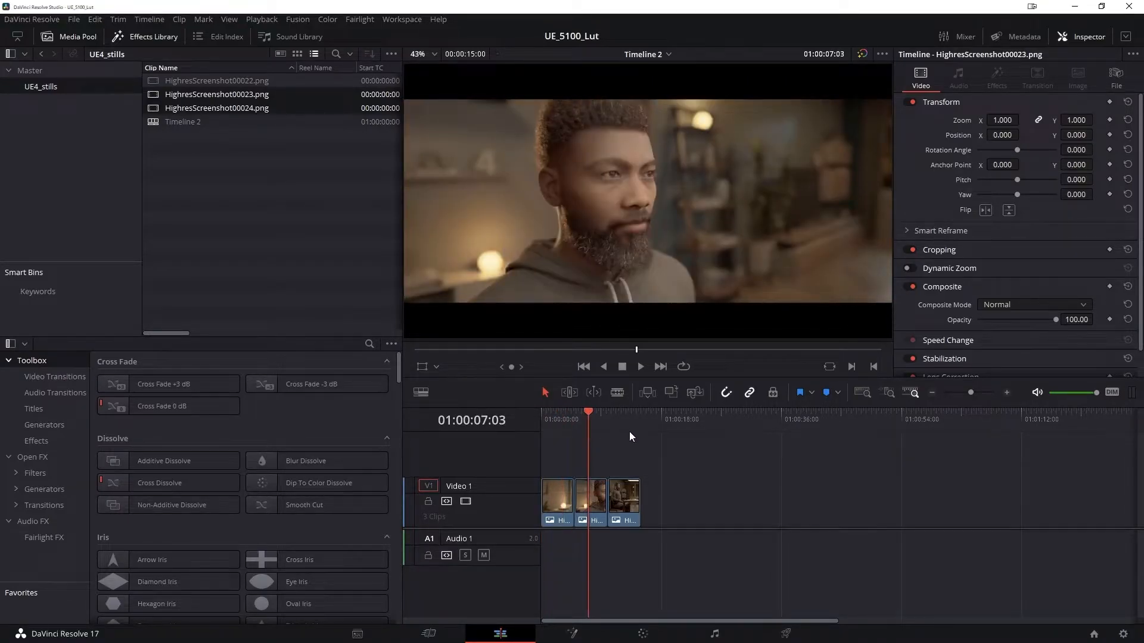
{"action": "left_click", "coordinate": [626, 424]}
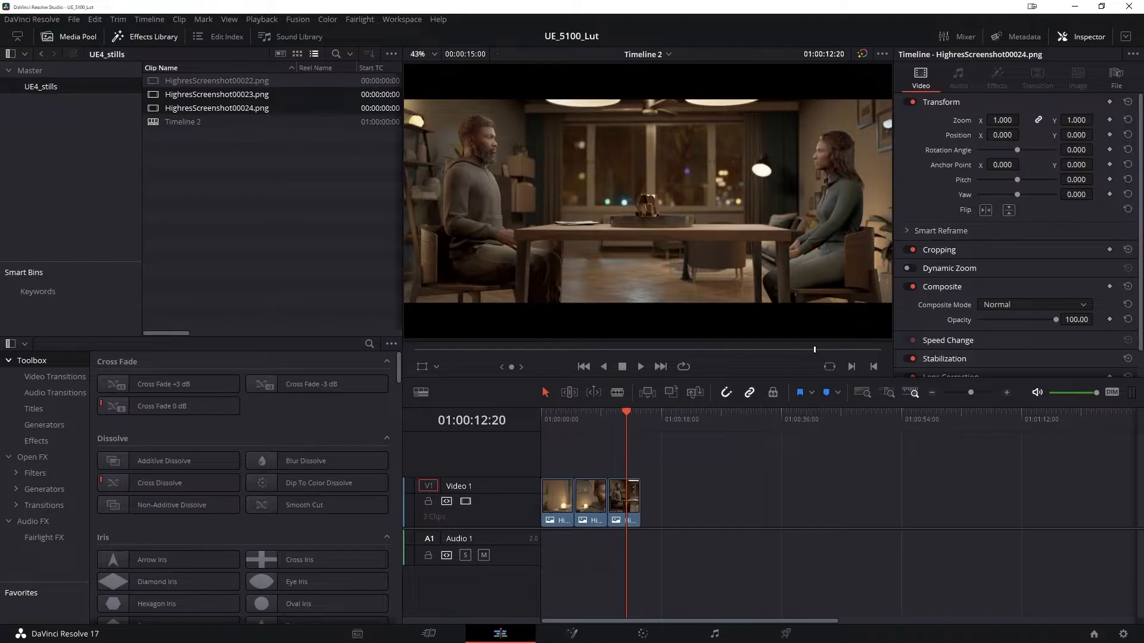
Step: Bring up the first clip for grading on the Color page, hide the effects library and move node 01 closer to the input
{"action": "left_click", "coordinate": [644, 634]}
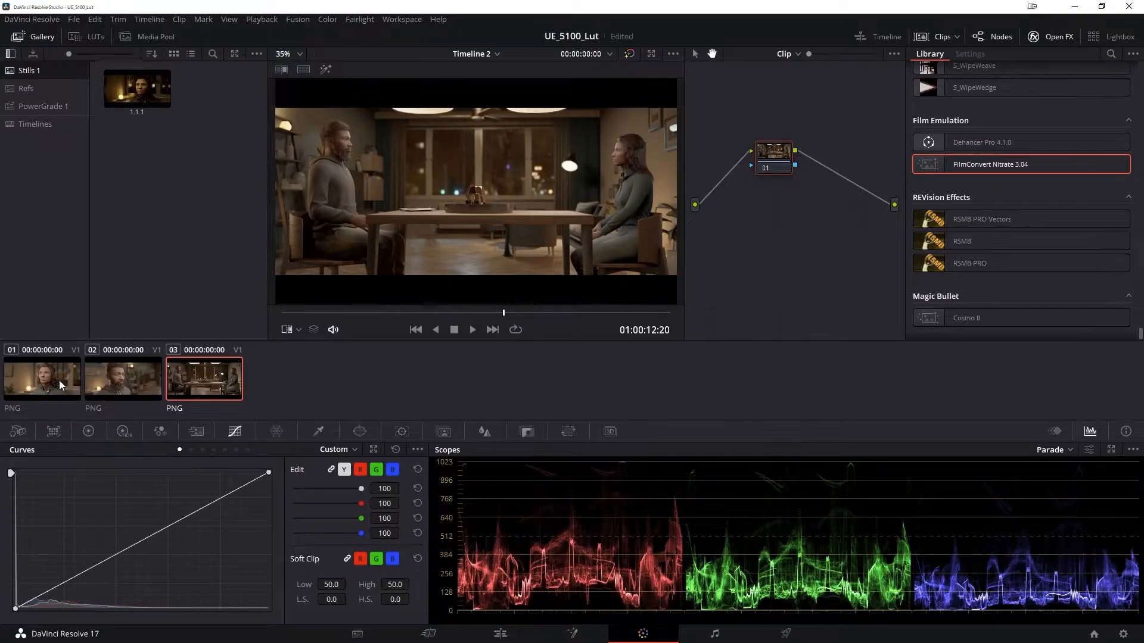
{"action": "left_click", "coordinate": [59, 380]}
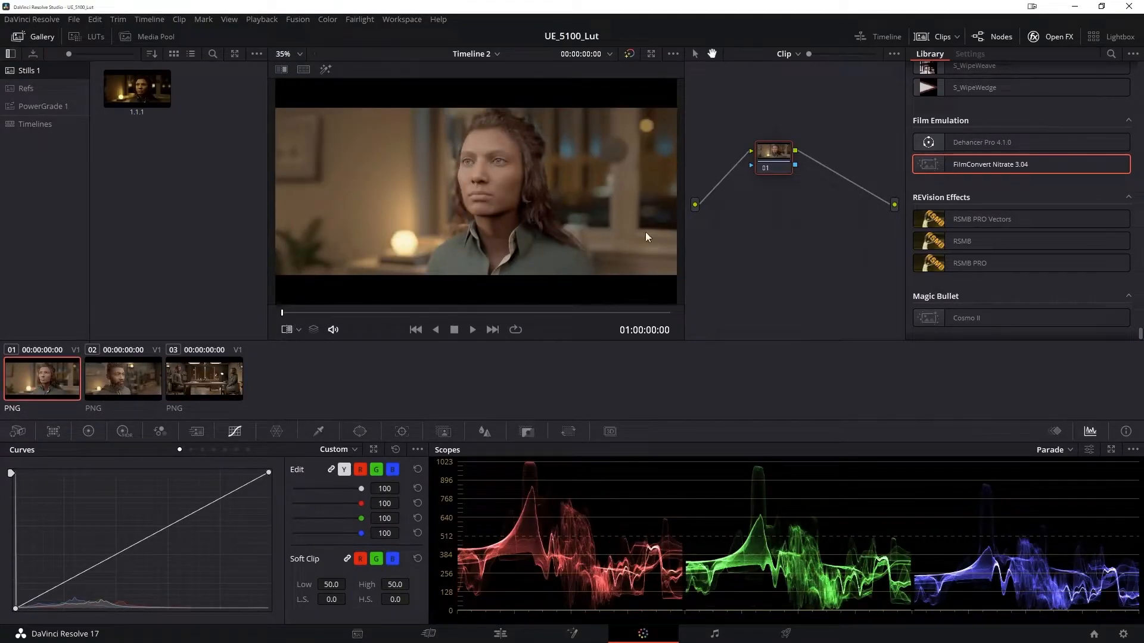
{"action": "left_click", "coordinate": [1052, 37]}
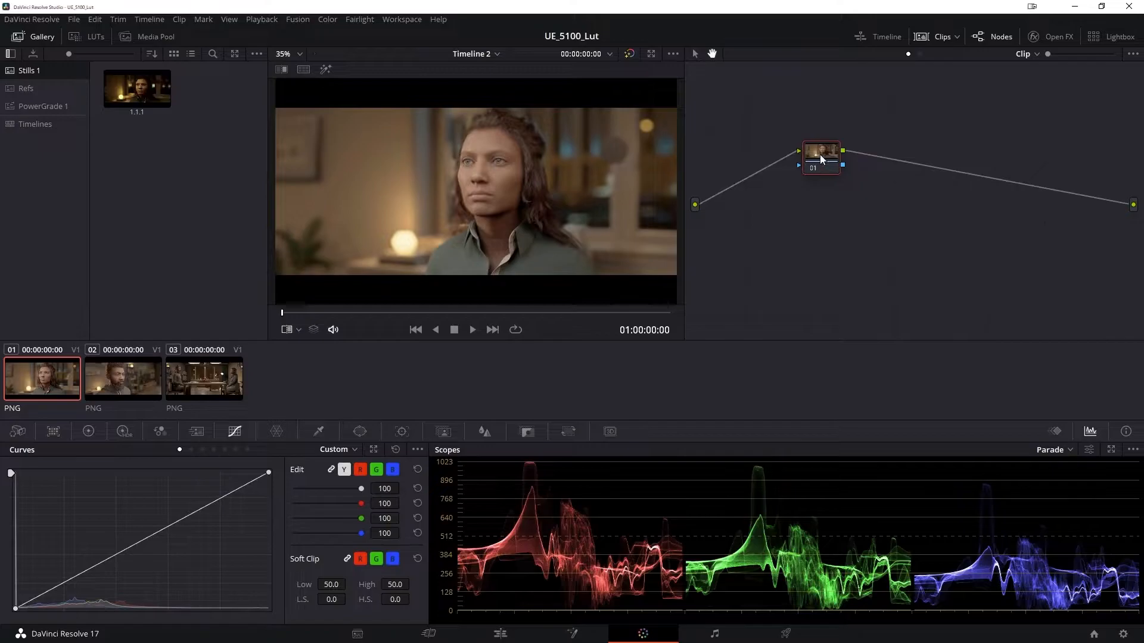
{"action": "left_click_drag", "start_coordinate": [820, 155], "coordinate": [792, 152]}
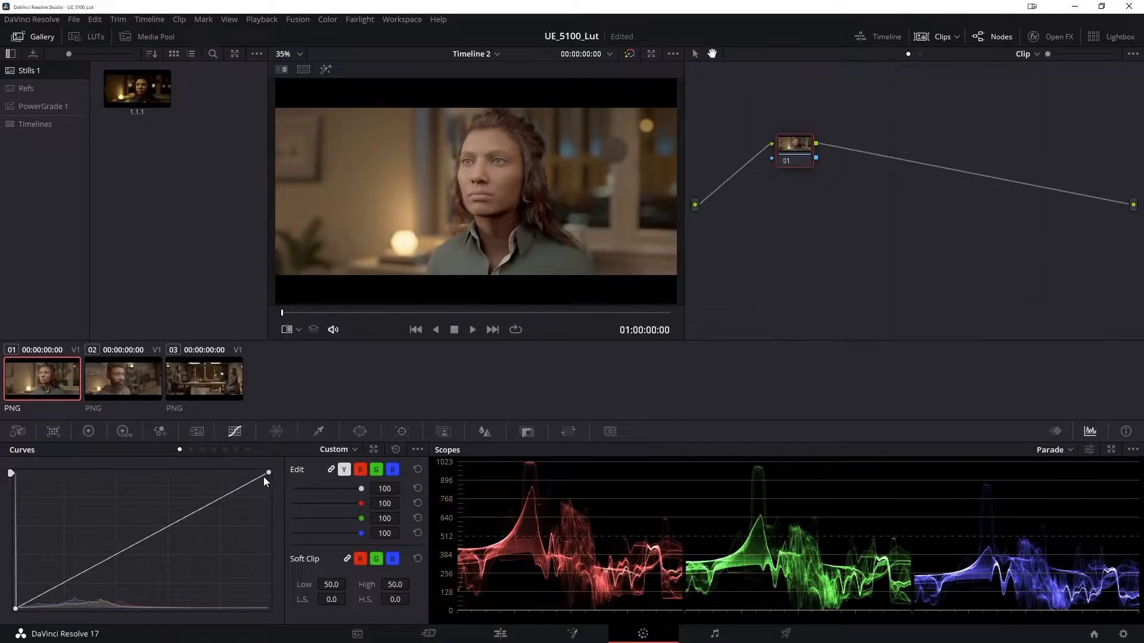
{"action": "left_click", "coordinate": [89, 431]}
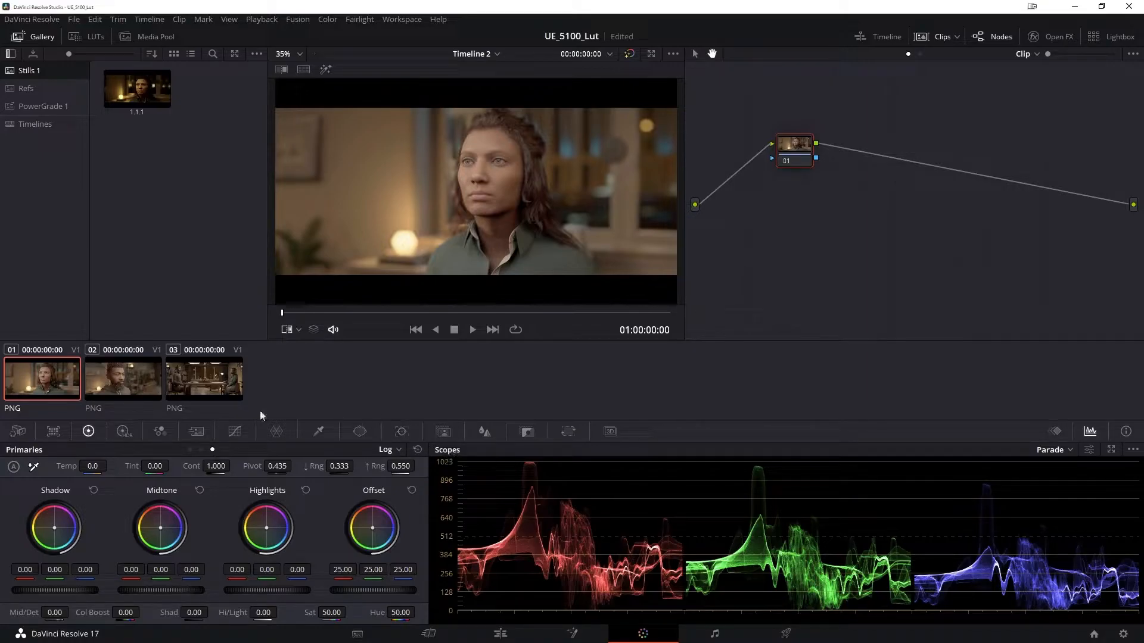
{"action": "left_click", "coordinate": [235, 435]}
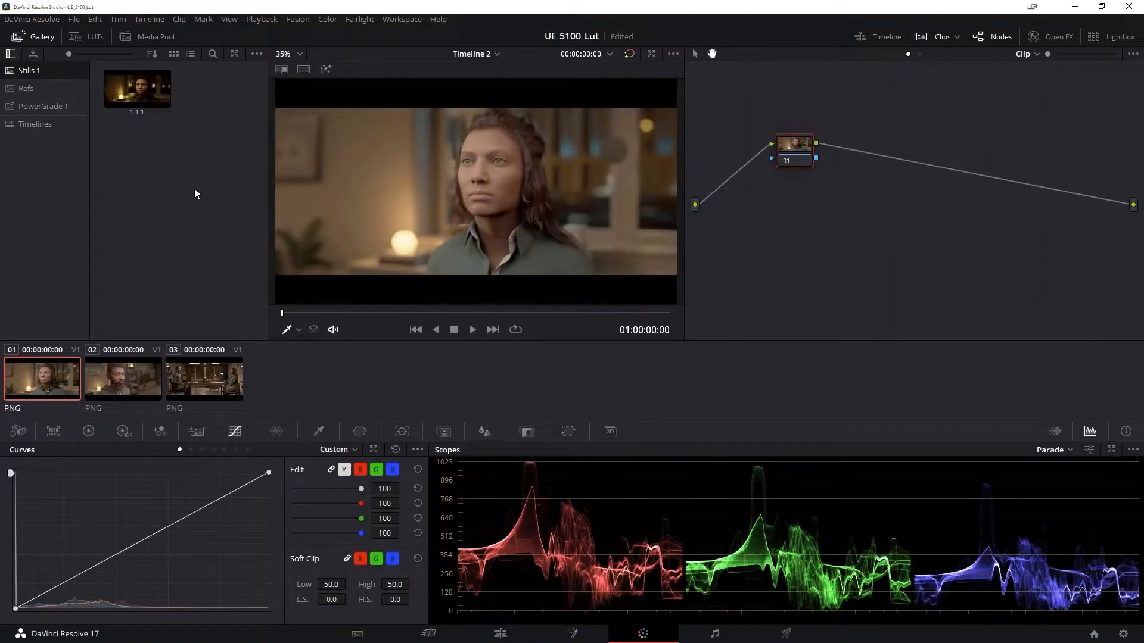
Step: Apply the node grade of gallery still 1.1.1 to the first clip
{"action": "left_click", "coordinate": [147, 90]}
{"action": "key", "text": "ctrl+z"}
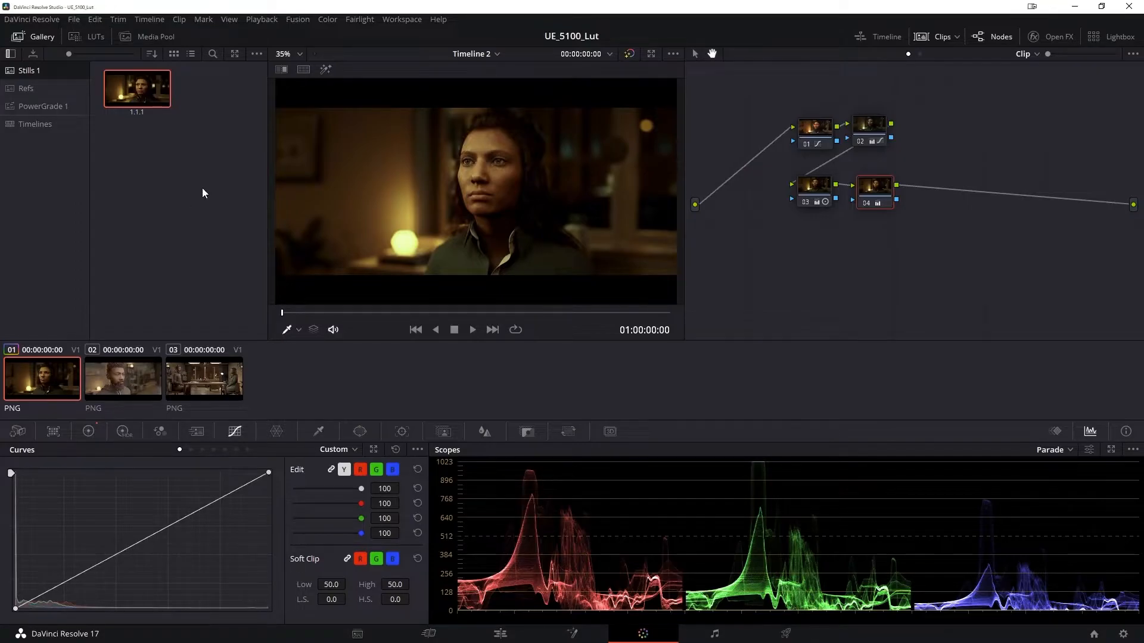
Step: Compare the graded first clip with reference still 1.8.1 using a vertical wipe, and examine Refs stills 1.6.2 and 1.7.1
{"action": "left_click", "coordinate": [21, 89]}
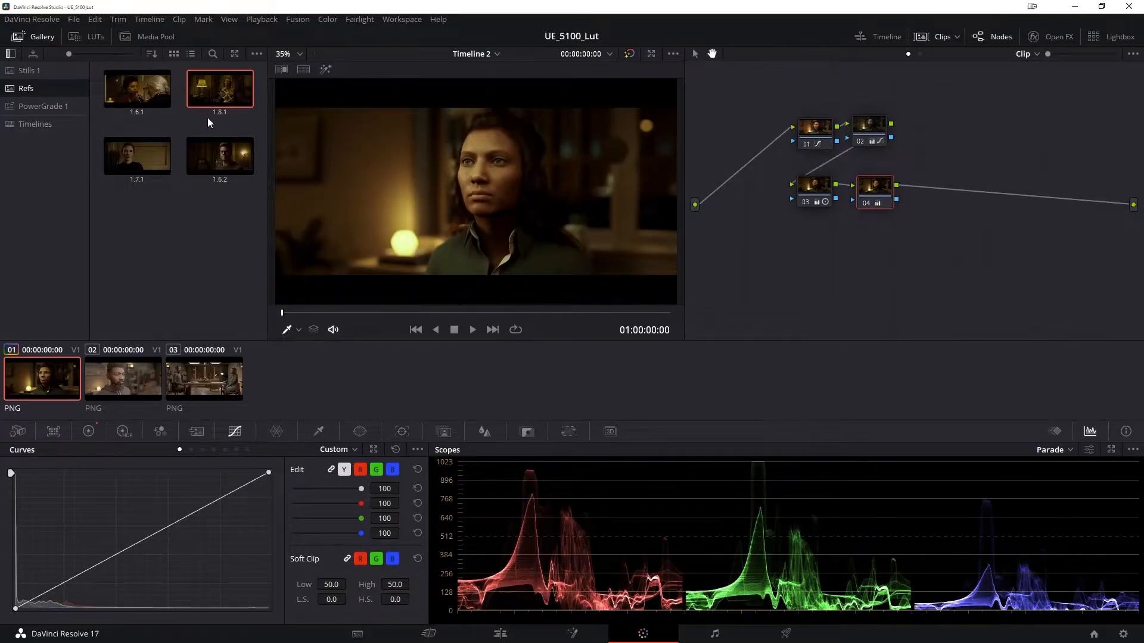
{"action": "double_click", "coordinate": [211, 97]}
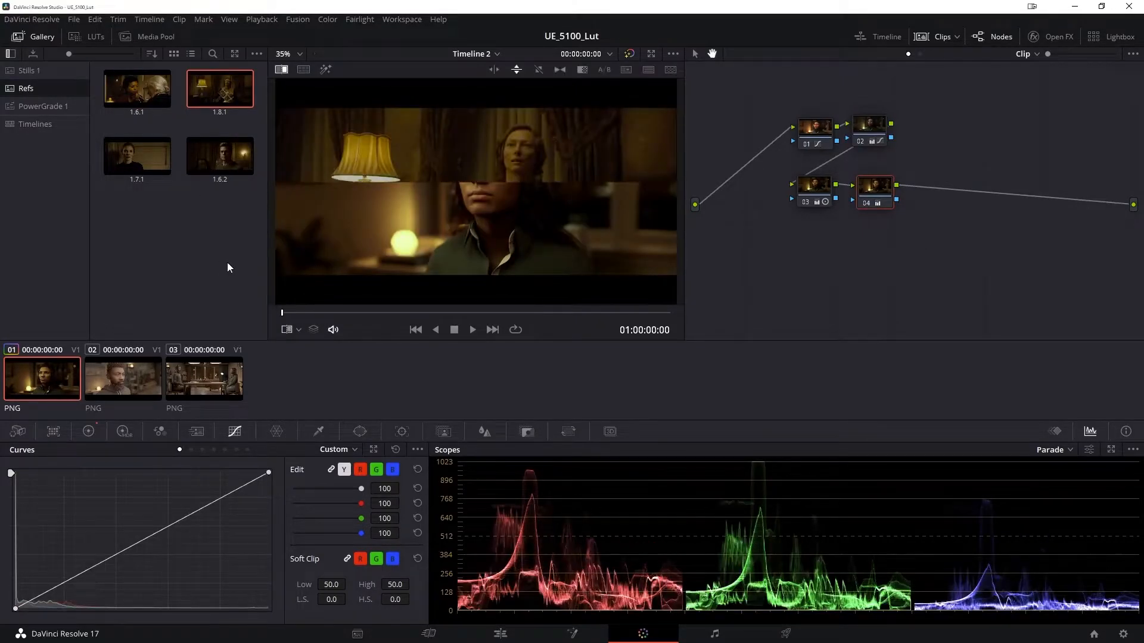
{"action": "left_click", "coordinate": [494, 70]}
{"action": "left_click_drag", "start_coordinate": [494, 152], "coordinate": [326, 166]}
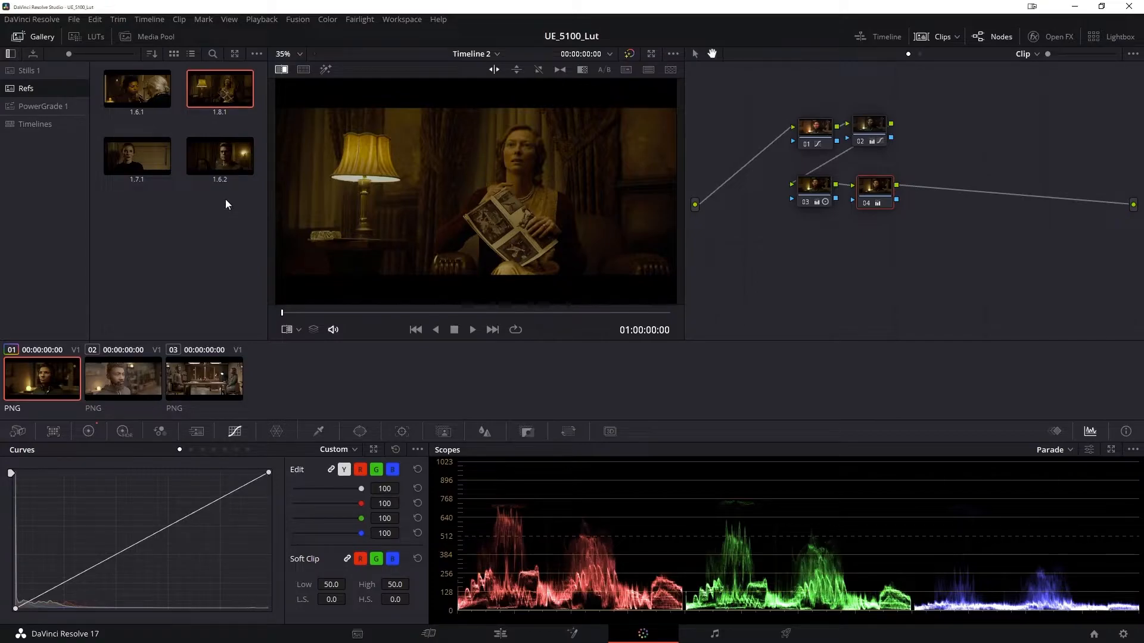
{"action": "double_click", "coordinate": [214, 158]}
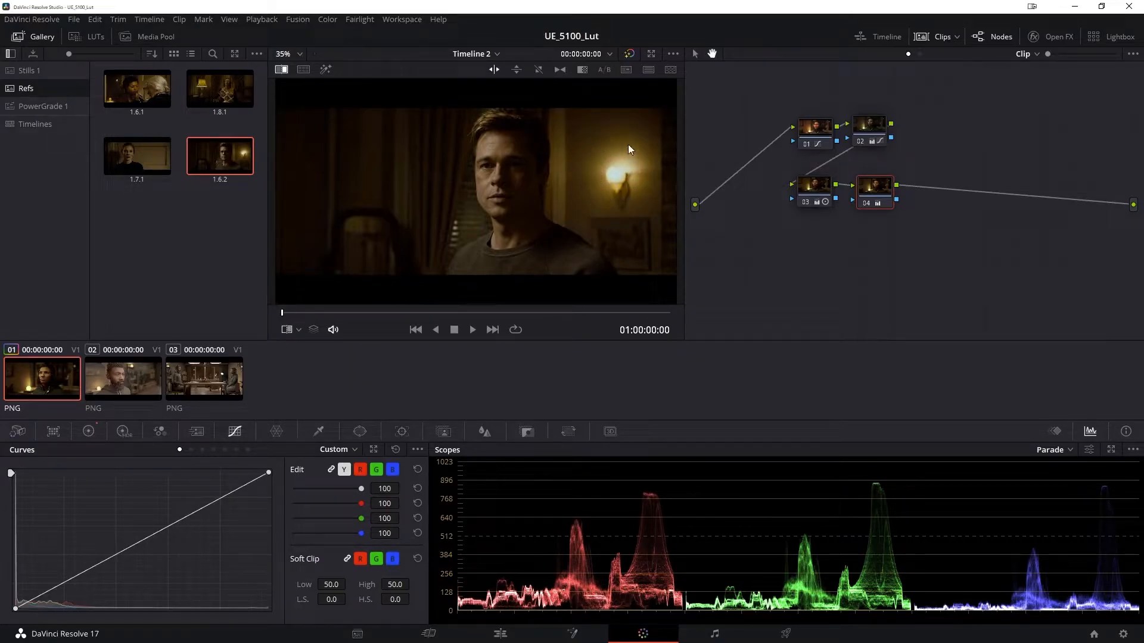
{"action": "left_click", "coordinate": [130, 166]}
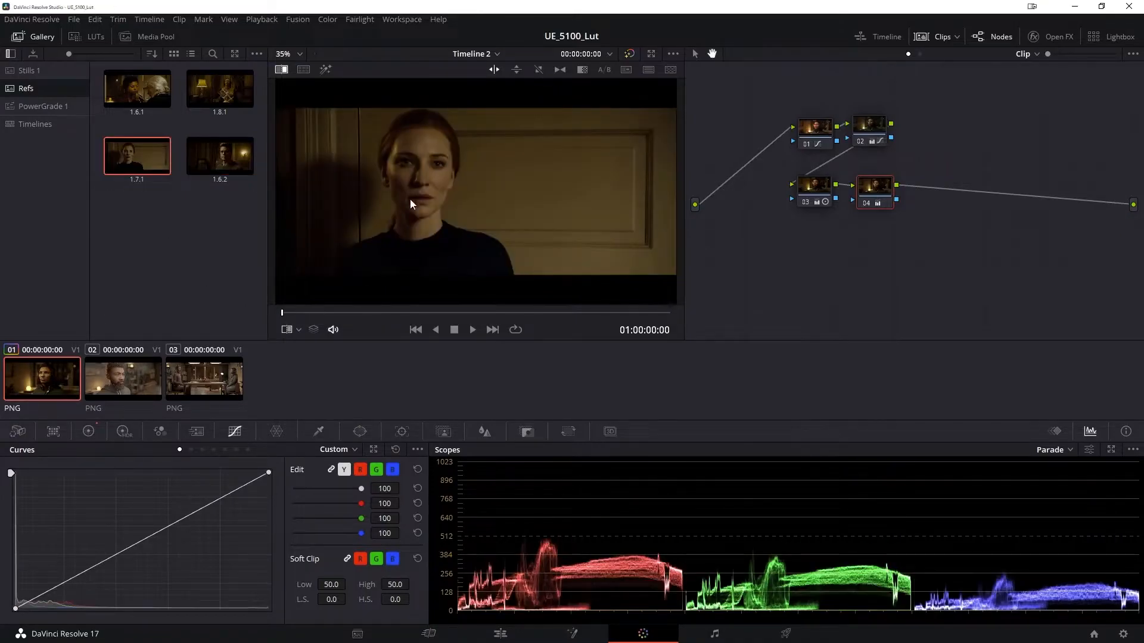
Step: Examine Refs stills 1.8.1 and 1.6.1 in the viewer, and return to the graded first clip
{"action": "left_click", "coordinate": [238, 93]}
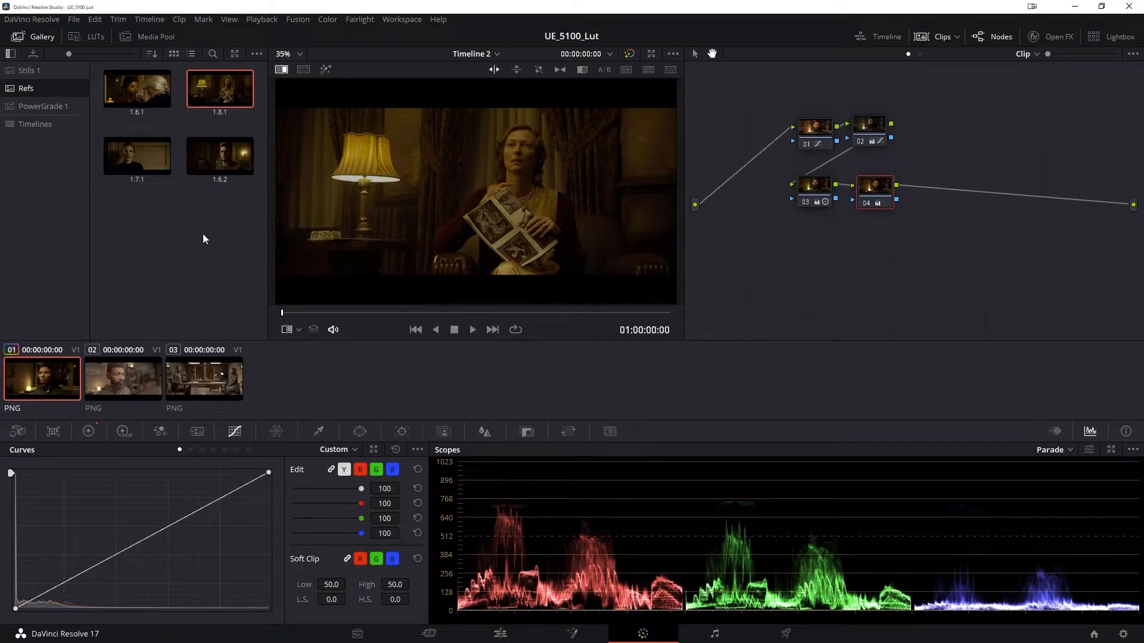
{"action": "double_click", "coordinate": [134, 98]}
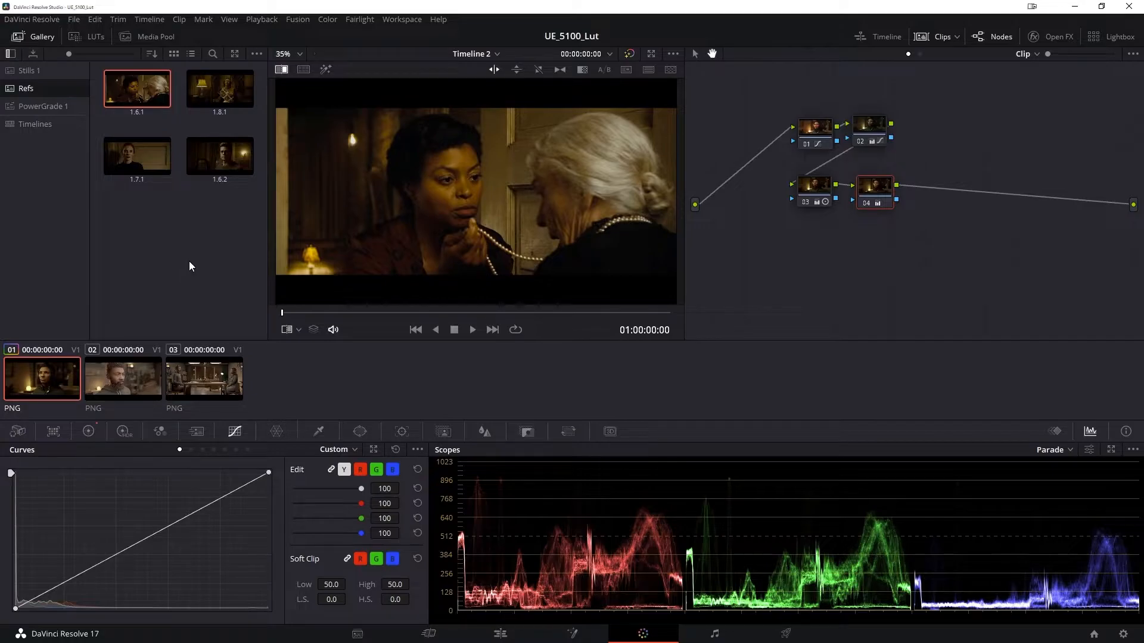
{"action": "key", "text": "ctrl+w"}
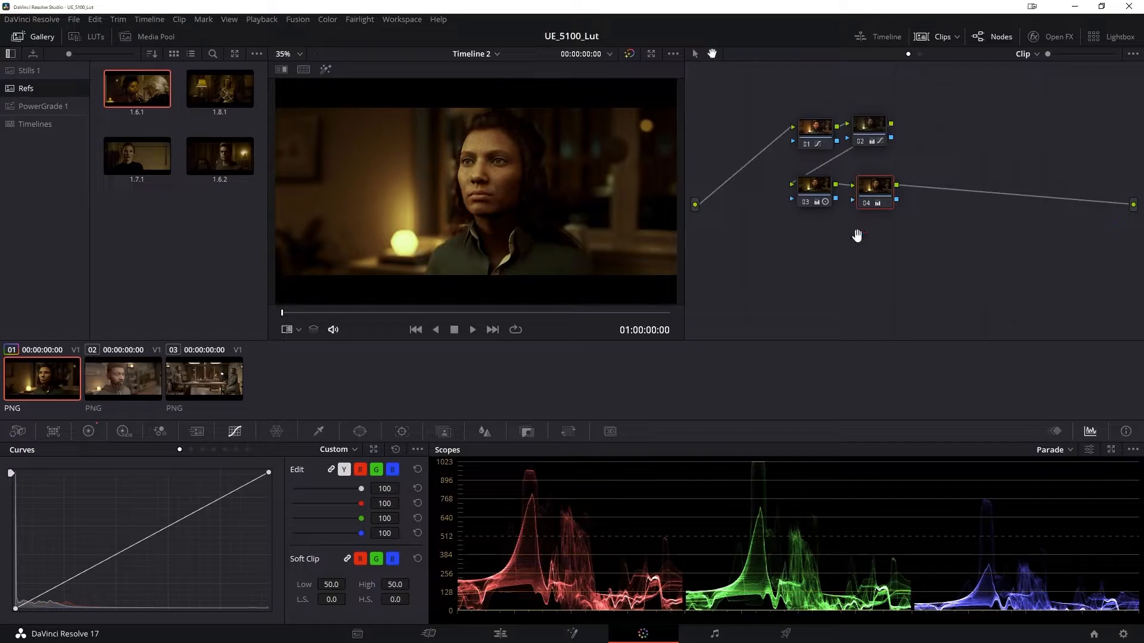
Step: Bypass nodes 04, 03 and 02 of the first clip's grade
{"action": "left_click_drag", "start_coordinate": [818, 264], "coordinate": [829, 274]}
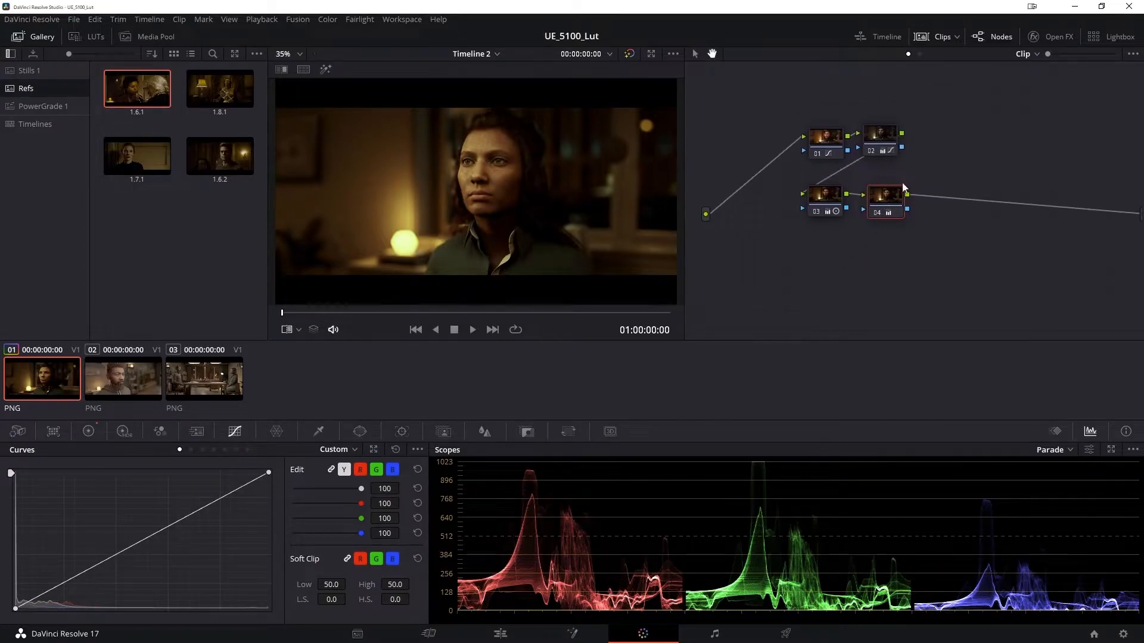
{"action": "left_click", "coordinate": [877, 213]}
{"action": "left_click", "coordinate": [815, 211]}
{"action": "left_click", "coordinate": [870, 151]}
Step: Move node 01 closer to the graph's input and switch it off and on to compare its contrast curve
{"action": "left_click_drag", "start_coordinate": [827, 139], "coordinate": [737, 133]}
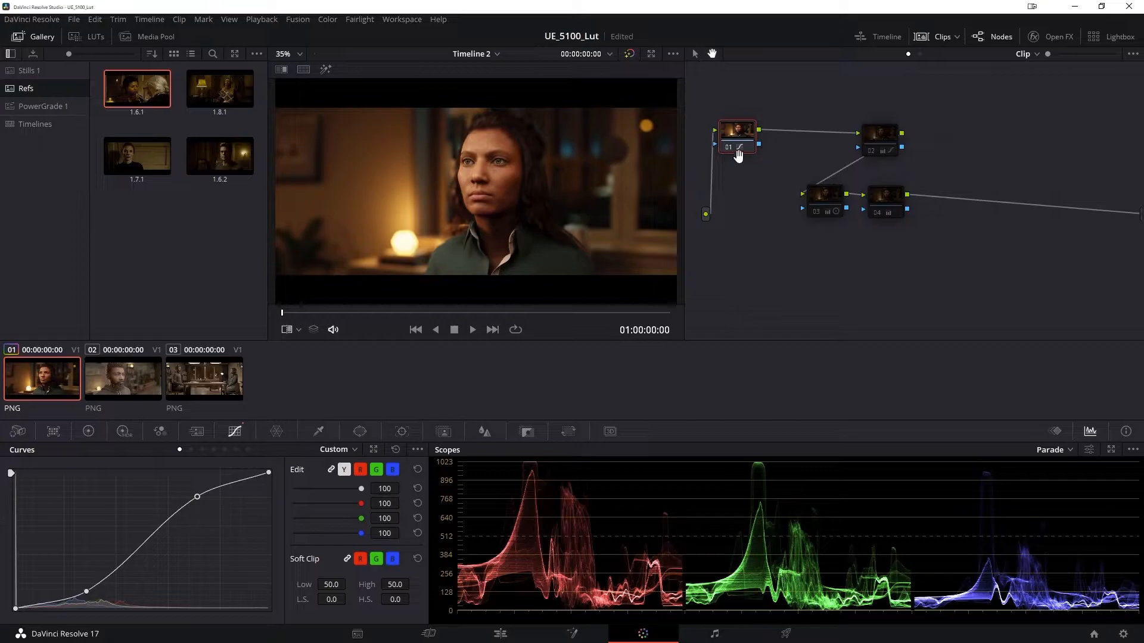
{"action": "left_click", "coordinate": [730, 148]}
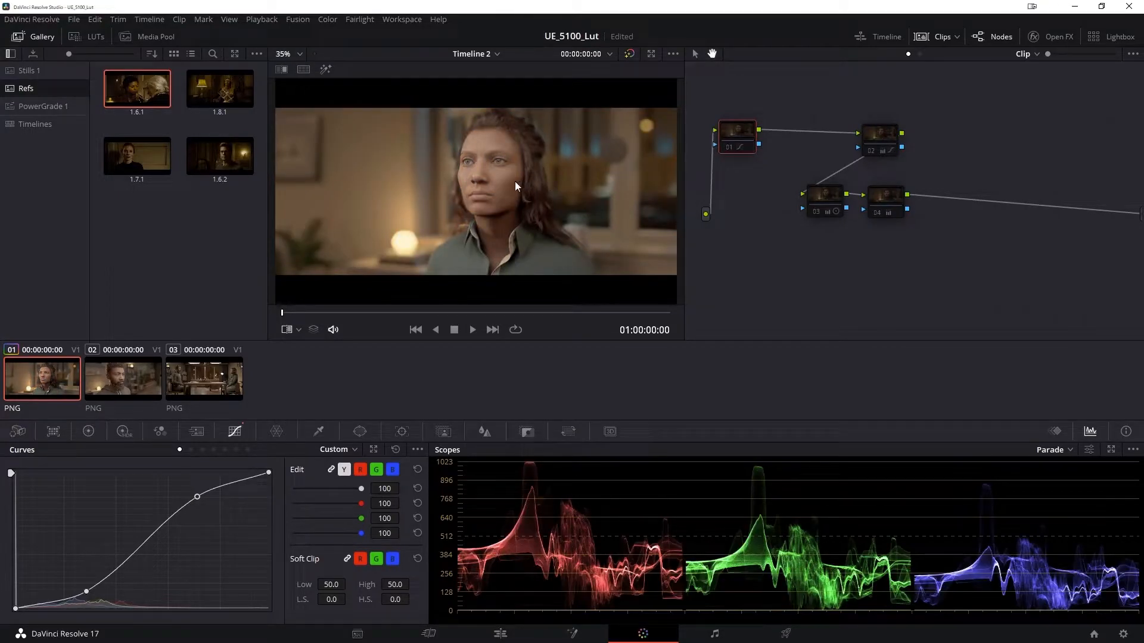
{"action": "left_click", "coordinate": [730, 149]}
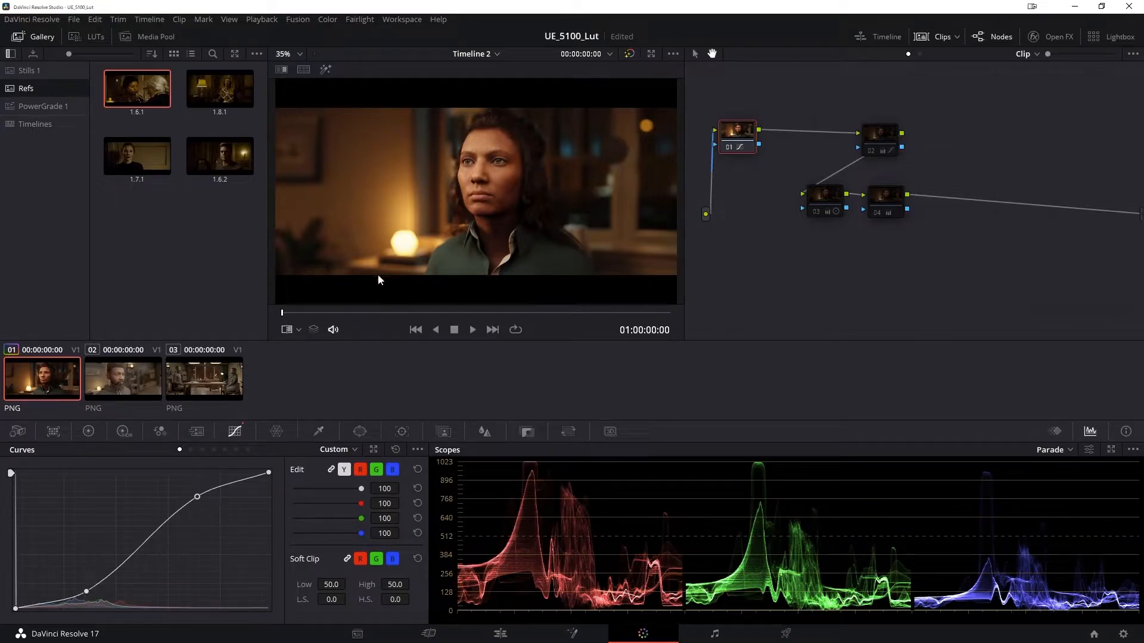
Step: Place node 02 beside node 01, re-enable it, and check its primaries and curve against reference still 1.8.1
{"action": "left_click_drag", "start_coordinate": [872, 143], "coordinate": [796, 140]}
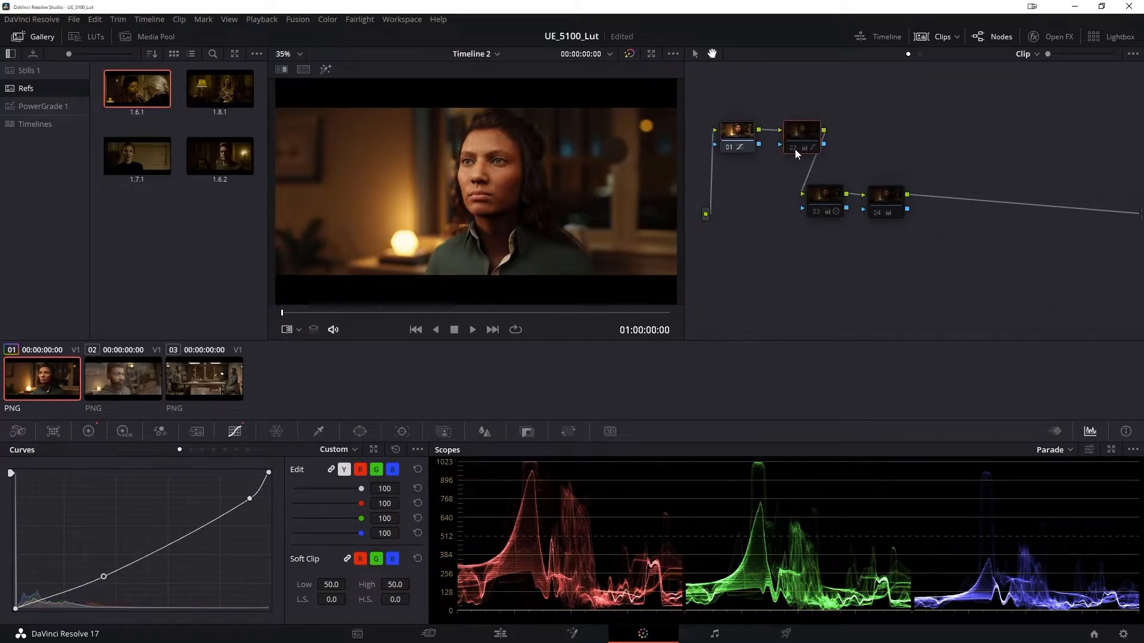
{"action": "left_click", "coordinate": [795, 149]}
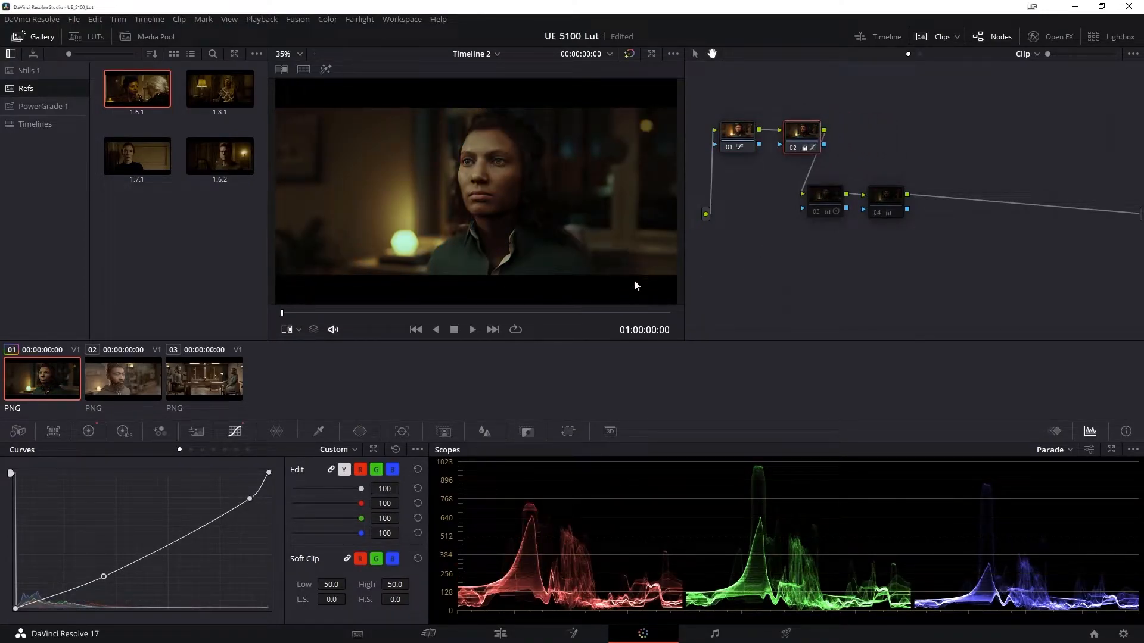
{"action": "left_click", "coordinate": [88, 431]}
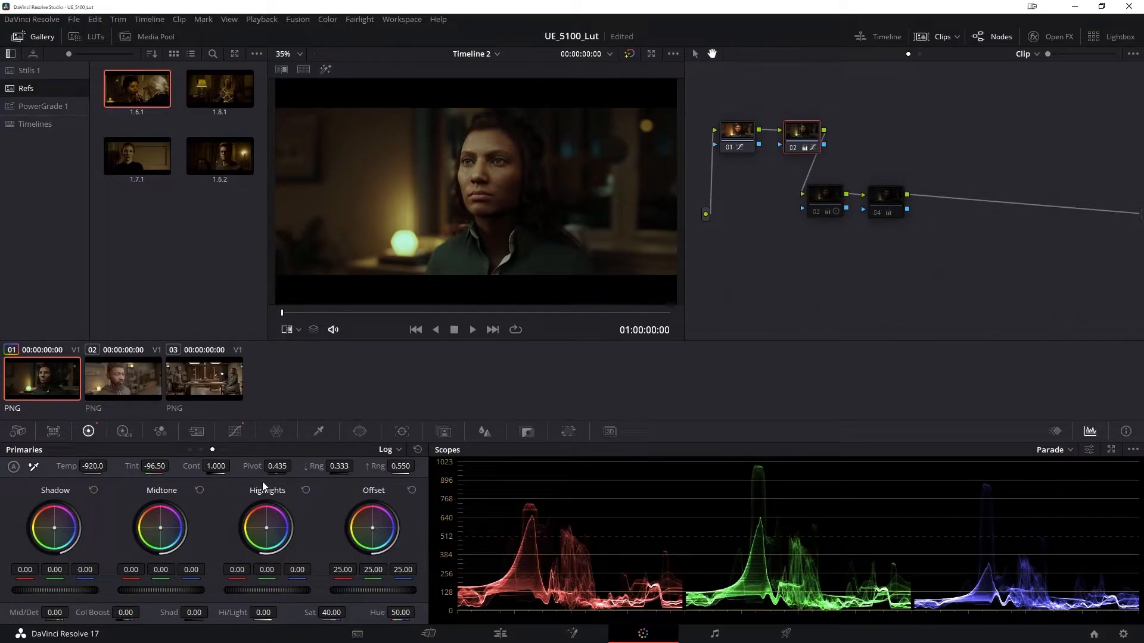
{"action": "left_click", "coordinate": [236, 431]}
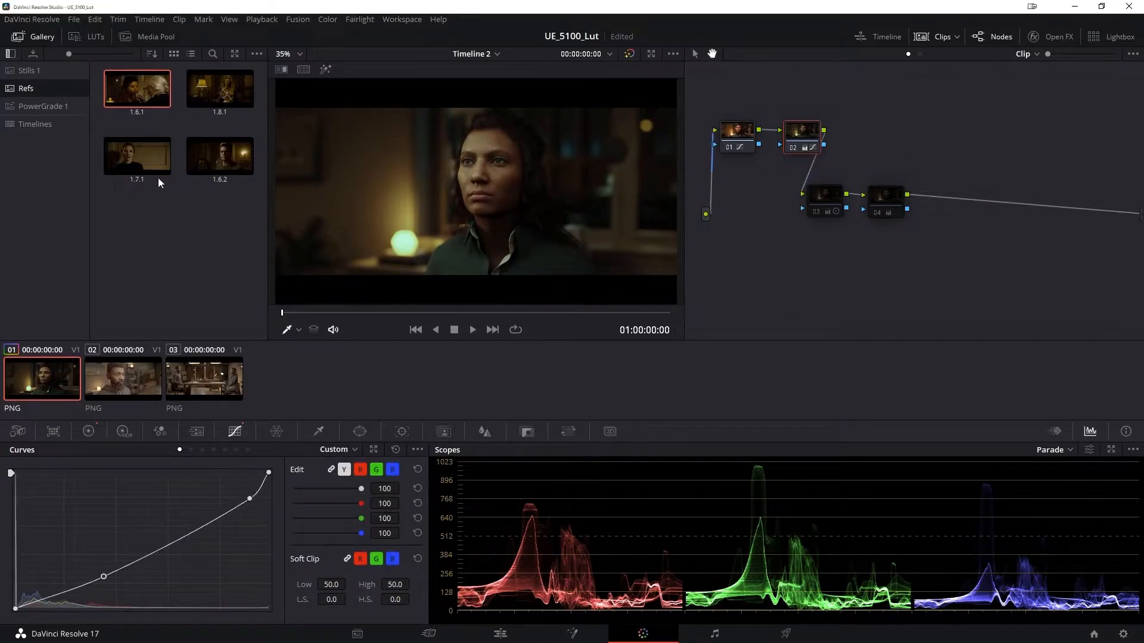
{"action": "double_click", "coordinate": [228, 90]}
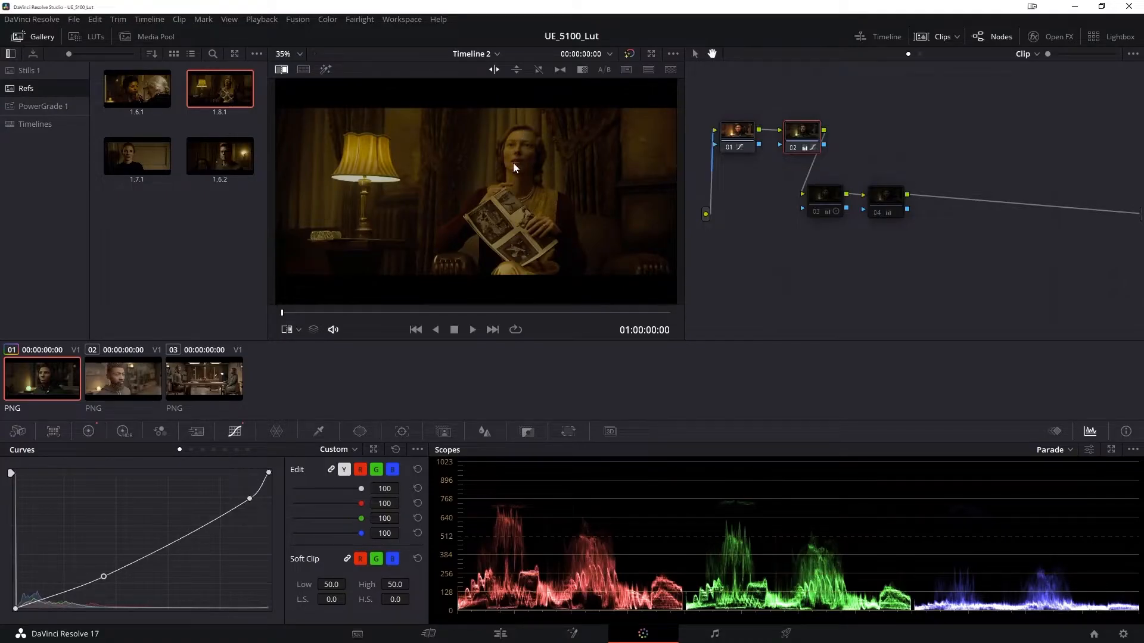
{"action": "key", "text": "ctrl+w"}
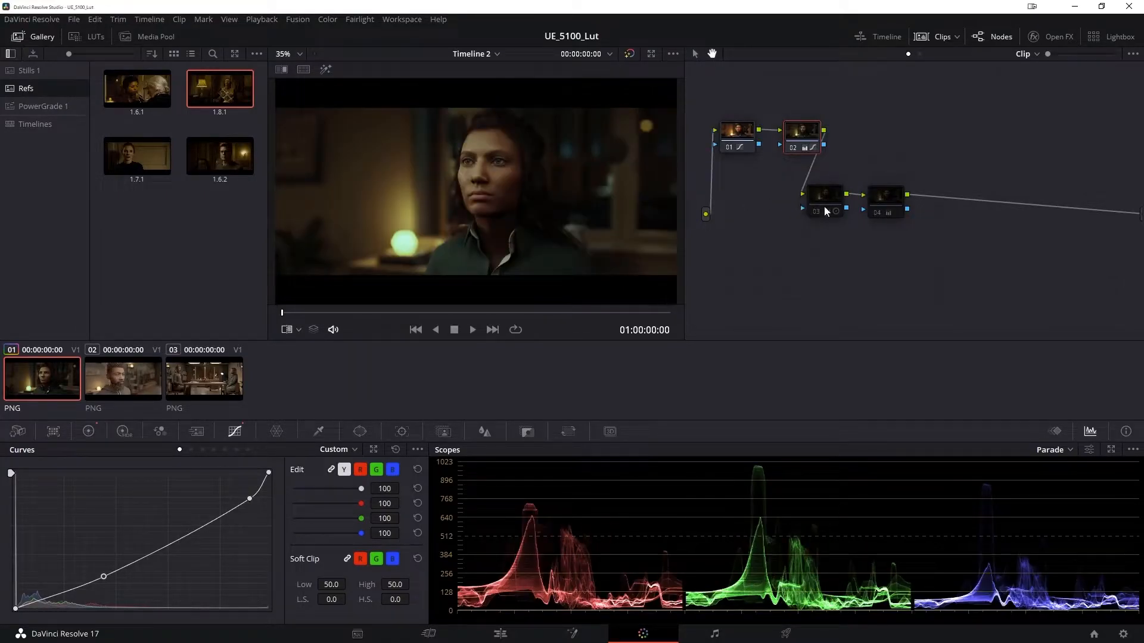
Step: Line up nodes 03 and 04 in a row after node 02 and re-enable both
{"action": "left_click_drag", "start_coordinate": [823, 206], "coordinate": [858, 138]}
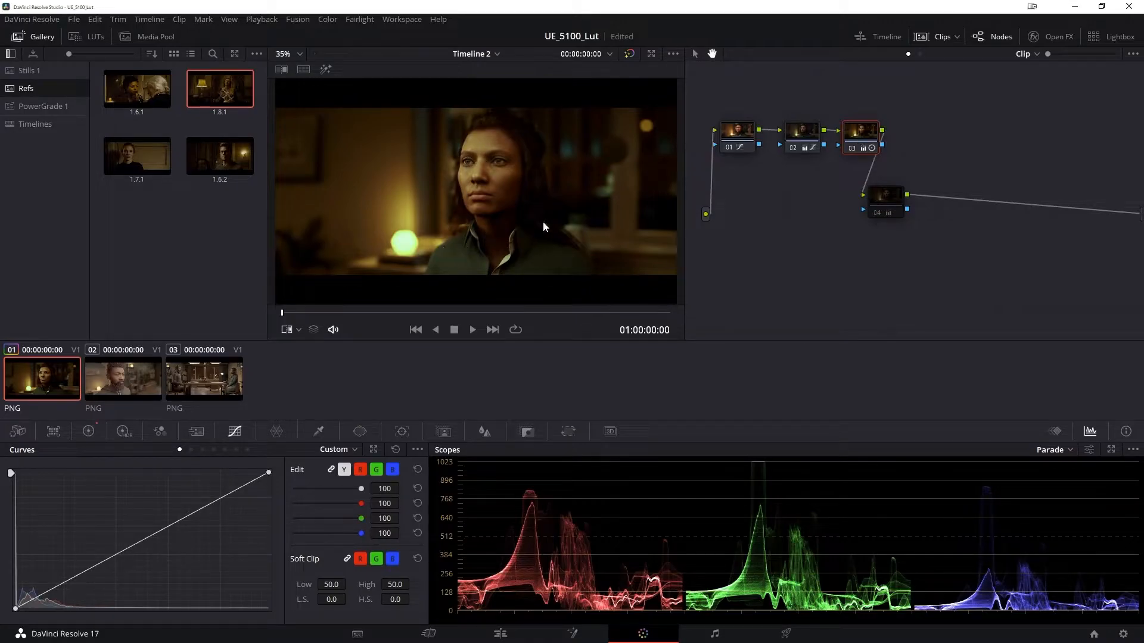
{"action": "left_click_drag", "start_coordinate": [883, 202], "coordinate": [926, 144]}
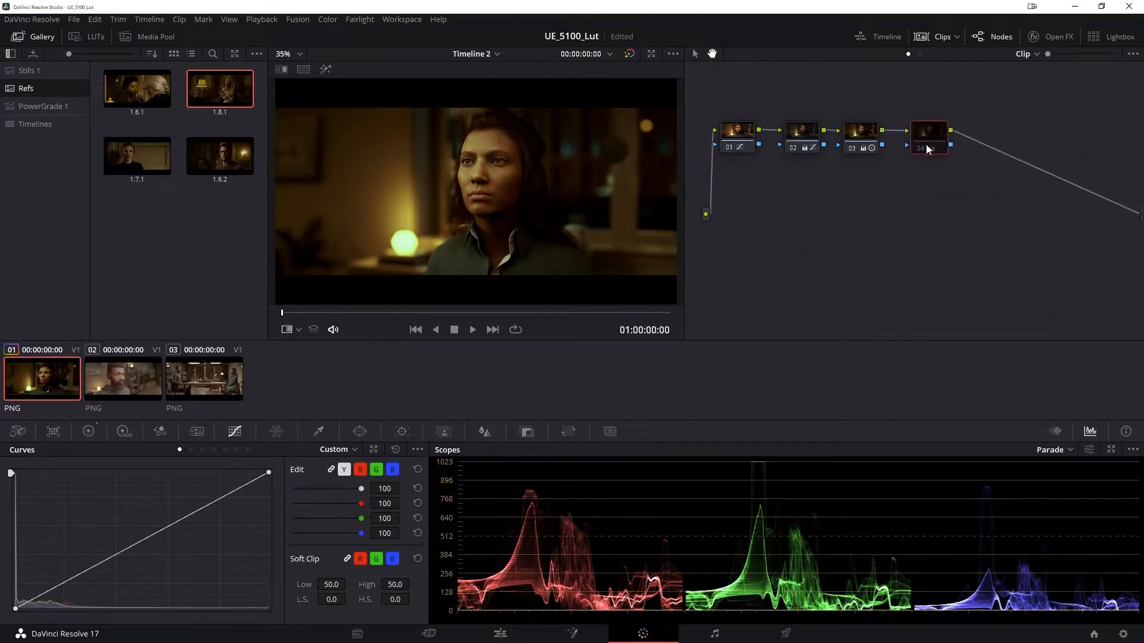
{"action": "key", "text": "ctrl+d"}
{"action": "key", "text": "ctrl+d"}
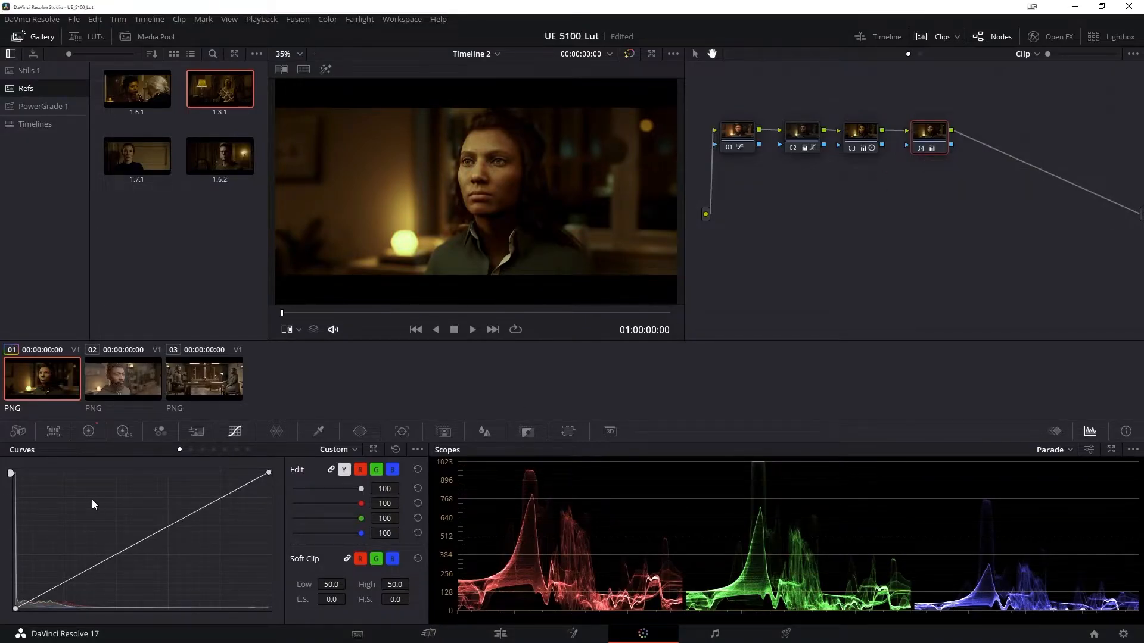
Step: Compare the first clip's complete four-node grade and its parade with reference still 1.8.1
{"action": "left_click_drag", "start_coordinate": [781, 224], "coordinate": [803, 195]}
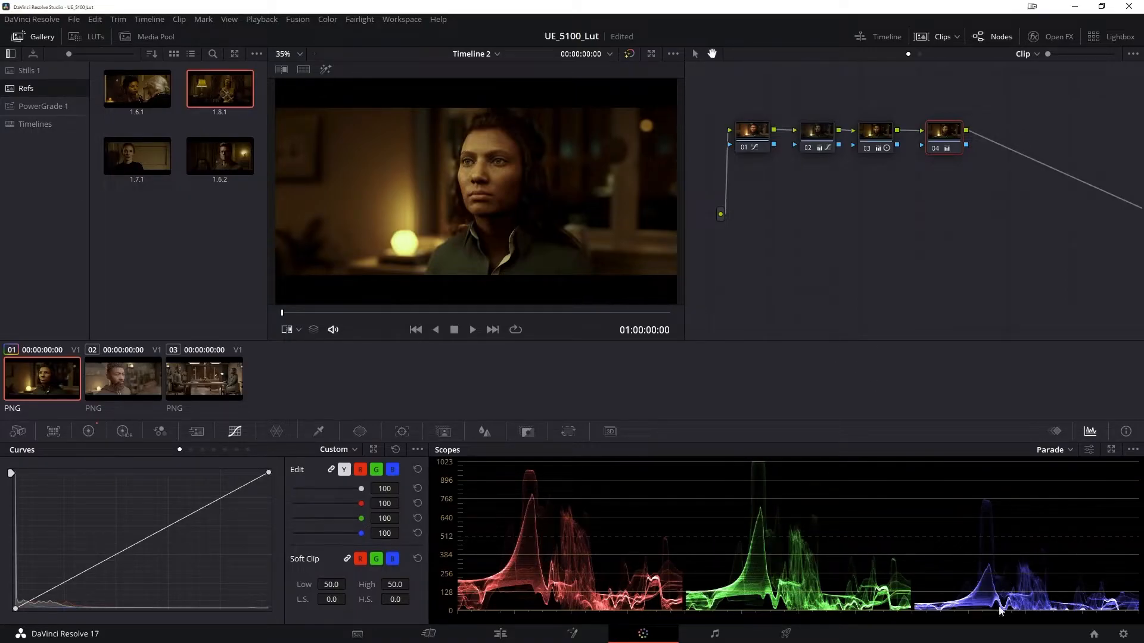
{"action": "key", "text": "ctrl+w"}
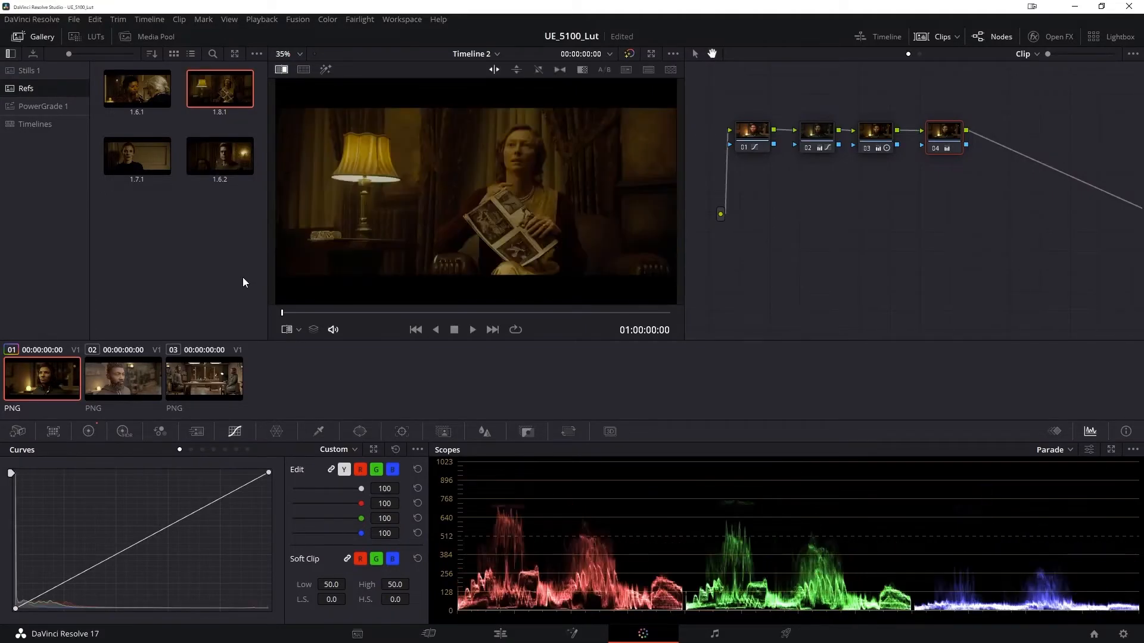
{"action": "key", "text": "ctrl+w"}
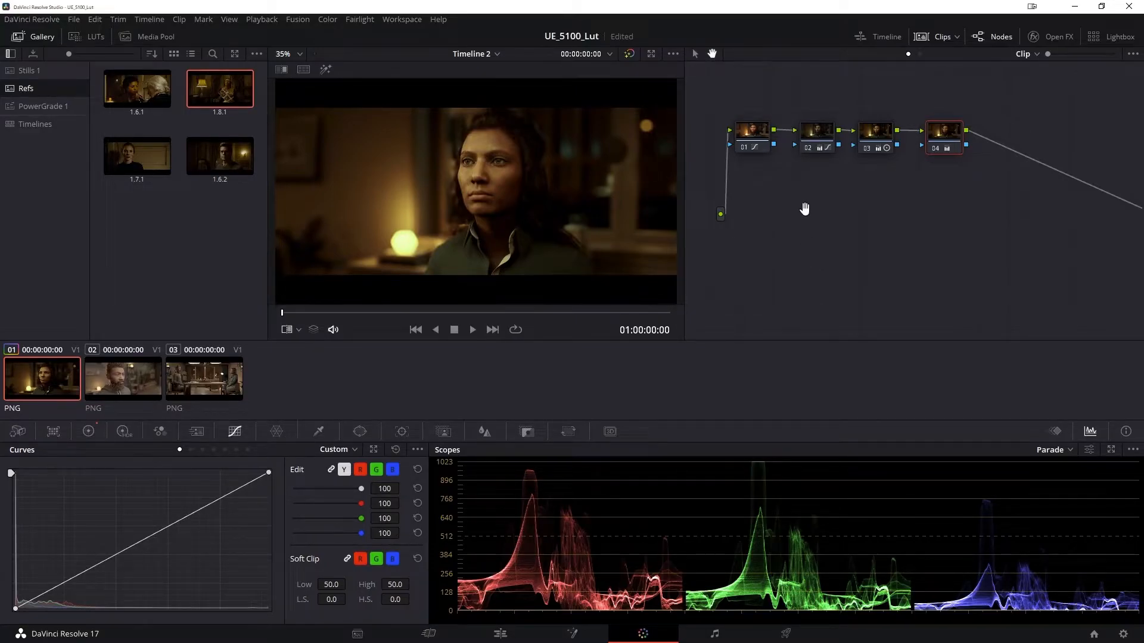
Step: Apply the grade of gallery still 1.1.1 from Stills 1 to the second clip and the same grade to the third clip
{"action": "left_click", "coordinate": [134, 381]}
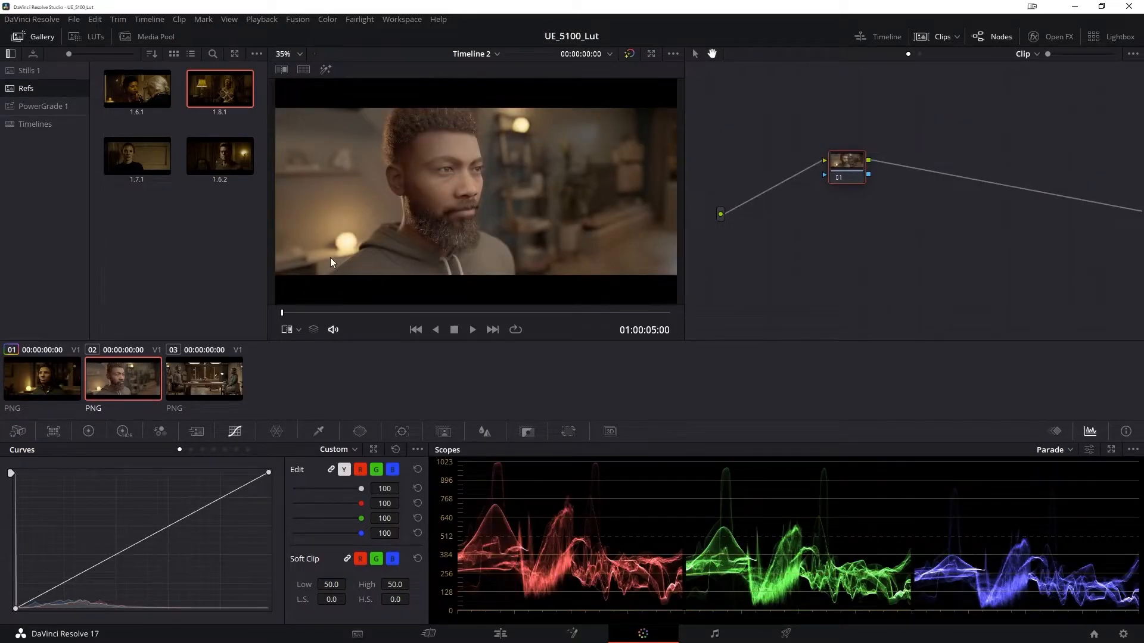
{"action": "left_click", "coordinate": [36, 72]}
{"action": "middle_click", "coordinate": [138, 92]}
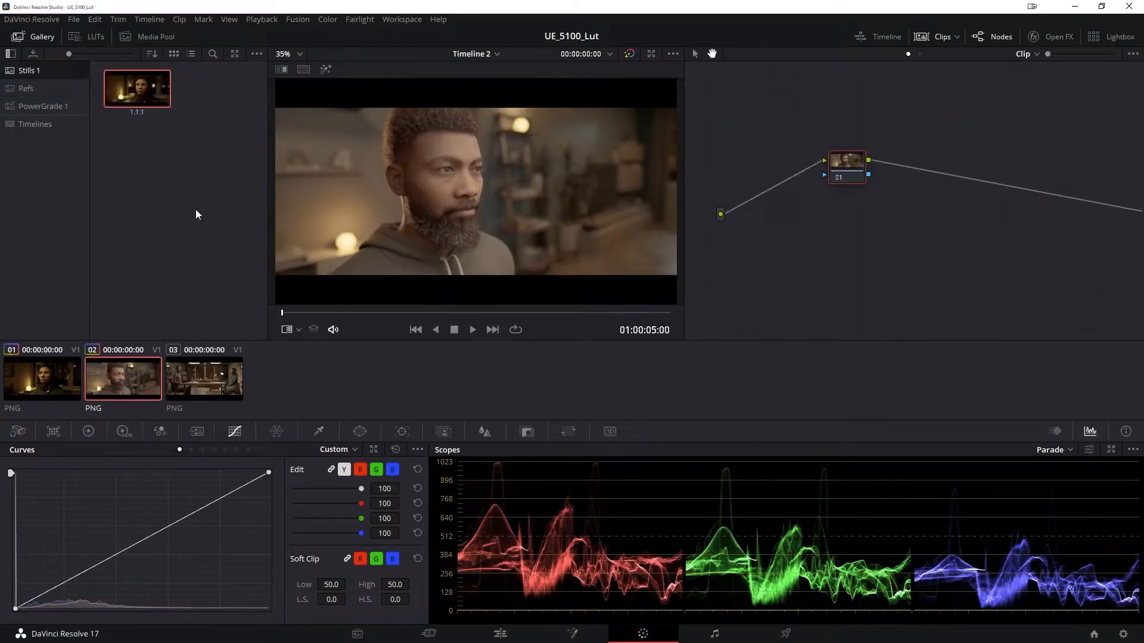
{"action": "left_click", "coordinate": [210, 375]}
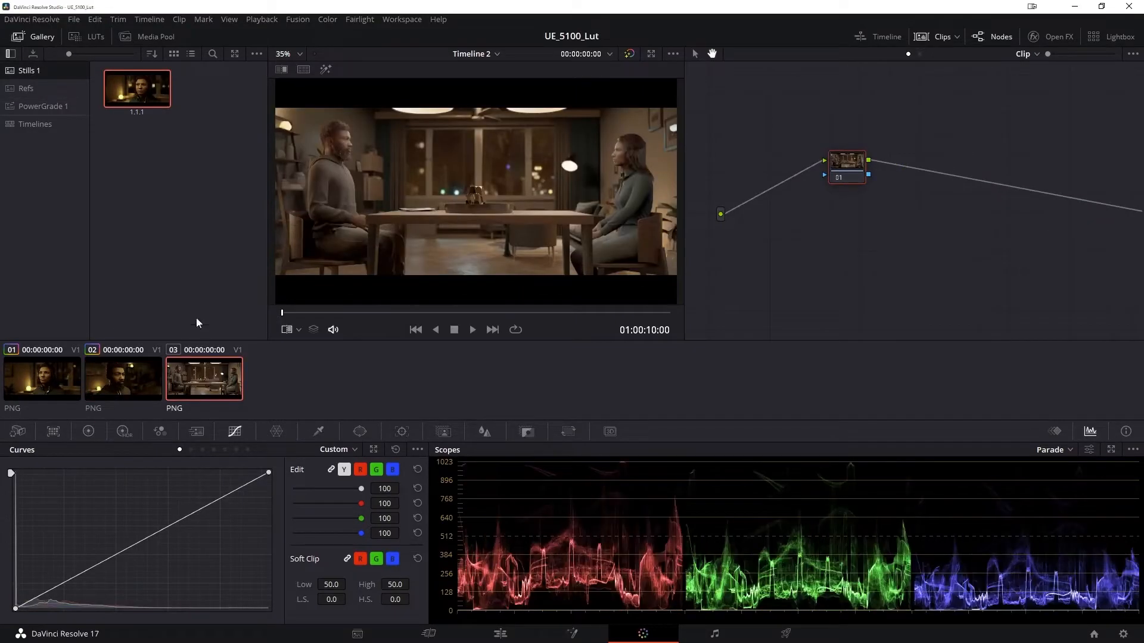
{"action": "key", "text": "="}
Step: Examine the graded second clip in the enlarged viewer and return to the normal layout
{"action": "left_click", "coordinate": [113, 378]}
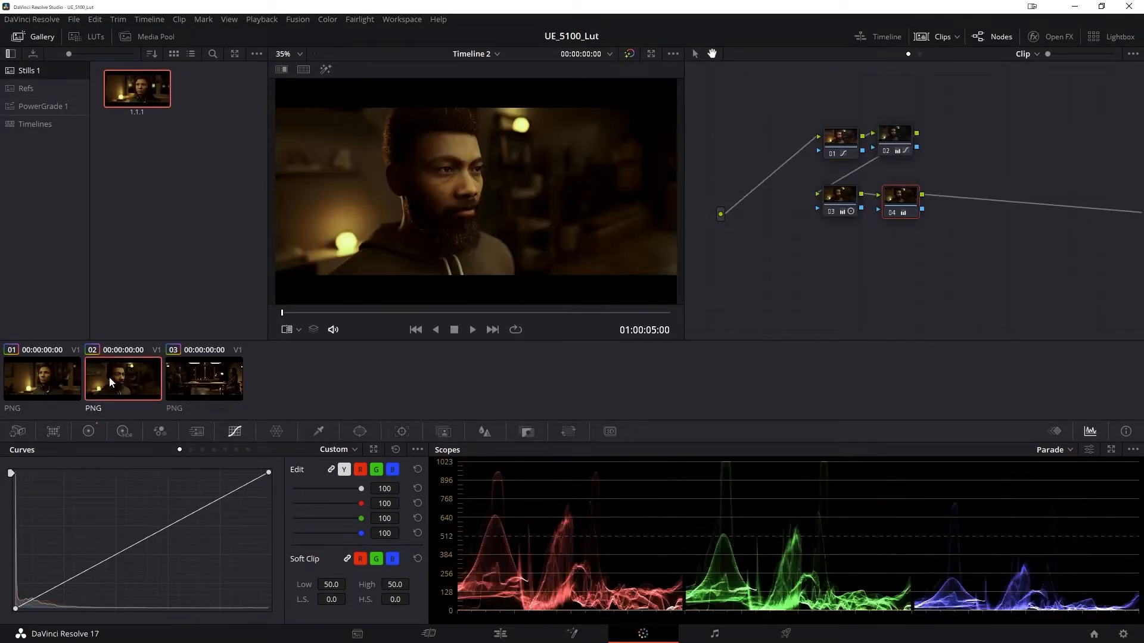
{"action": "key", "text": "alt+f"}
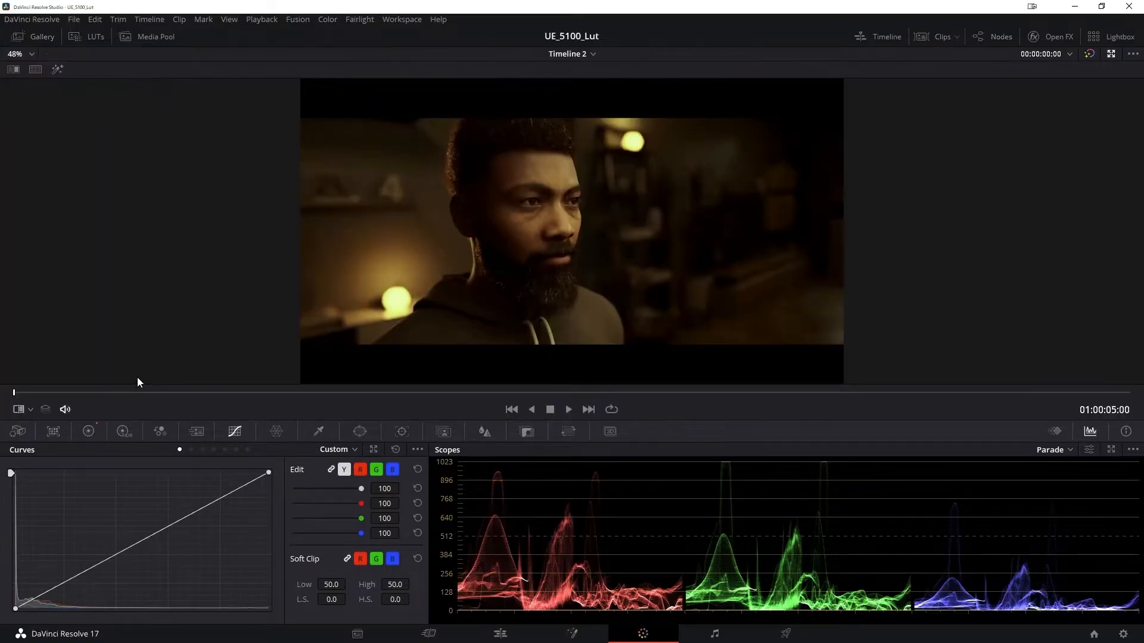
{"action": "key", "text": "shift+f"}
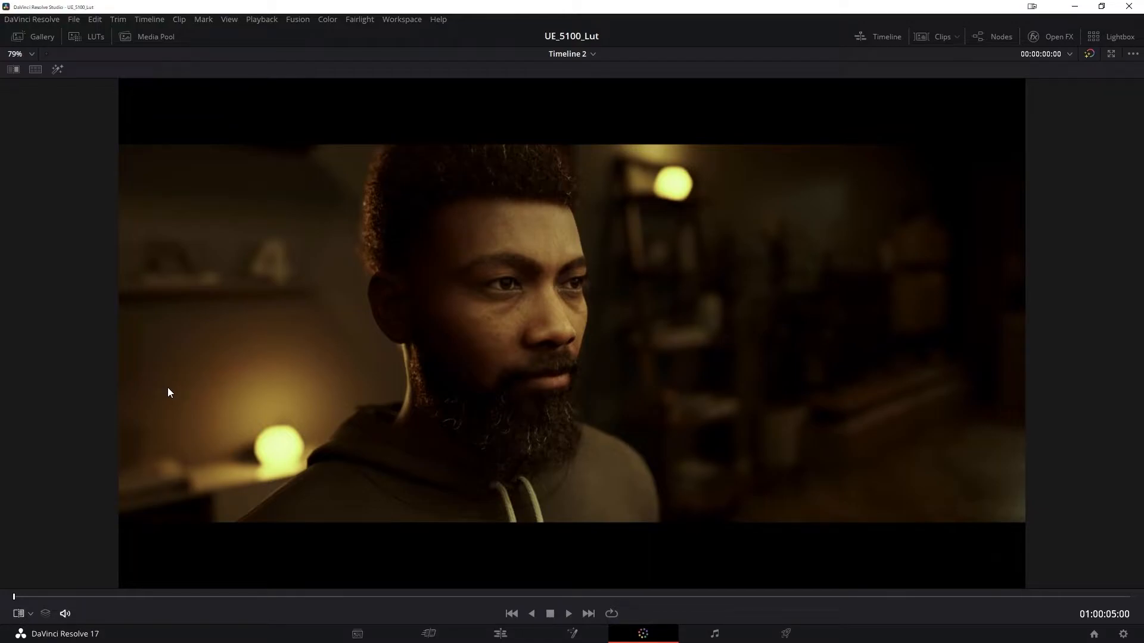
{"action": "key", "text": "alt+f"}
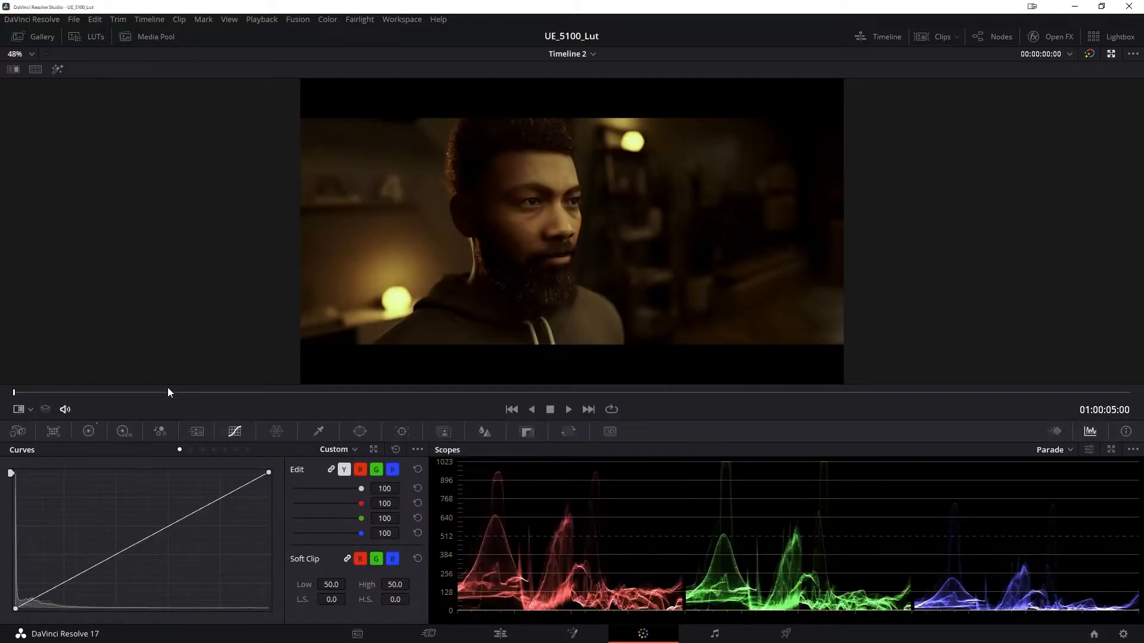
{"action": "key", "text": "alt+f"}
{"action": "key", "text": "alt+f"}
{"action": "key", "text": "alt+f"}
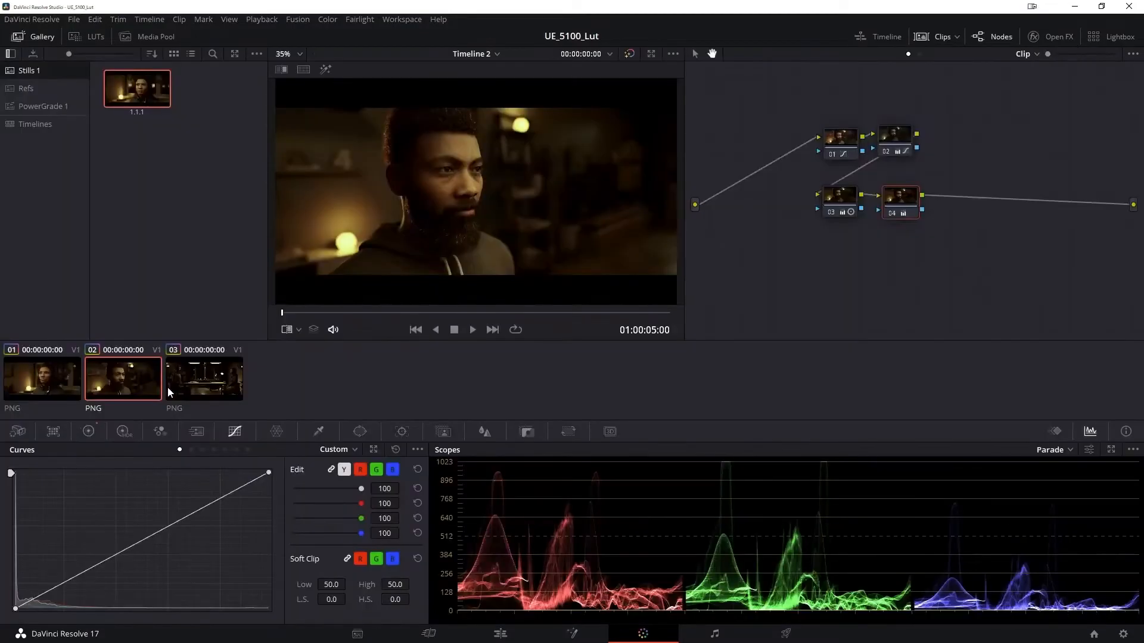
{"action": "key", "text": "alt+f"}
Step: Examine the graded third clip, the wide table shot, in the enlarged viewer and restore the normal layout
{"action": "left_click", "coordinate": [227, 377]}
{"action": "key", "text": "alt+f"}
{"action": "key", "text": "shift+f"}
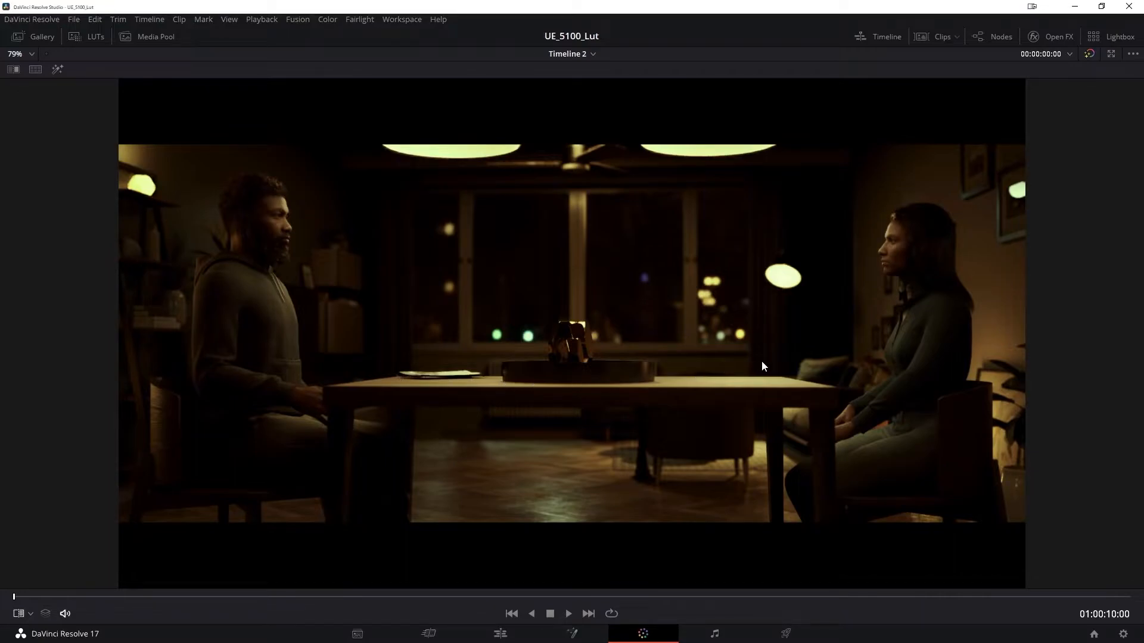
{"action": "key", "text": "alt+f"}
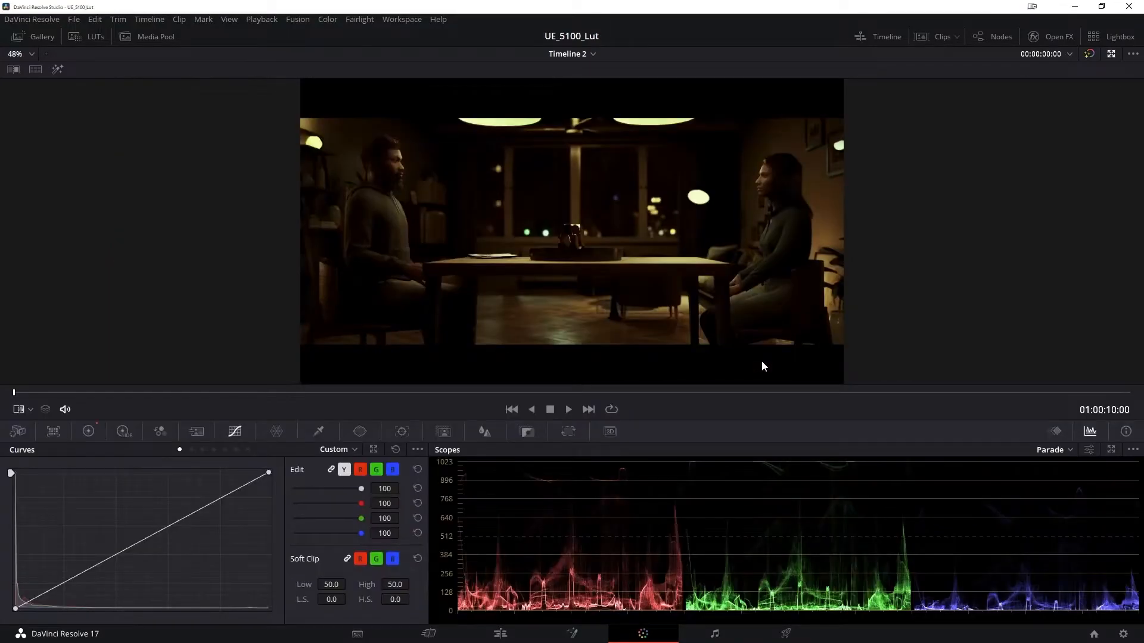
{"action": "key", "text": "shift+f"}
{"action": "key", "text": "shift+f"}
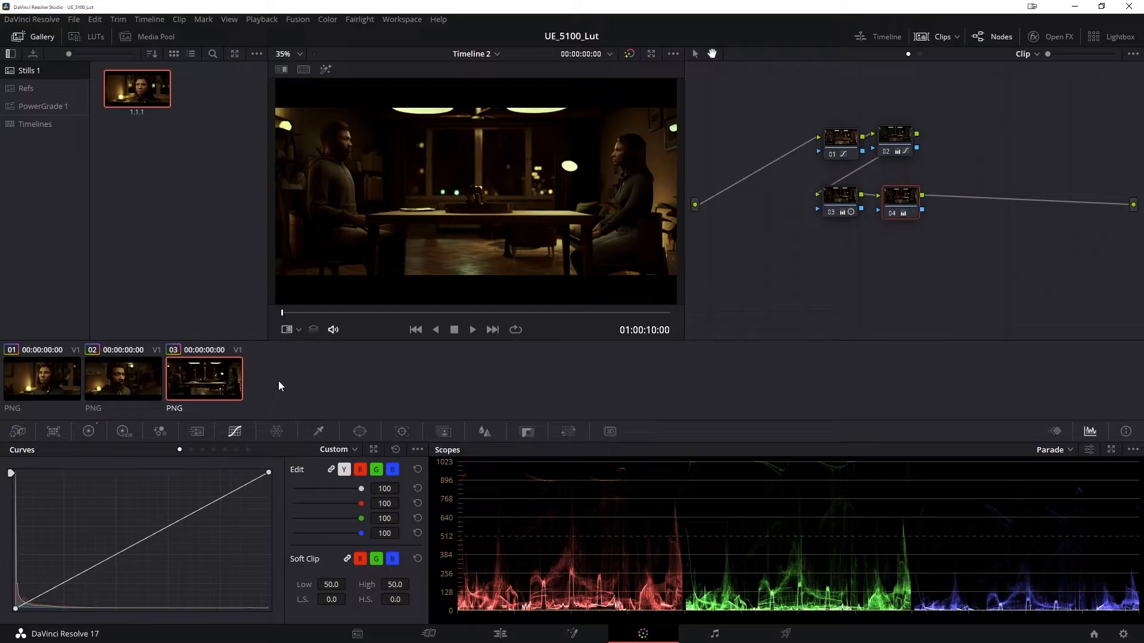
Step: Generate a 33 Point Cube LUT from the first clip's grade and save it to the Desktop as BB_Ue4_Lut_v1
{"action": "left_click", "coordinate": [42, 379]}
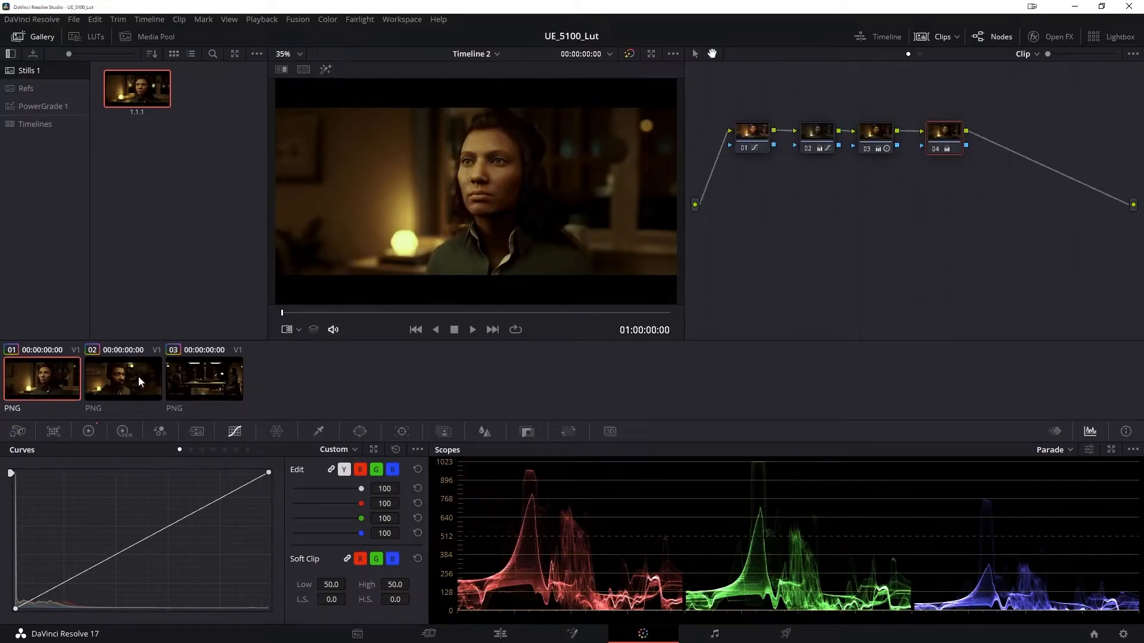
{"action": "right_click", "coordinate": [45, 380]}
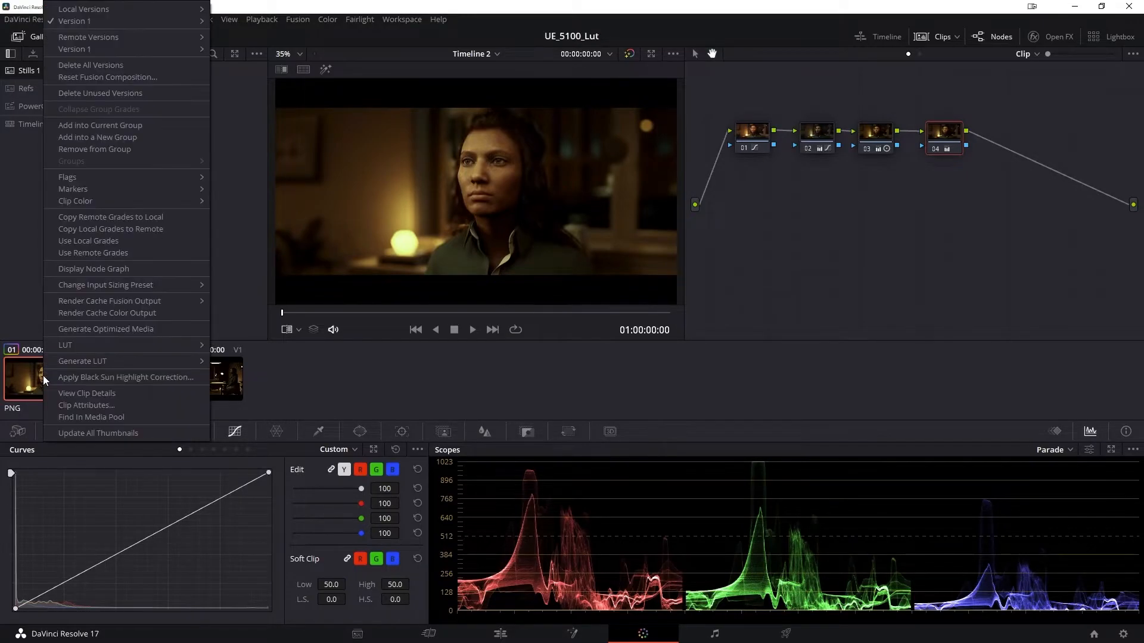
{"action": "mouse_move", "coordinate": [70, 368]}
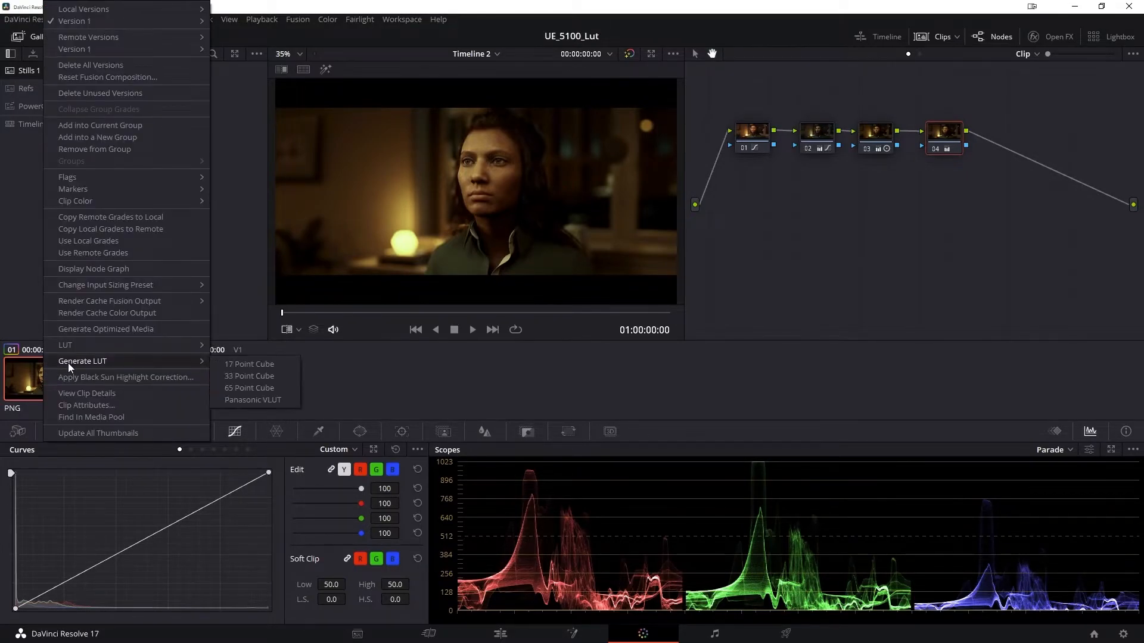
{"action": "left_click", "coordinate": [257, 377]}
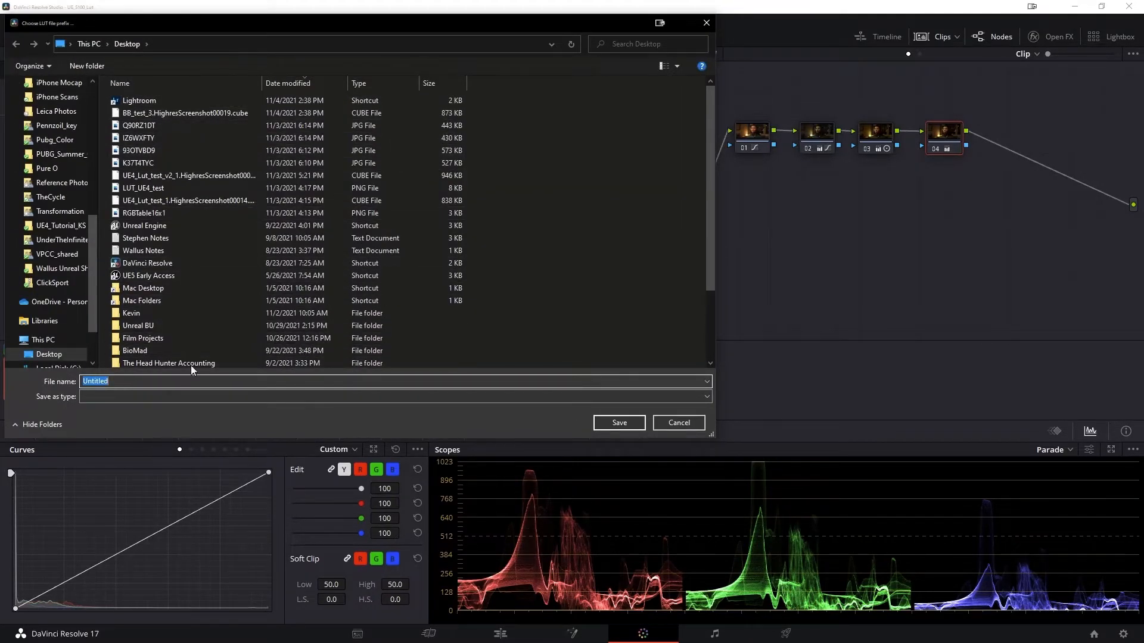
{"action": "scroll", "coordinate": [92, 138], "scroll_direction": "up", "scroll_amount": 10}
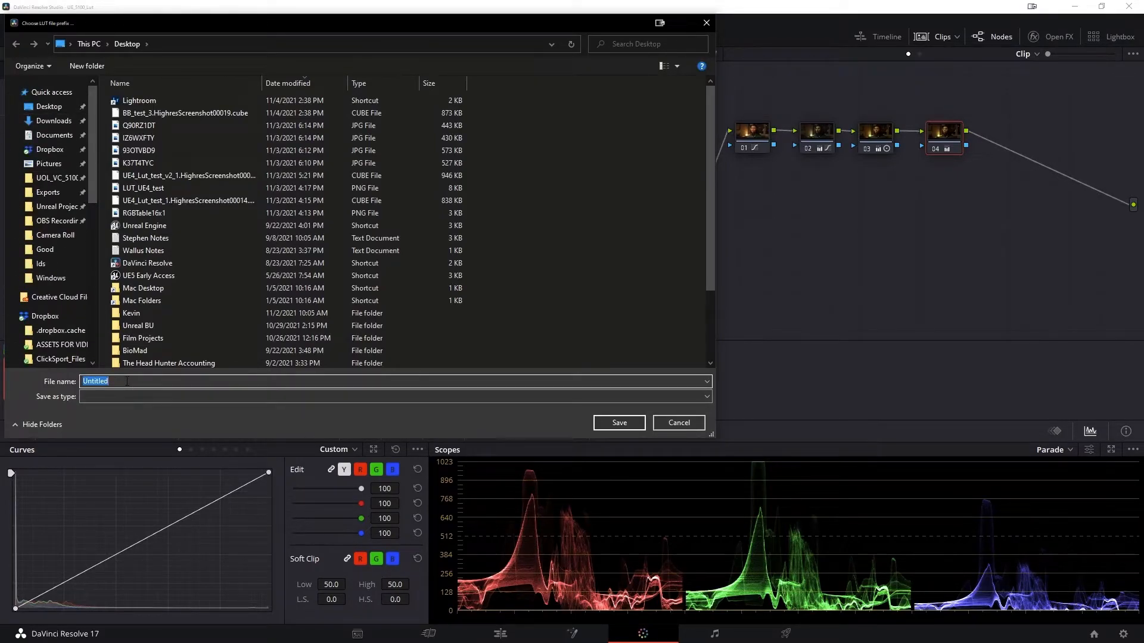
{"action": "type", "text": "BB"}
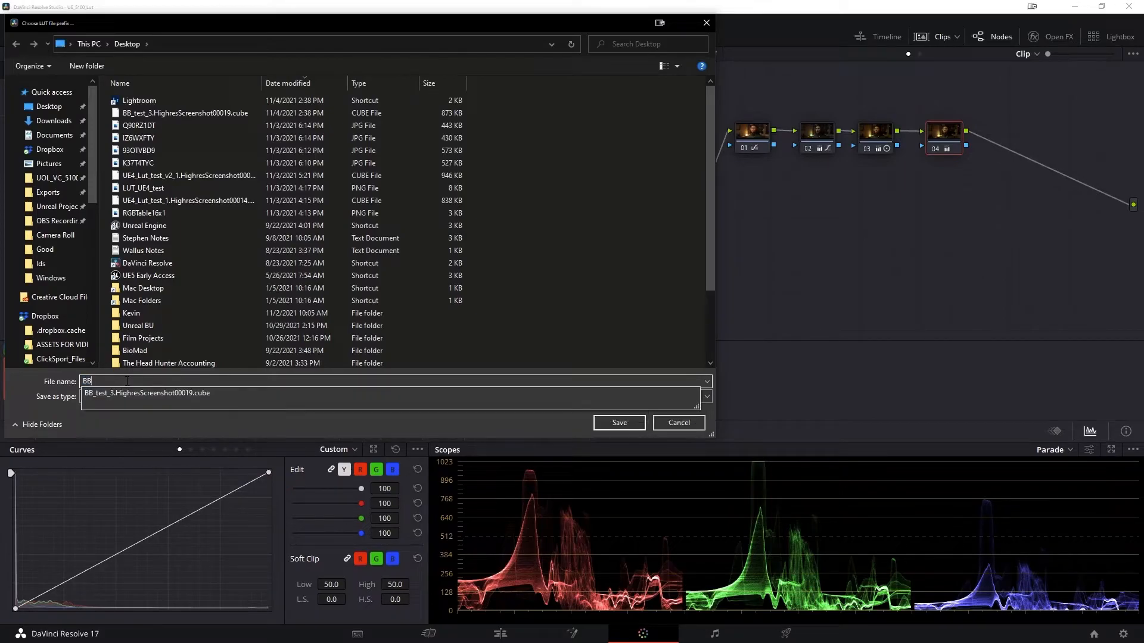
{"action": "type", "text": "_Ue4_Lut"}
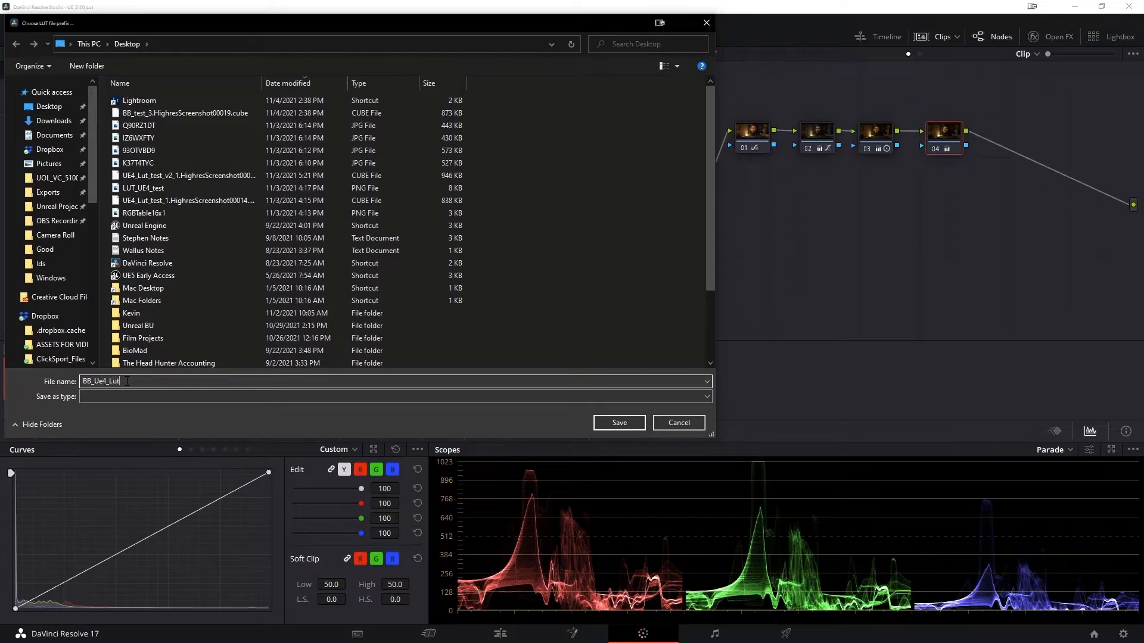
{"action": "type", "text": "_v1"}
{"action": "left_click", "coordinate": [632, 423]}
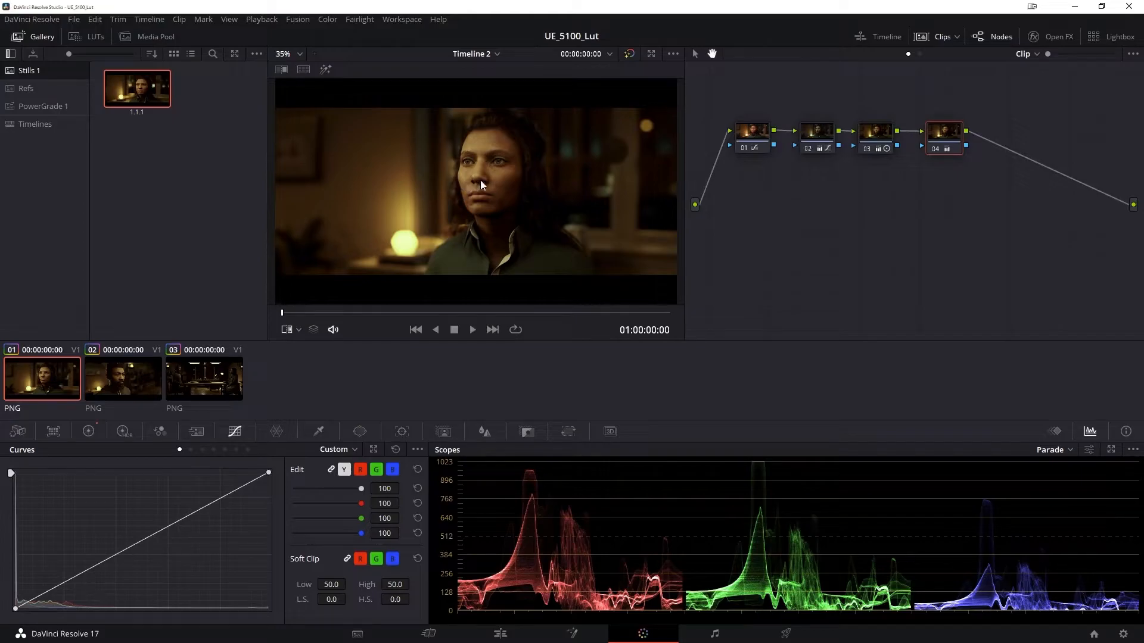
Step: Switch to Photoshop and bring up the neutral LUT image RGBTable16x1.png
{"action": "key", "text": "alt+Tab"}
{"action": "key", "text": "Tab"}
{"action": "key", "text": "Tab"}
{"action": "key", "text": "Tab"}
{"action": "key", "text": "Tab"}
{"action": "key", "text": "Tab"}
{"action": "key", "text": "Tab"}
{"action": "key", "text": "Tab"}
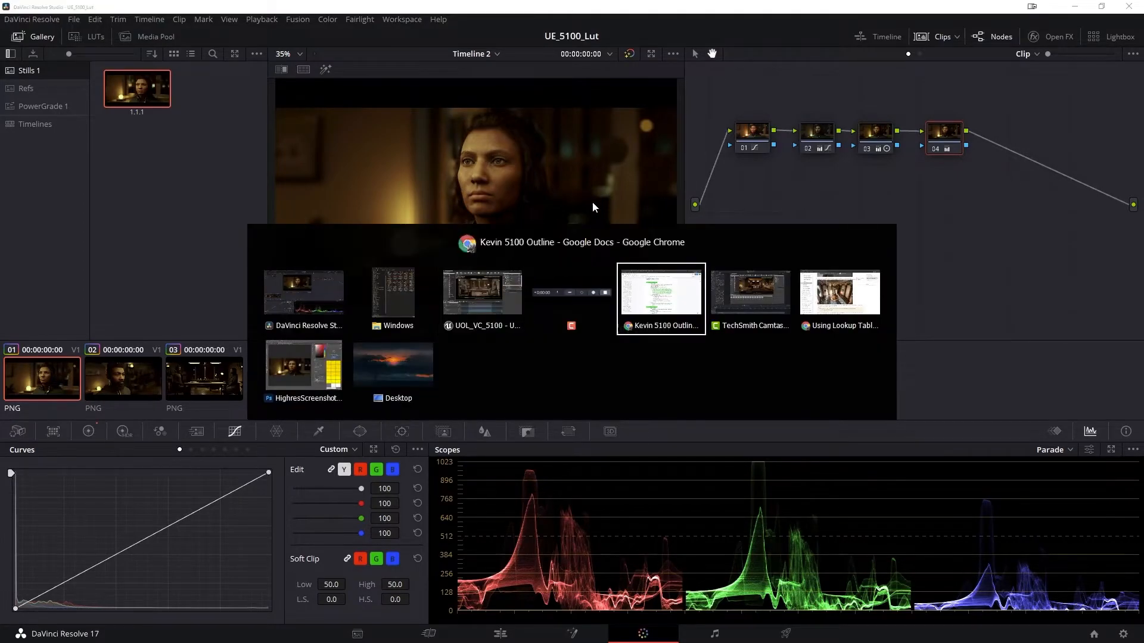
{"action": "key", "text": "Tab"}
{"action": "key", "text": "Tab"}
{"action": "key", "text": "Tab"}
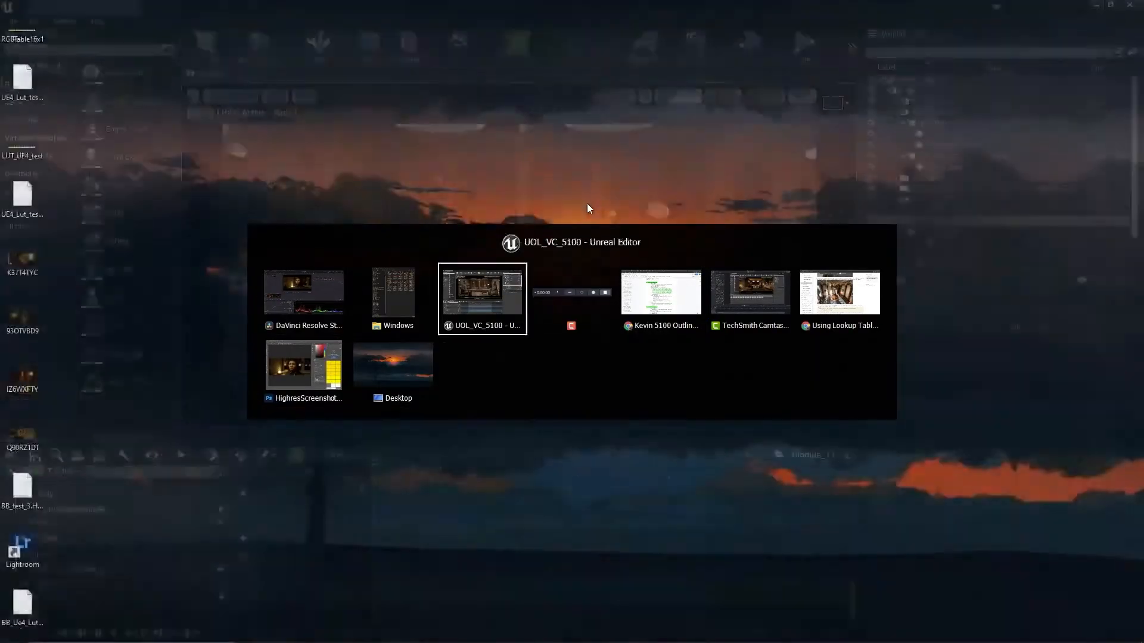
{"action": "left_click", "coordinate": [313, 373]}
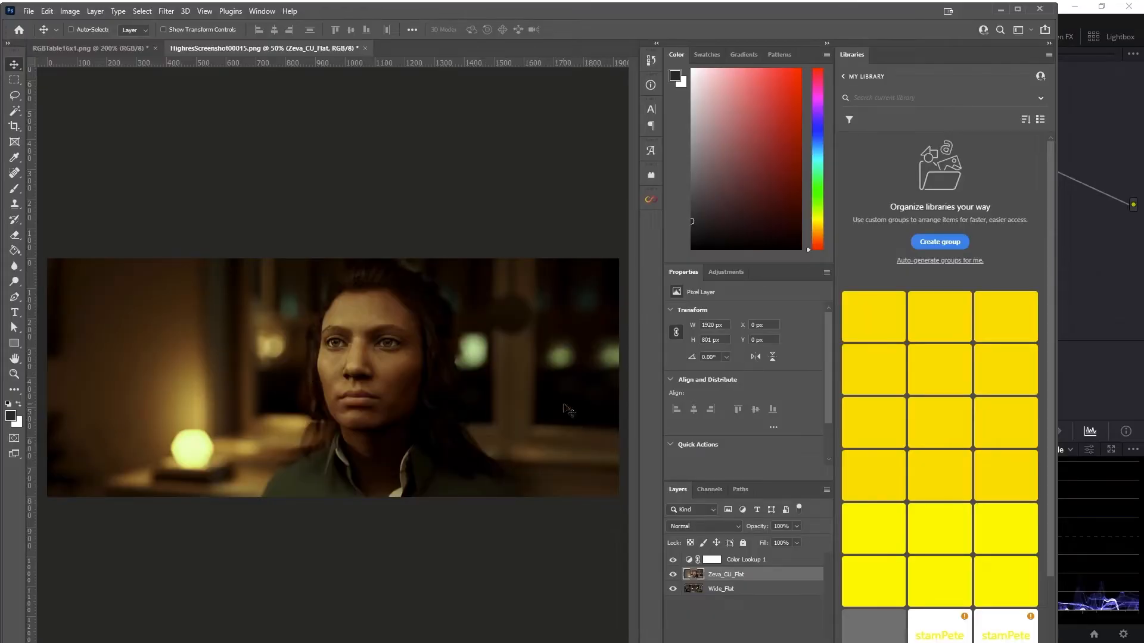
{"action": "left_click", "coordinate": [108, 53]}
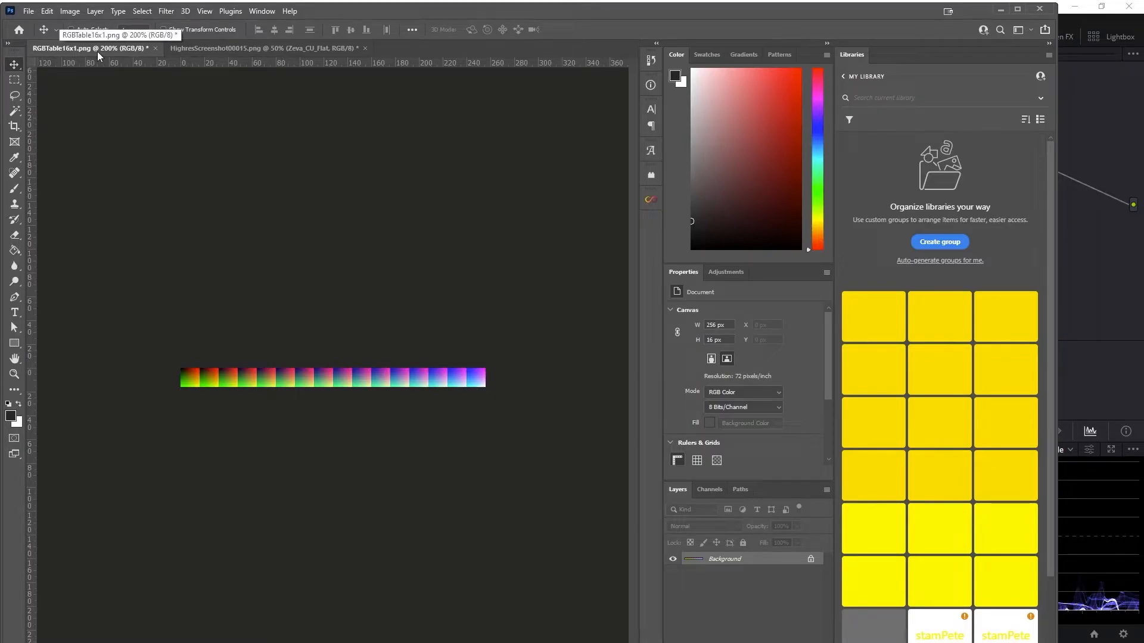
Step: Review step 5 and the LUT Texture Example link in Unreal's Using Lookup Tables documentation in Chrome, and return to Photoshop
{"action": "key", "text": "alt+Tab"}
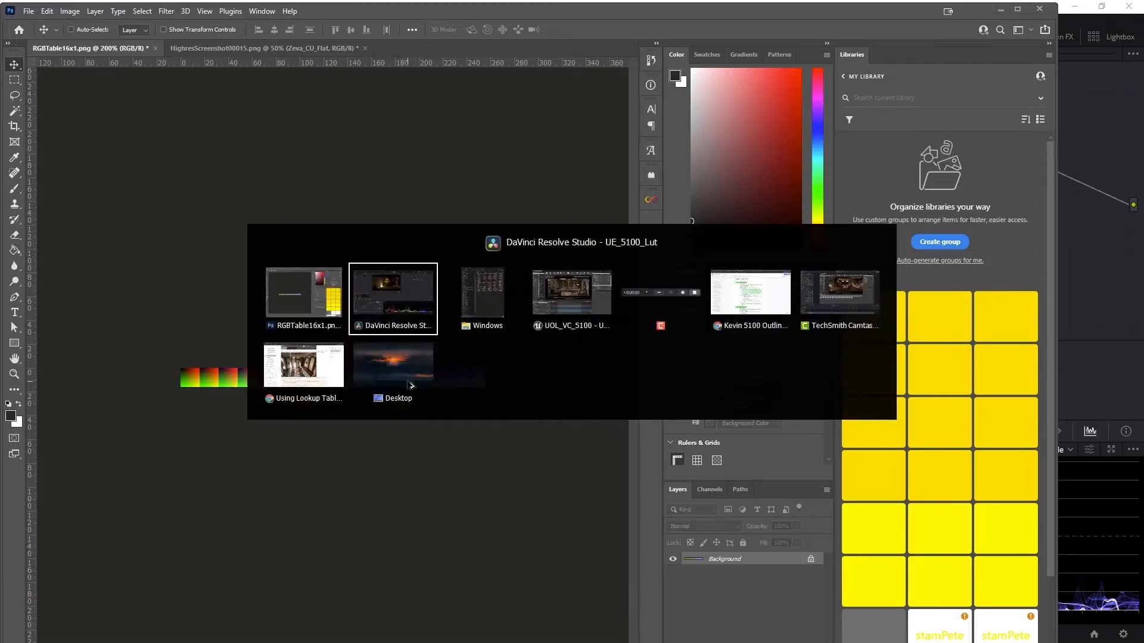
{"action": "left_click", "coordinate": [313, 380]}
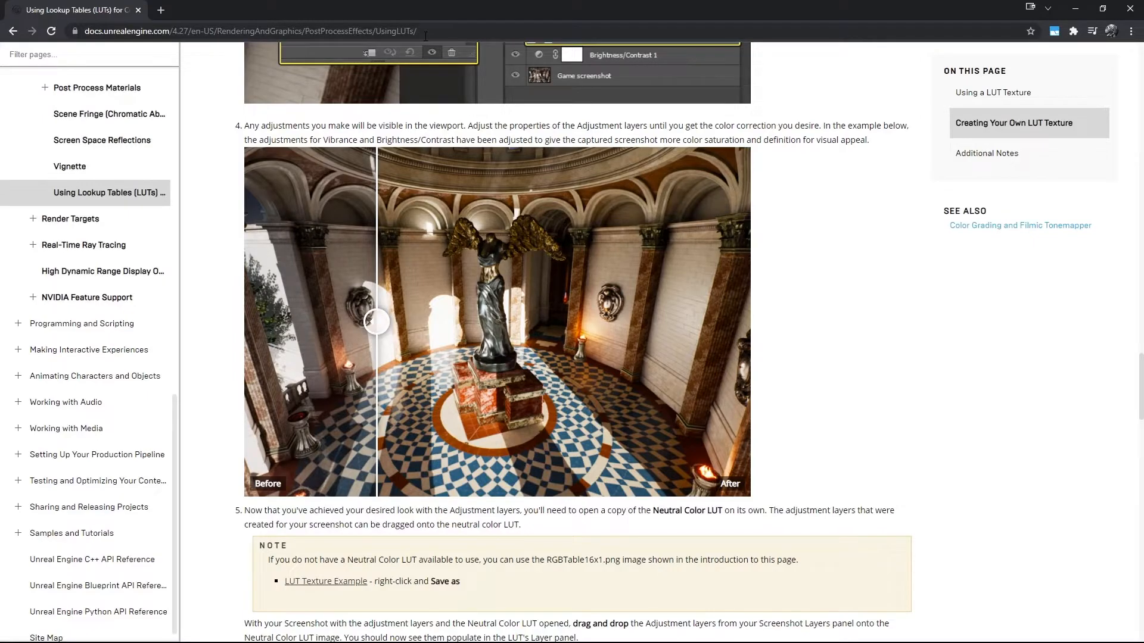
{"action": "scroll", "coordinate": [478, 169], "scroll_direction": "down", "scroll_amount": 3}
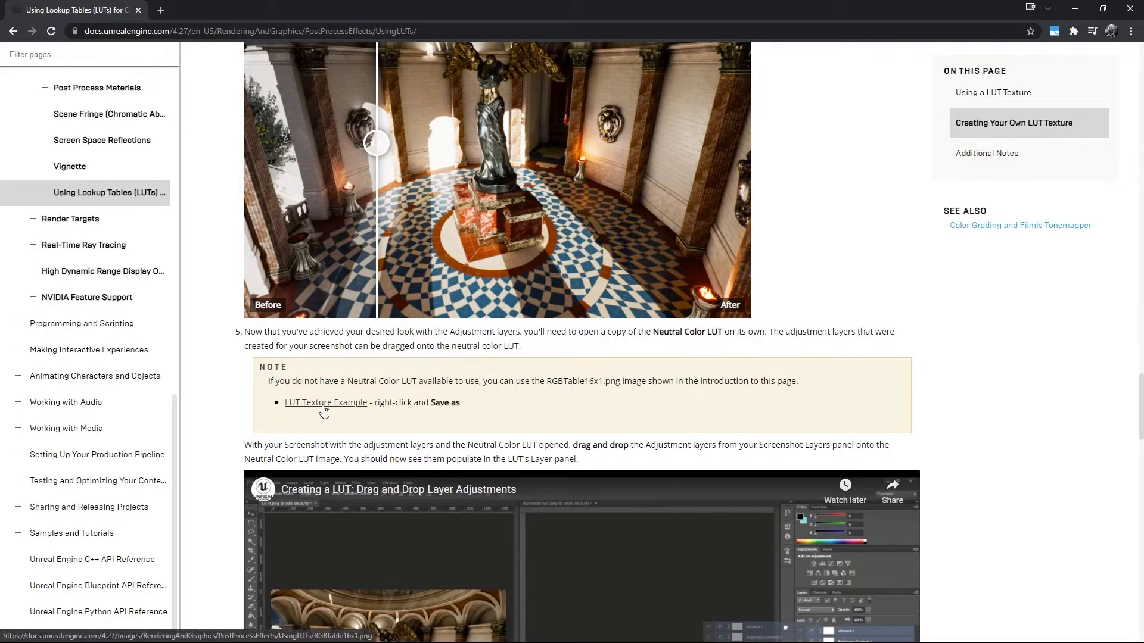
{"action": "scroll", "coordinate": [335, 385], "scroll_direction": "down", "scroll_amount": 1}
{"action": "scroll", "coordinate": [334, 382], "scroll_direction": "down", "scroll_amount": 3}
{"action": "scroll", "coordinate": [282, 256], "scroll_direction": "down", "scroll_amount": 1}
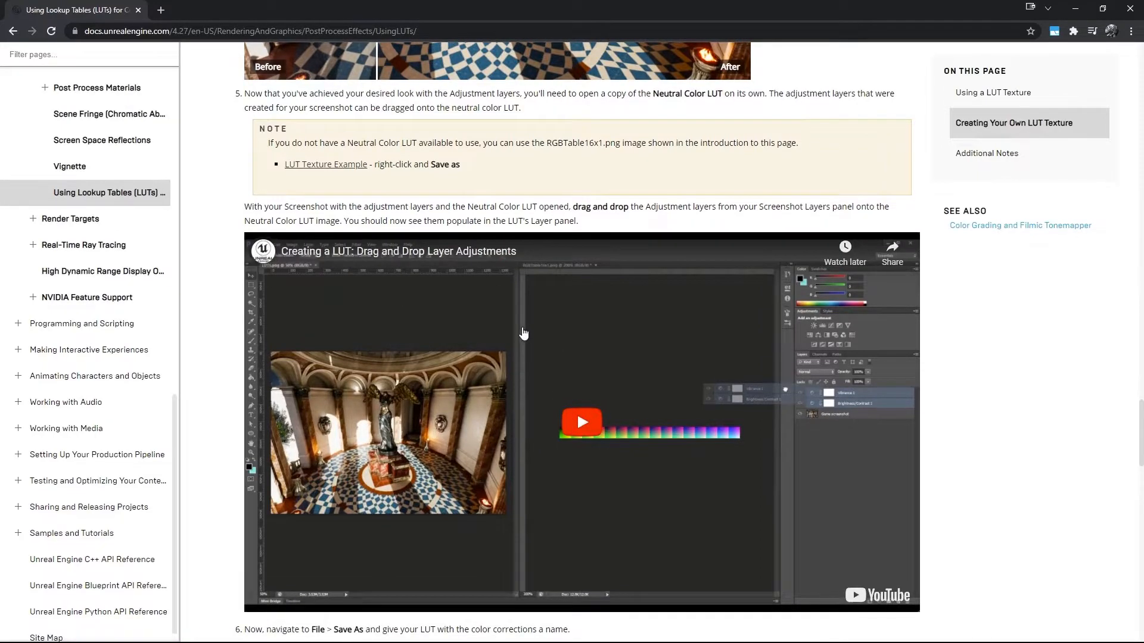
{"action": "scroll", "coordinate": [466, 316], "scroll_direction": "up", "scroll_amount": 2}
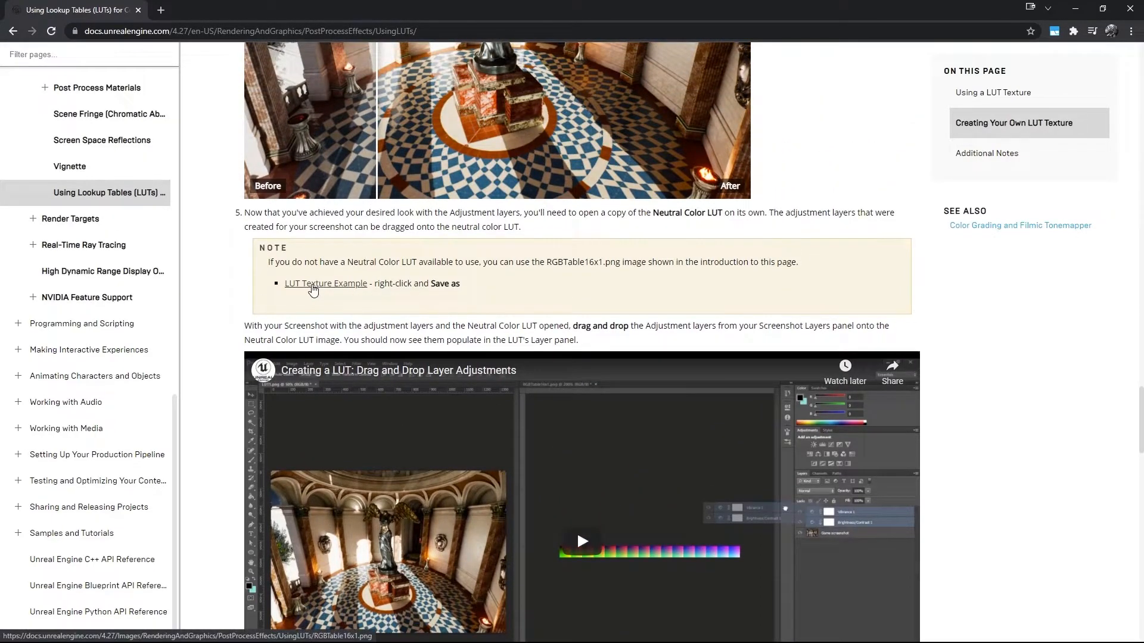
{"action": "right_click", "coordinate": [313, 288]}
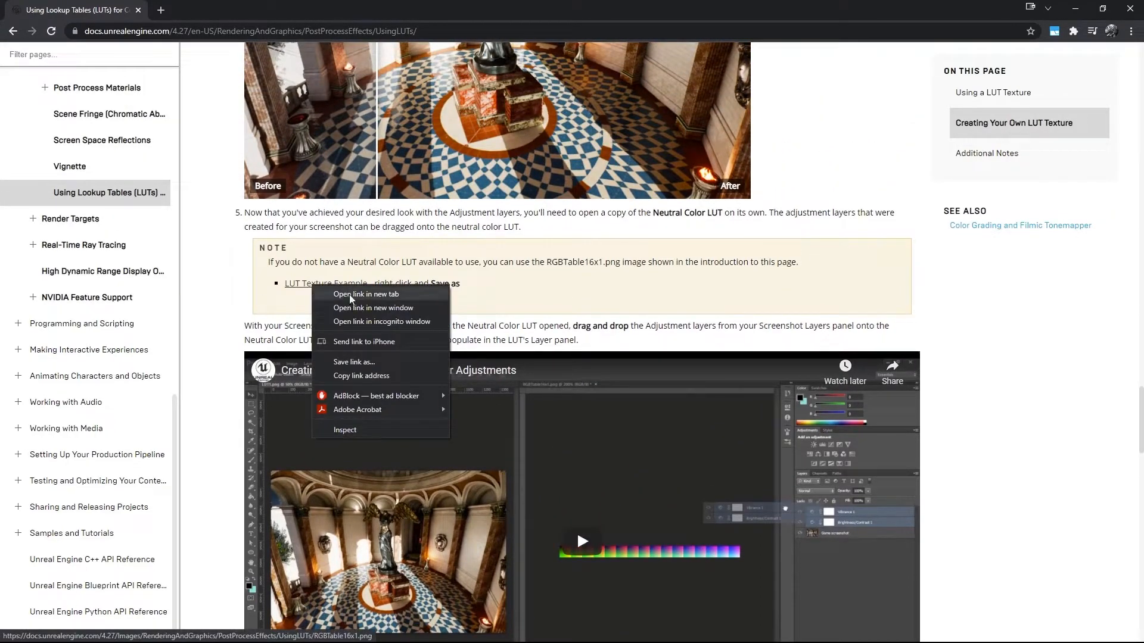
{"action": "left_click", "coordinate": [536, 300]}
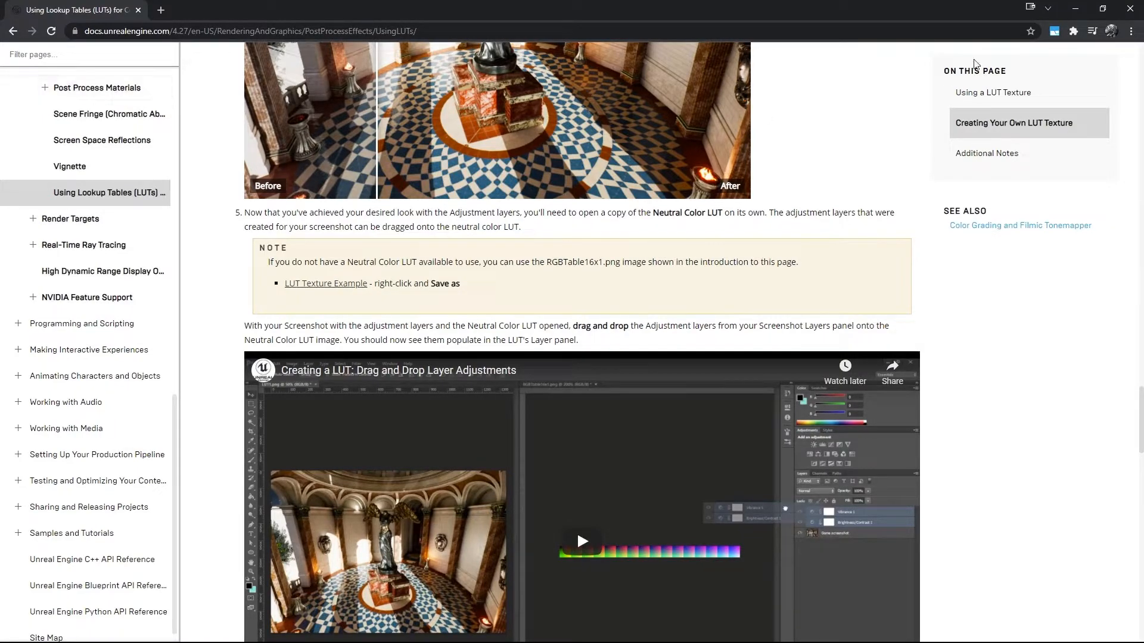
{"action": "left_click", "coordinate": [1076, 9]}
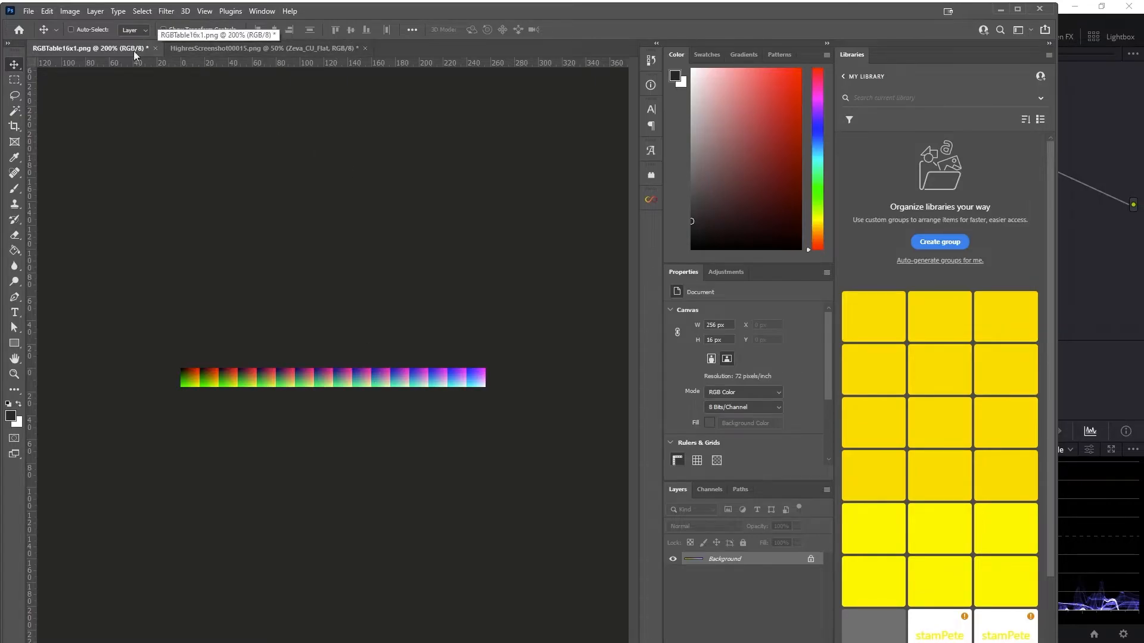
Step: Delete the existing Color Lookup 1 adjustment layer from HighresScreenshot00015.png
{"action": "left_click", "coordinate": [229, 49]}
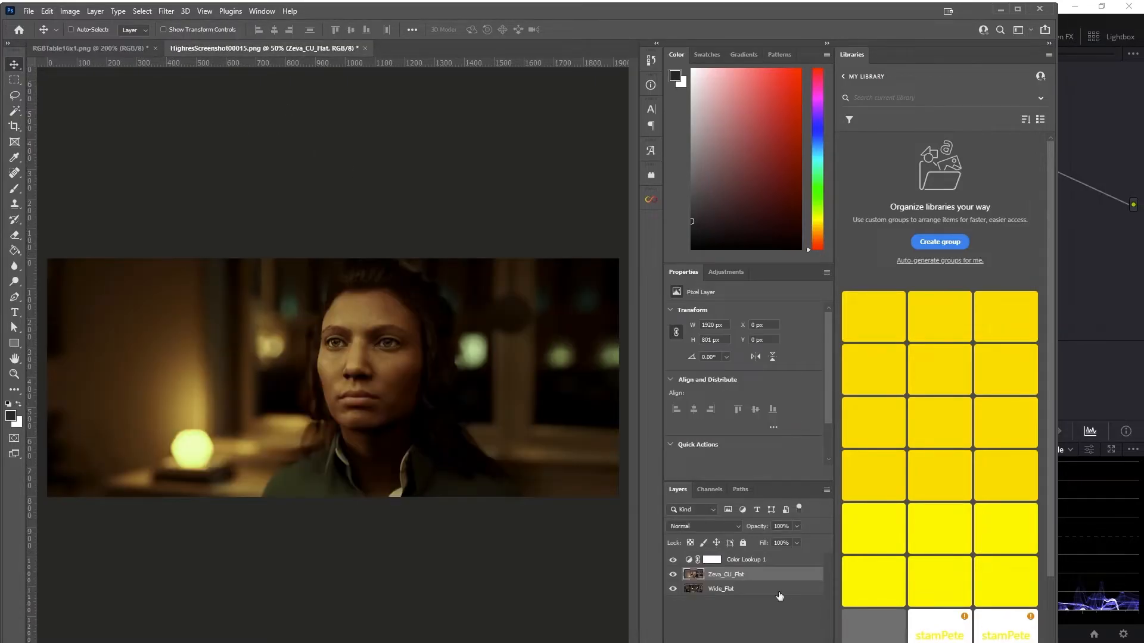
{"action": "left_click", "coordinate": [672, 574]}
{"action": "left_click", "coordinate": [673, 574]}
{"action": "left_click", "coordinate": [672, 560]}
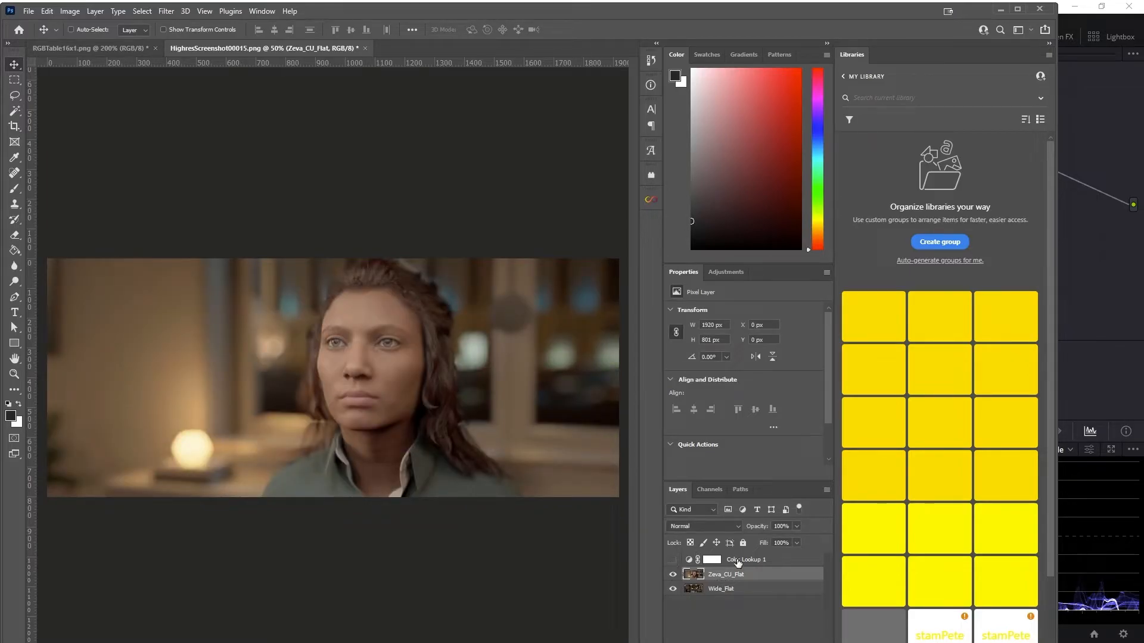
{"action": "left_click", "coordinate": [815, 563]}
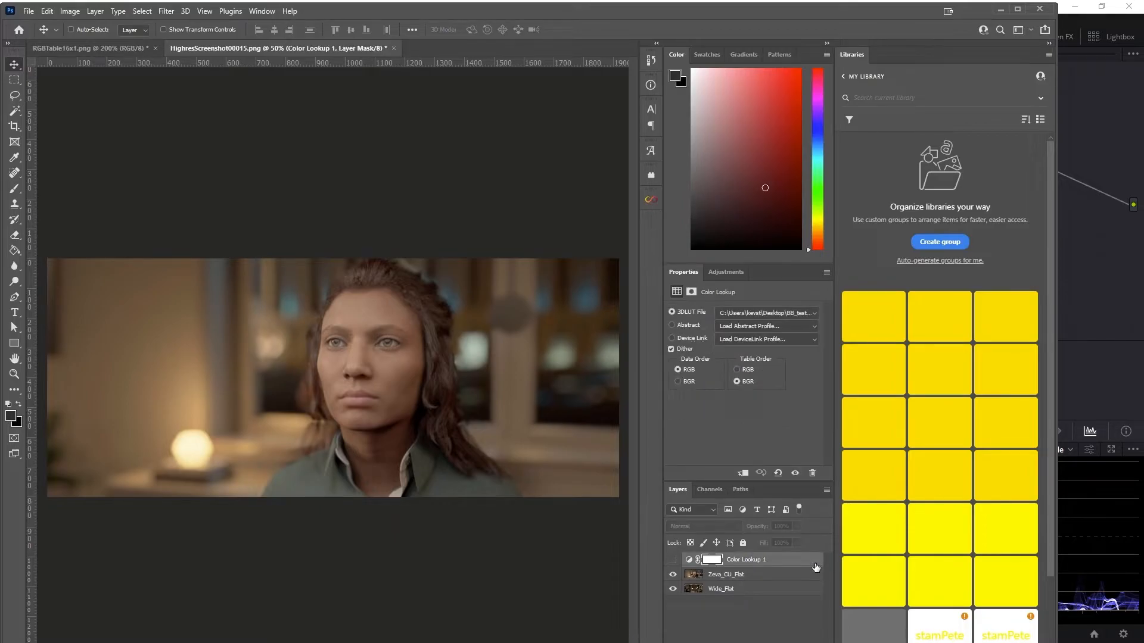
{"action": "key", "text": "Delete"}
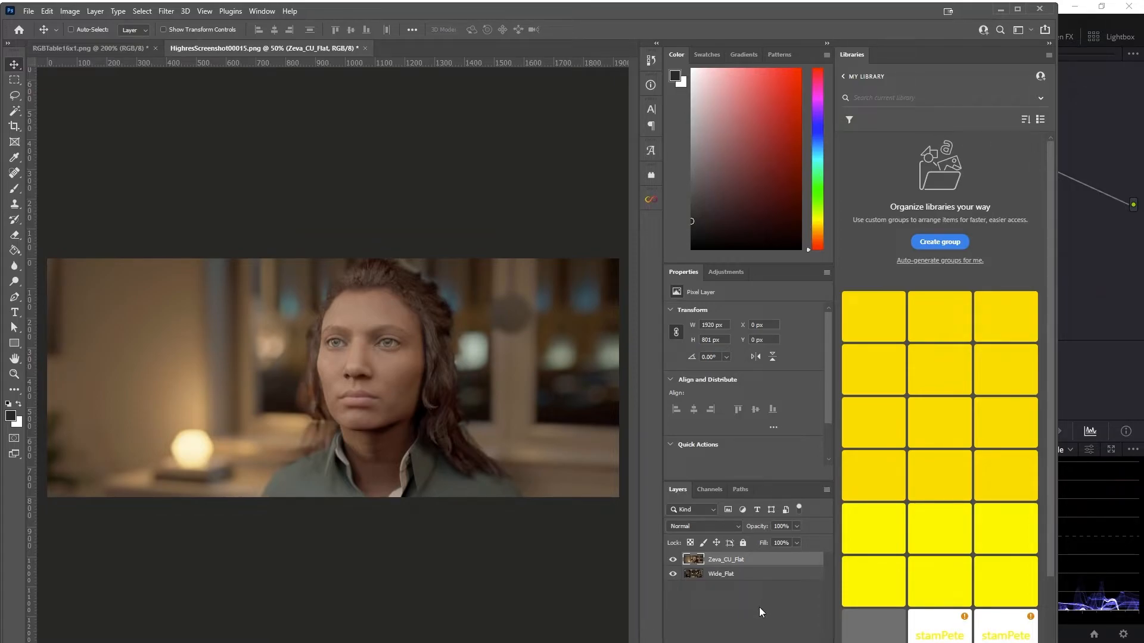
Step: Add a Color Lookup adjustment layer named BB_UE4_LUT_v1 above the close-up layer
{"action": "left_click", "coordinate": [93, 12]}
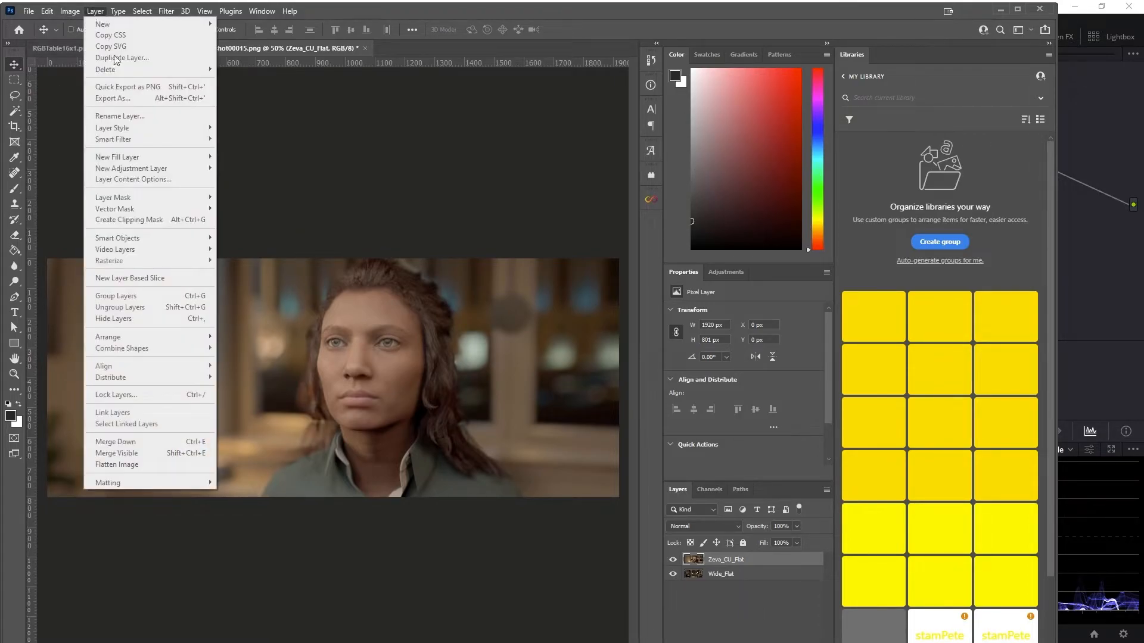
{"action": "mouse_move", "coordinate": [172, 170]}
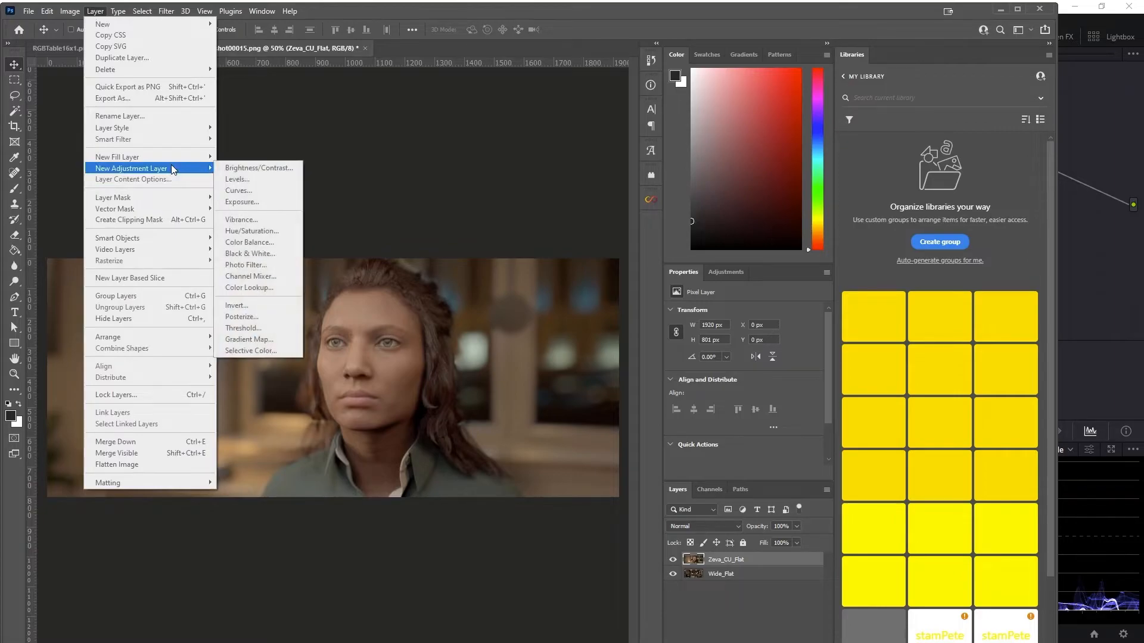
{"action": "left_click", "coordinate": [254, 288]}
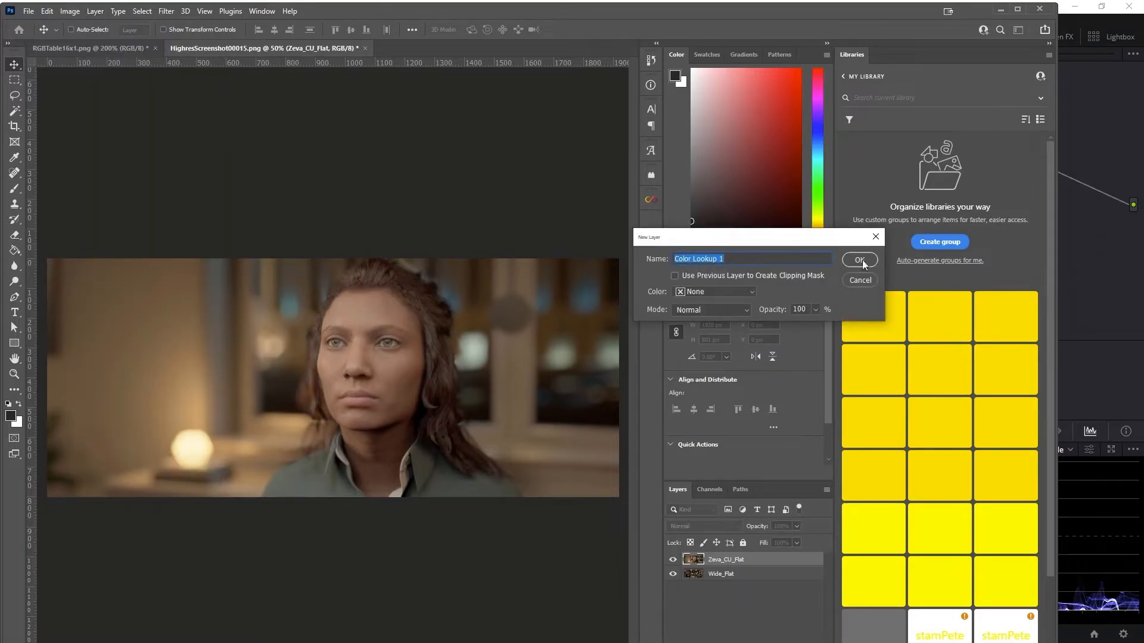
{"action": "type", "text": "BB_UE4_LUT_v1"}
{"action": "key", "text": "Return"}
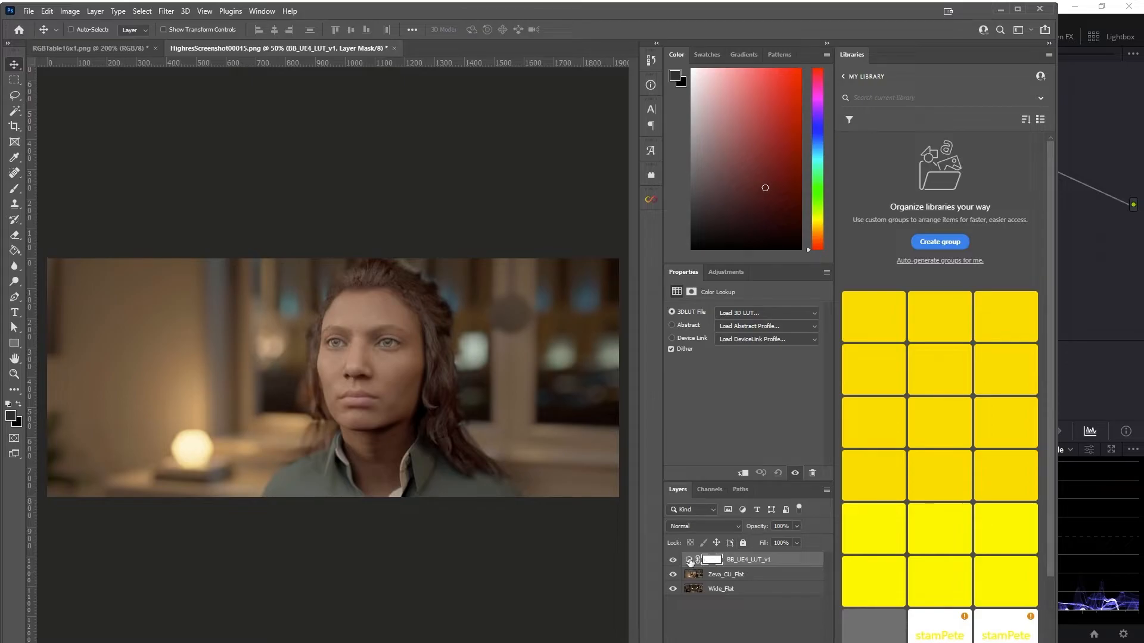
Step: Load BB_Ue4_Lut_v1_1.HighresScreenshot00022.cube from the Desktop as the adjustment layer's 3D LUT
{"action": "left_click", "coordinate": [745, 316]}
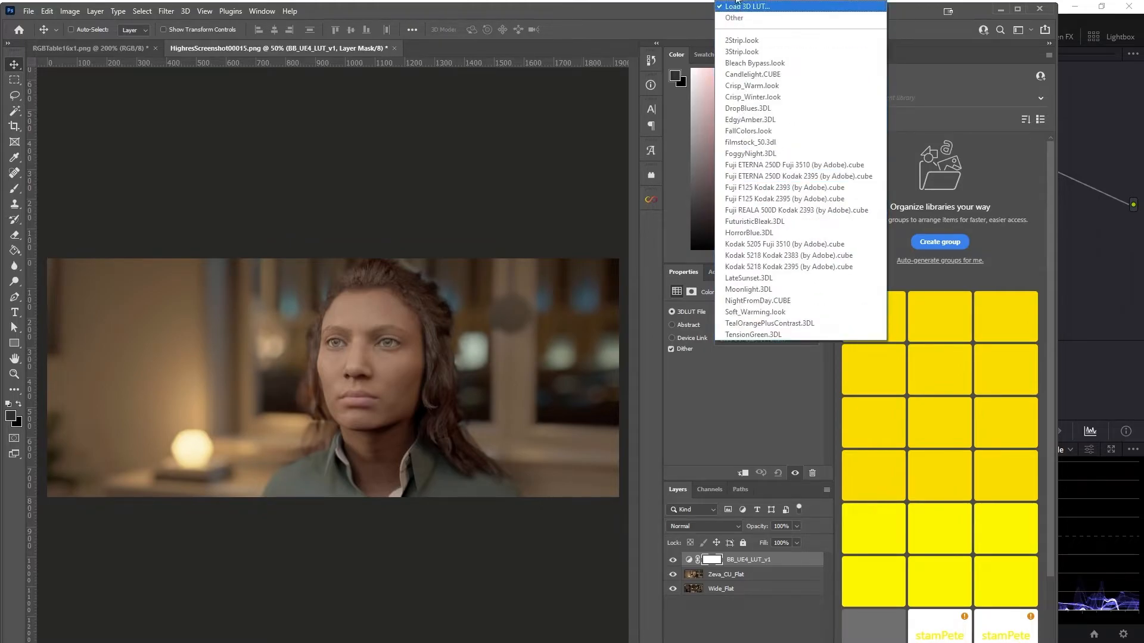
{"action": "left_click", "coordinate": [748, 6]}
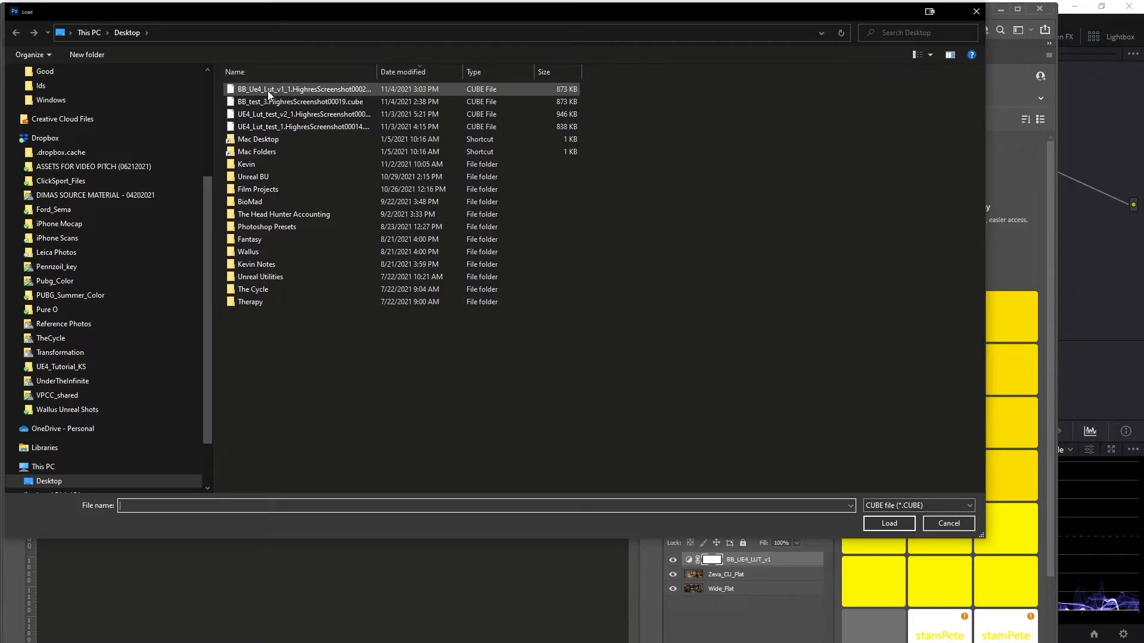
{"action": "left_click", "coordinate": [277, 88]}
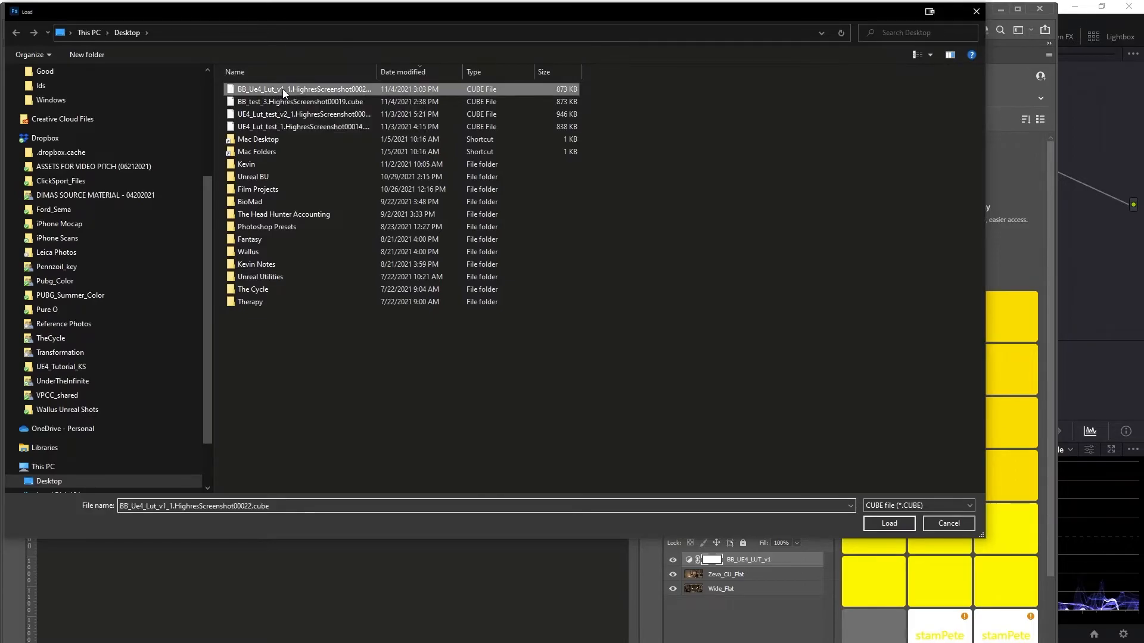
{"action": "left_click", "coordinate": [887, 523]}
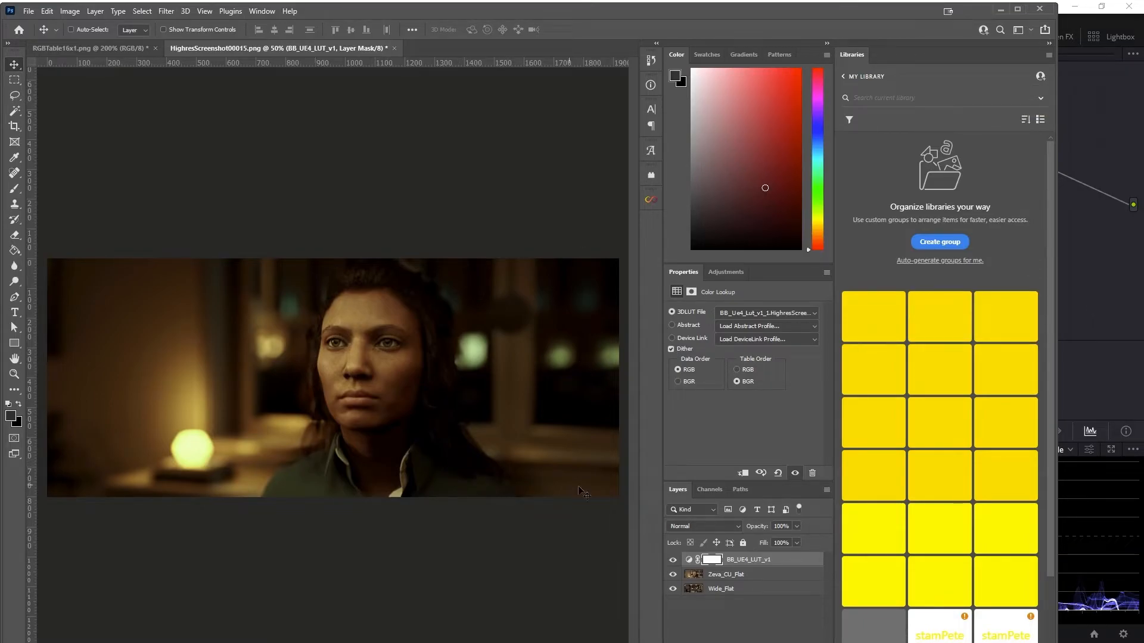
Step: Check the LUT on Wide_Flat by temporarily hiding the close-up layer, and select the BB_UE4_LUT_v1 adjustment layer
{"action": "left_click", "coordinate": [674, 576]}
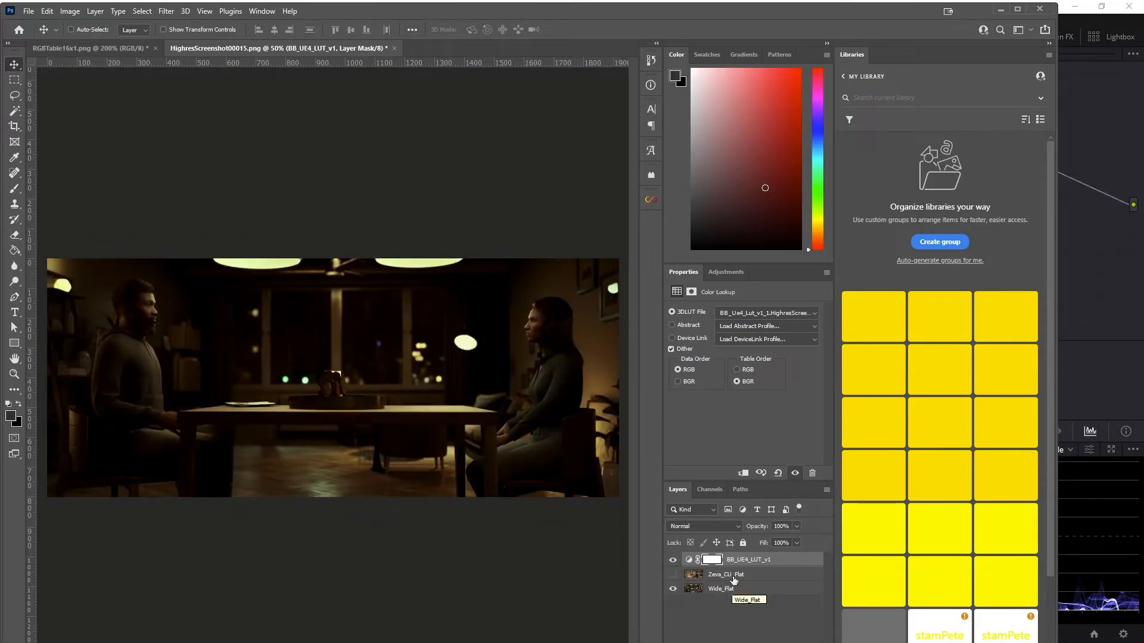
{"action": "left_click", "coordinate": [674, 576]}
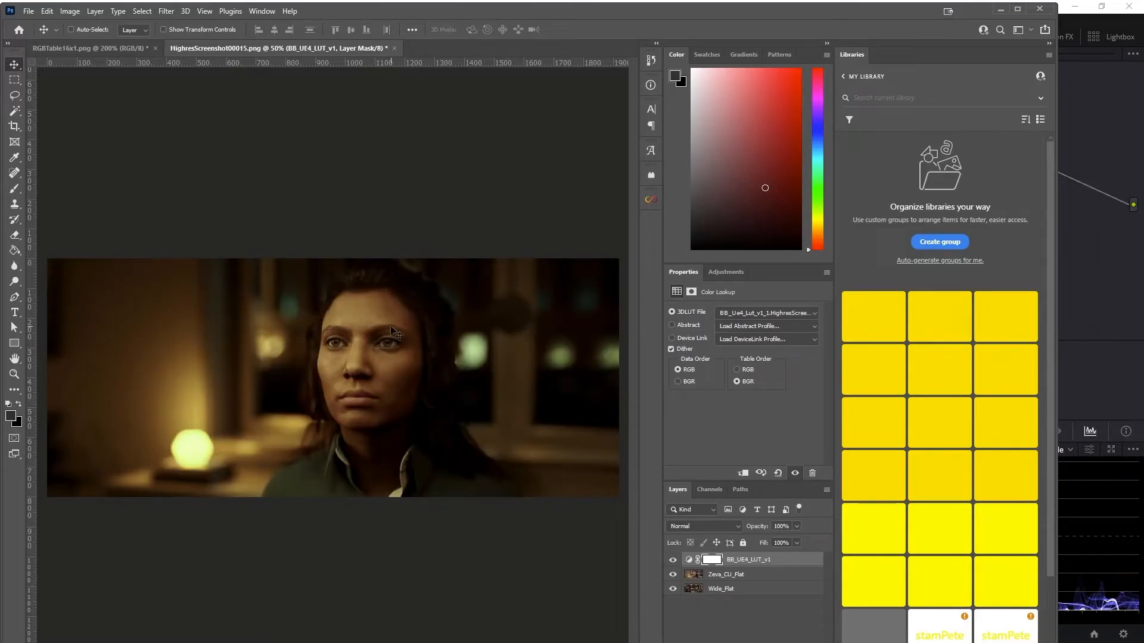
{"action": "left_click", "coordinate": [789, 565]}
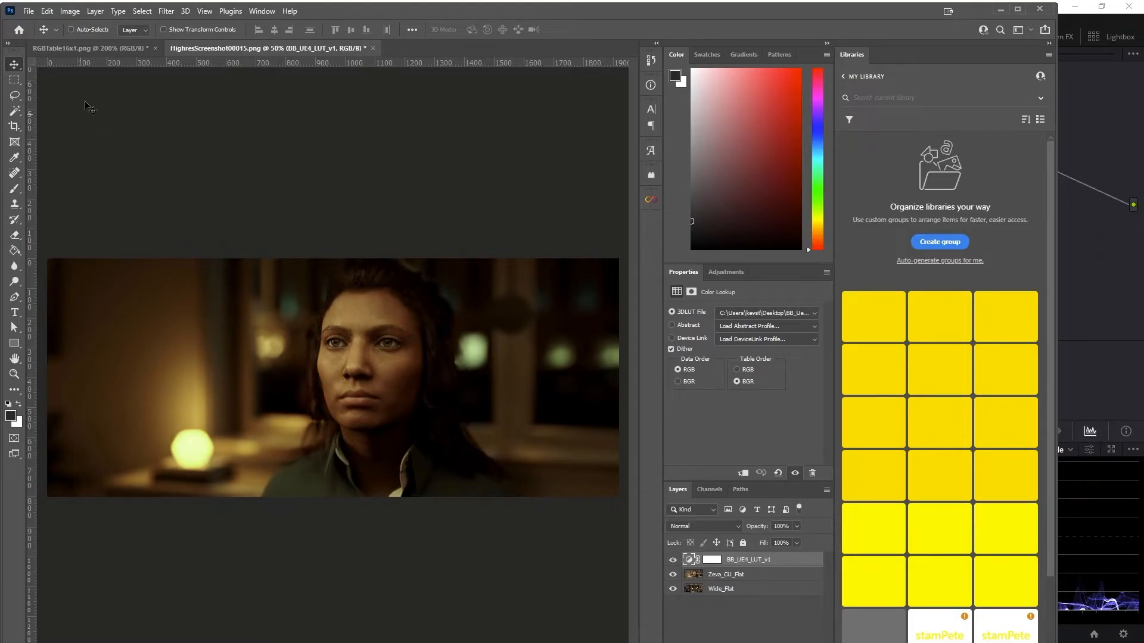
Step: Paste the copied BB_UE4_LUT_v1 adjustment layer above the Background layer of RGBTable16x1.png
{"action": "left_click", "coordinate": [84, 50]}
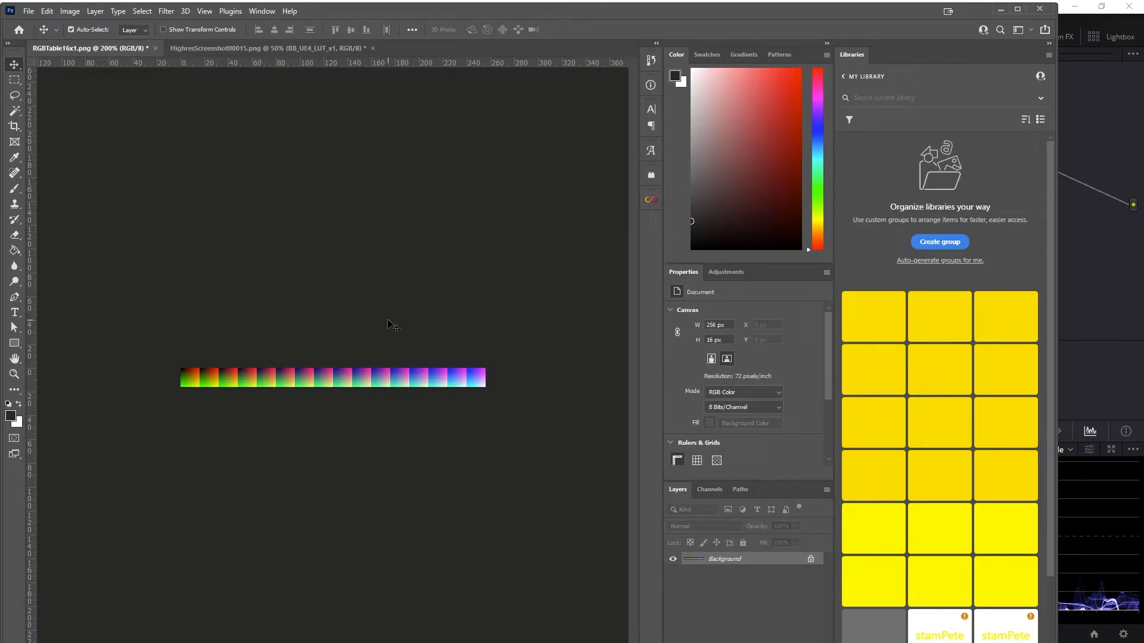
{"action": "key", "text": "ctrl+v"}
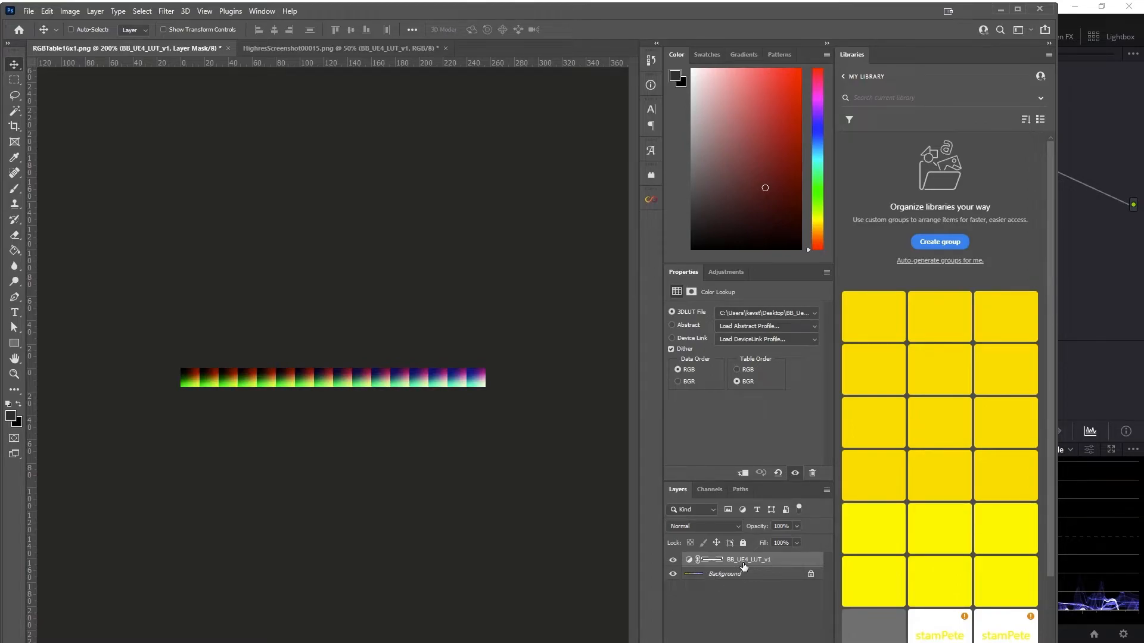
Step: Compare the RGB table strip with and without the BB_UE4_LUT_v1 layer, leaving the layer visible
{"action": "left_click", "coordinate": [673, 560]}
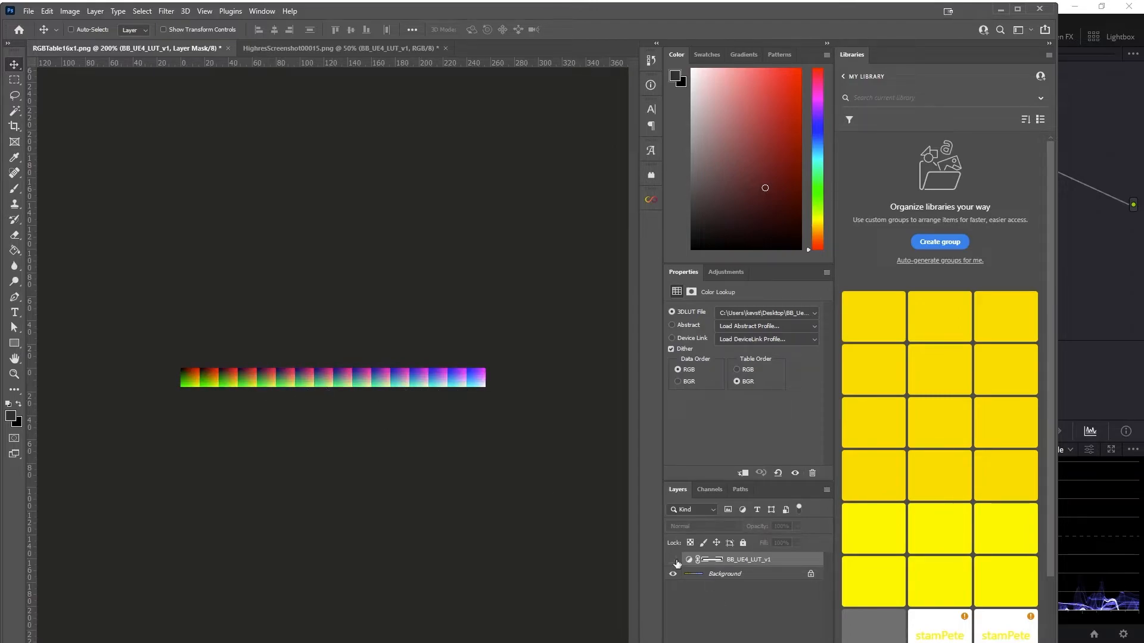
{"action": "left_click", "coordinate": [672, 560]}
{"action": "left_click", "coordinate": [672, 560]}
{"action": "left_click", "coordinate": [673, 561]}
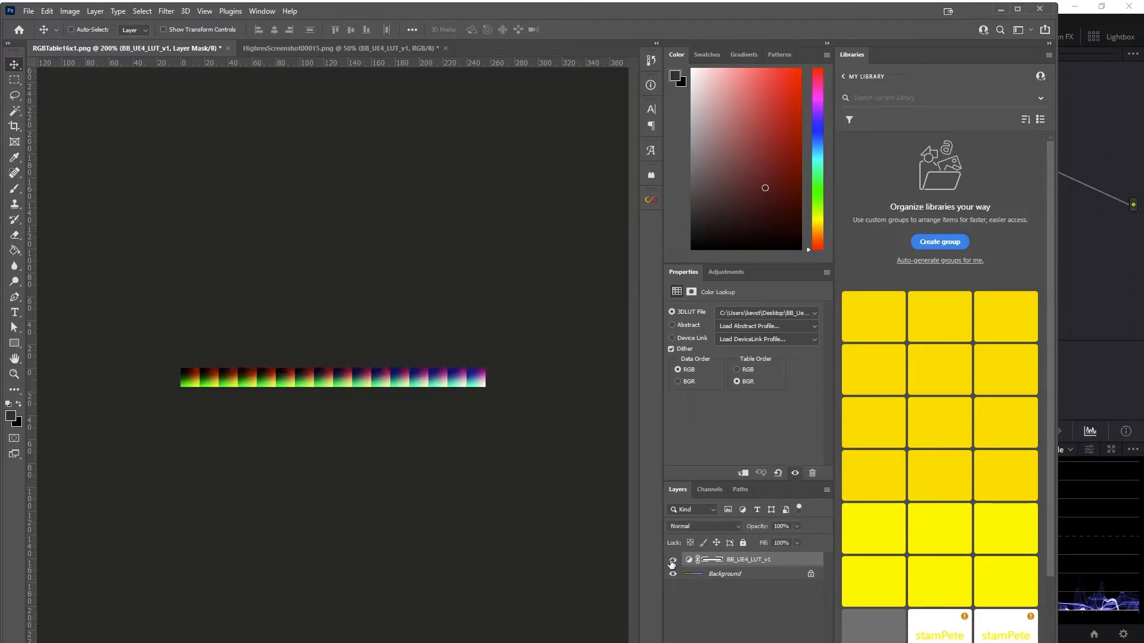
{"action": "left_click", "coordinate": [672, 561]}
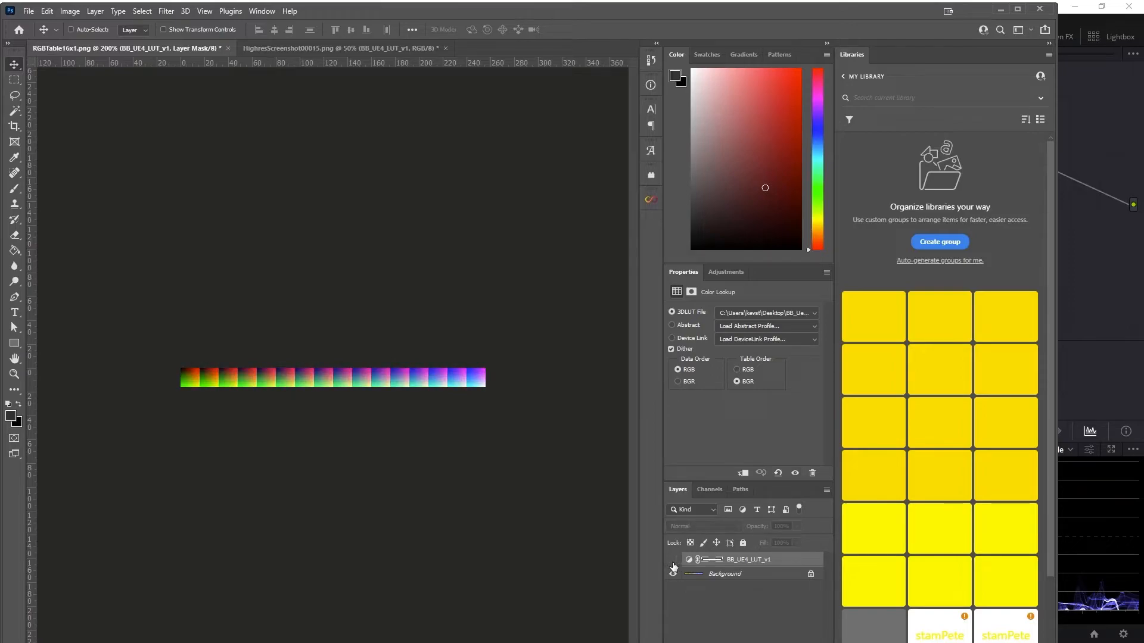
{"action": "left_click", "coordinate": [672, 560]}
{"action": "left_click", "coordinate": [672, 560]}
{"action": "left_click", "coordinate": [672, 561]}
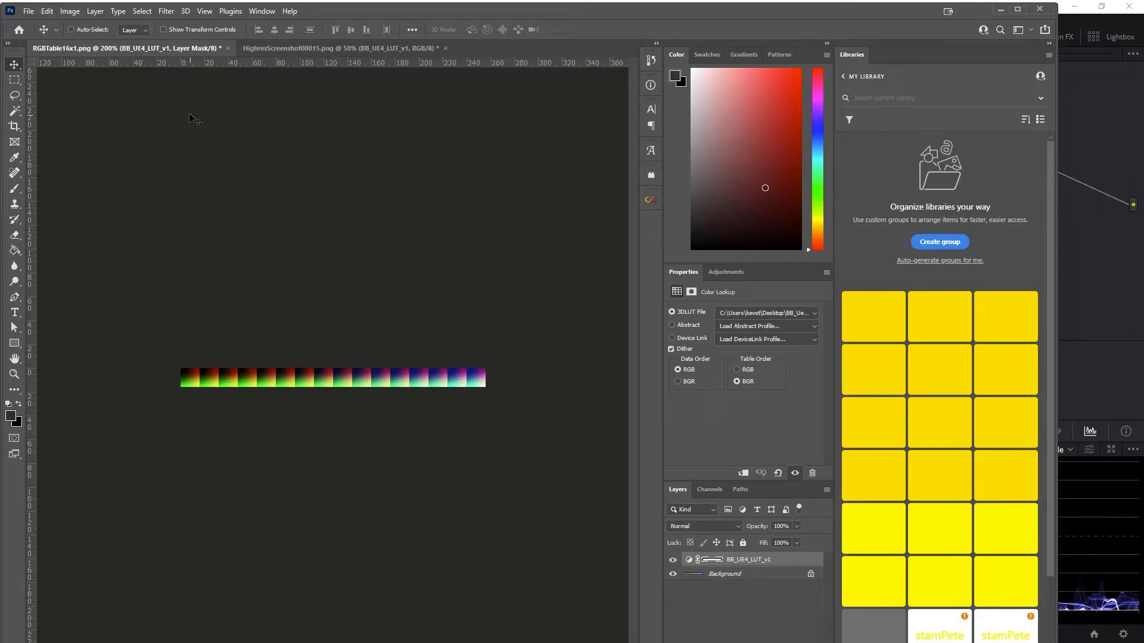
Step: Prepare to save a copy of the LUT-adjusted strip to the Desktop in PNG format
{"action": "left_click", "coordinate": [28, 11]}
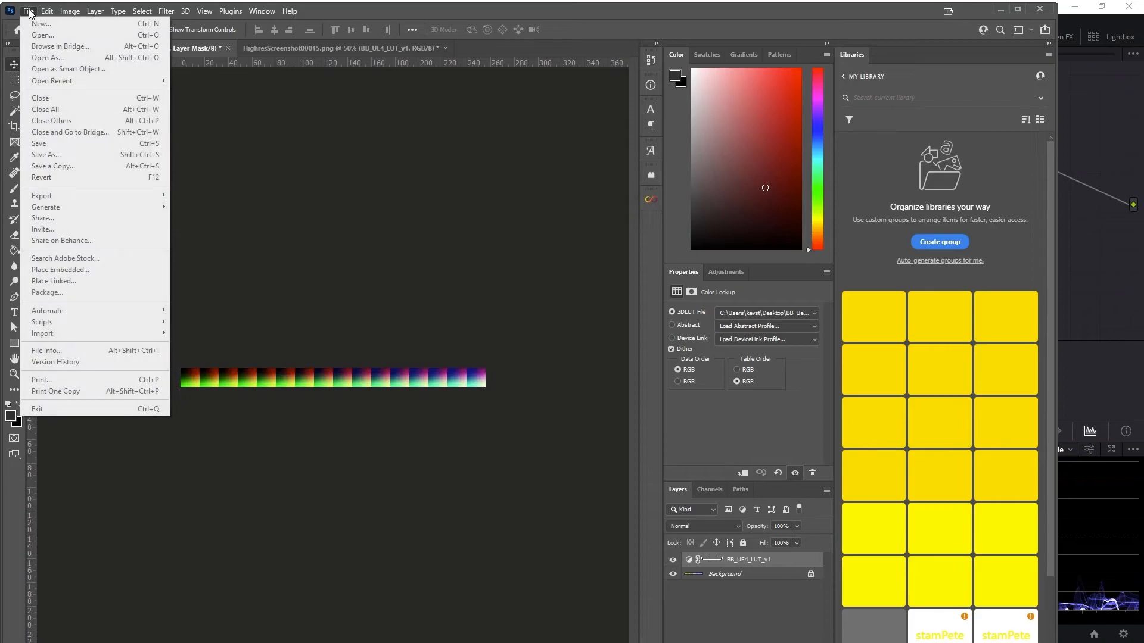
{"action": "left_click", "coordinate": [46, 154]}
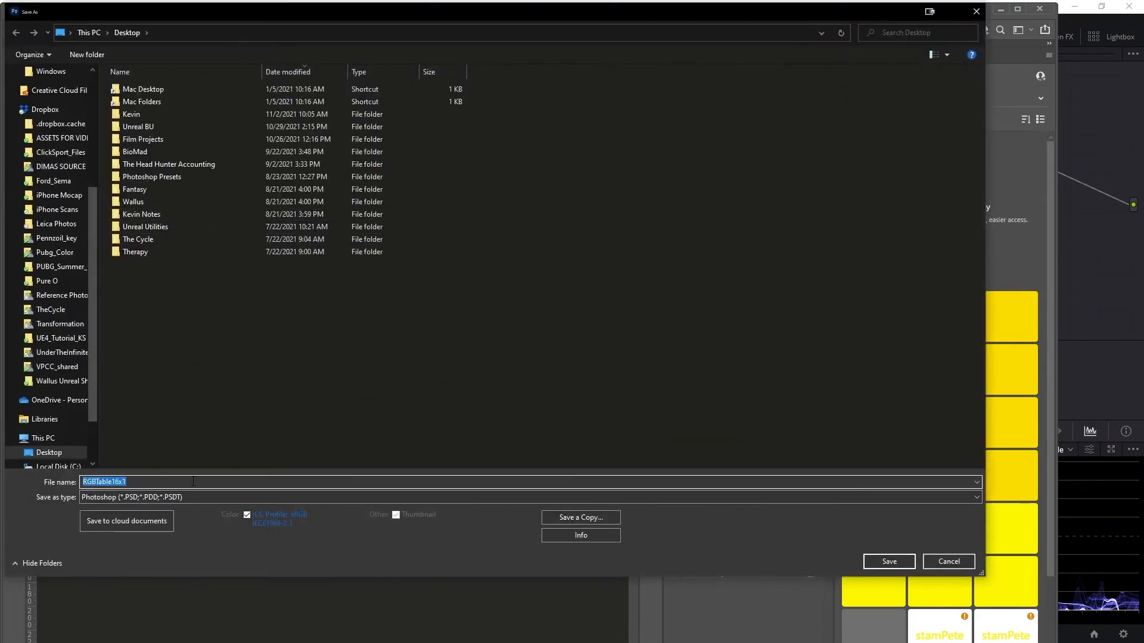
{"action": "left_click", "coordinate": [181, 498]}
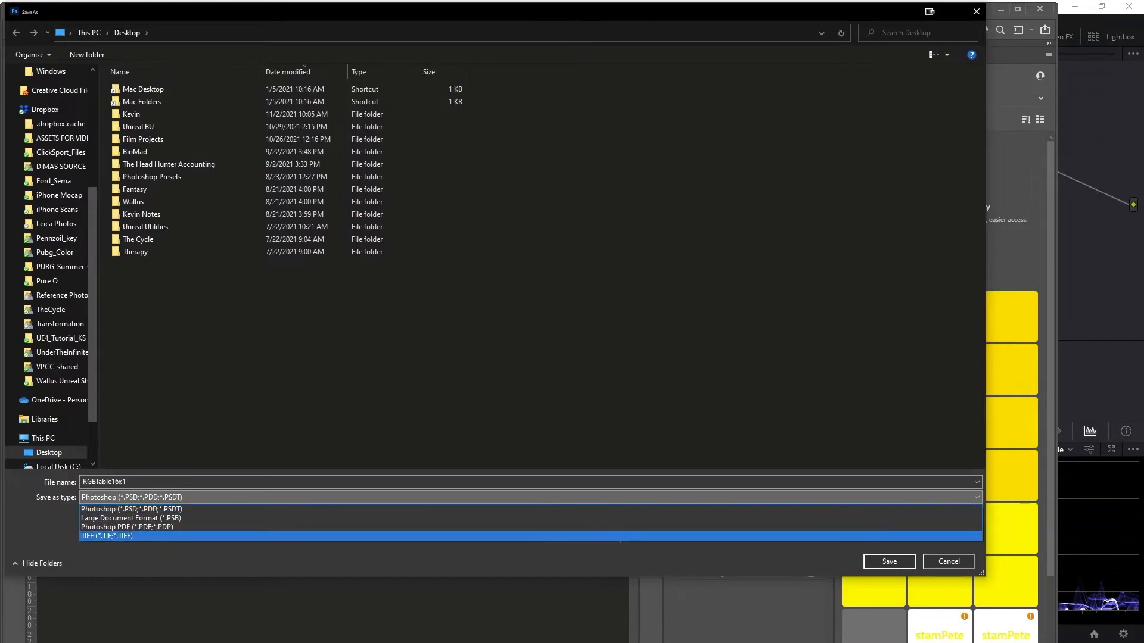
{"action": "key", "text": "Return"}
{"action": "left_click", "coordinate": [614, 520]}
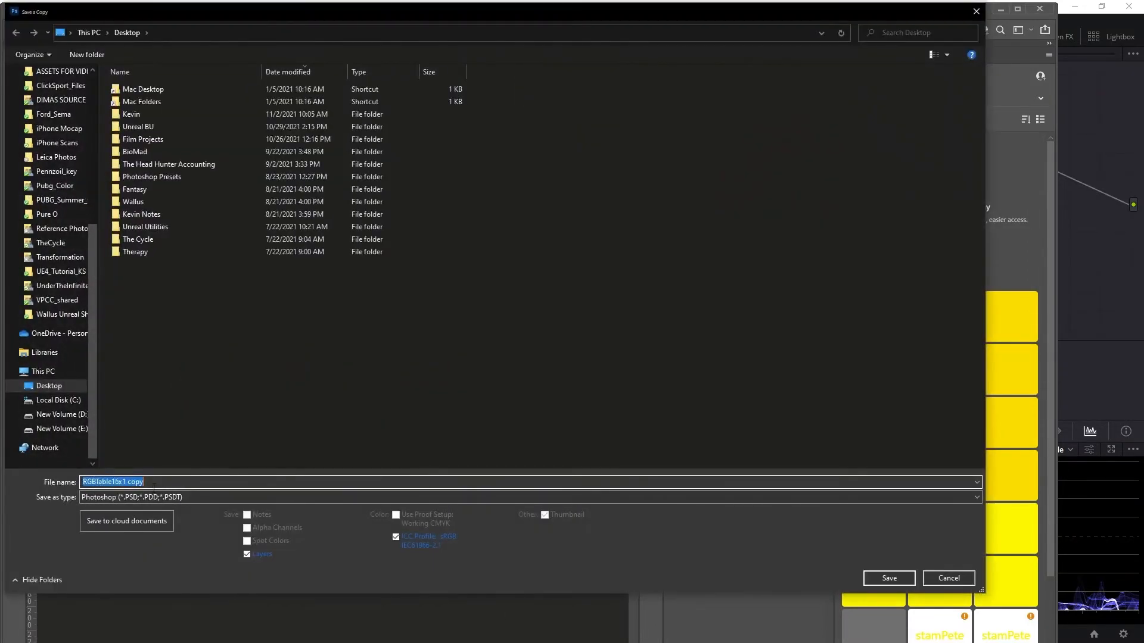
{"action": "left_click", "coordinate": [151, 500]}
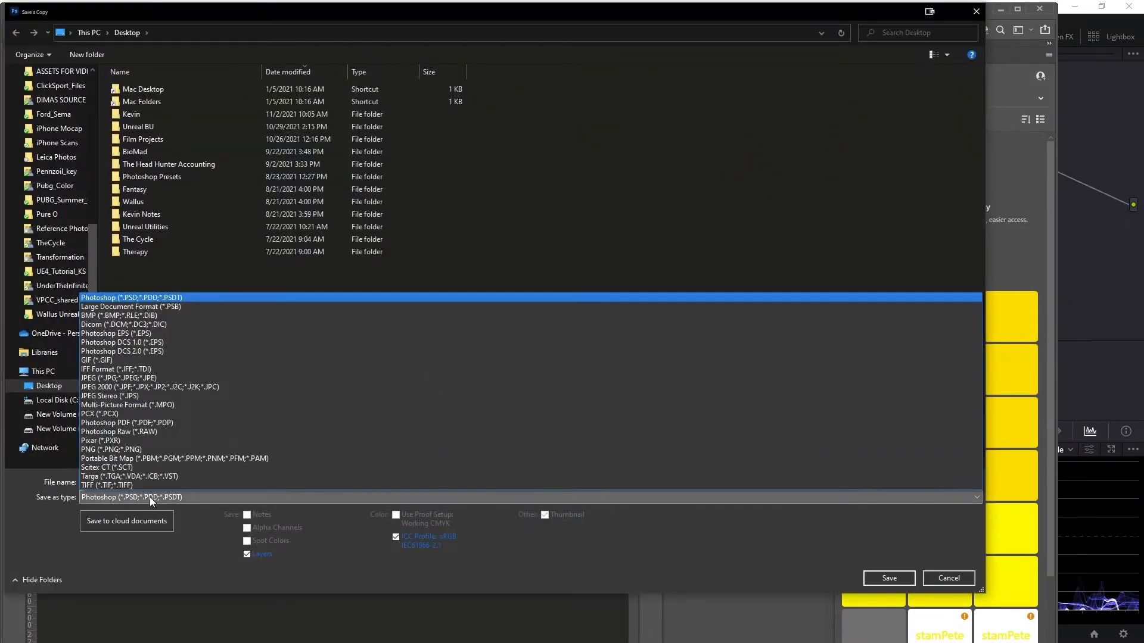
{"action": "left_click", "coordinate": [151, 449]}
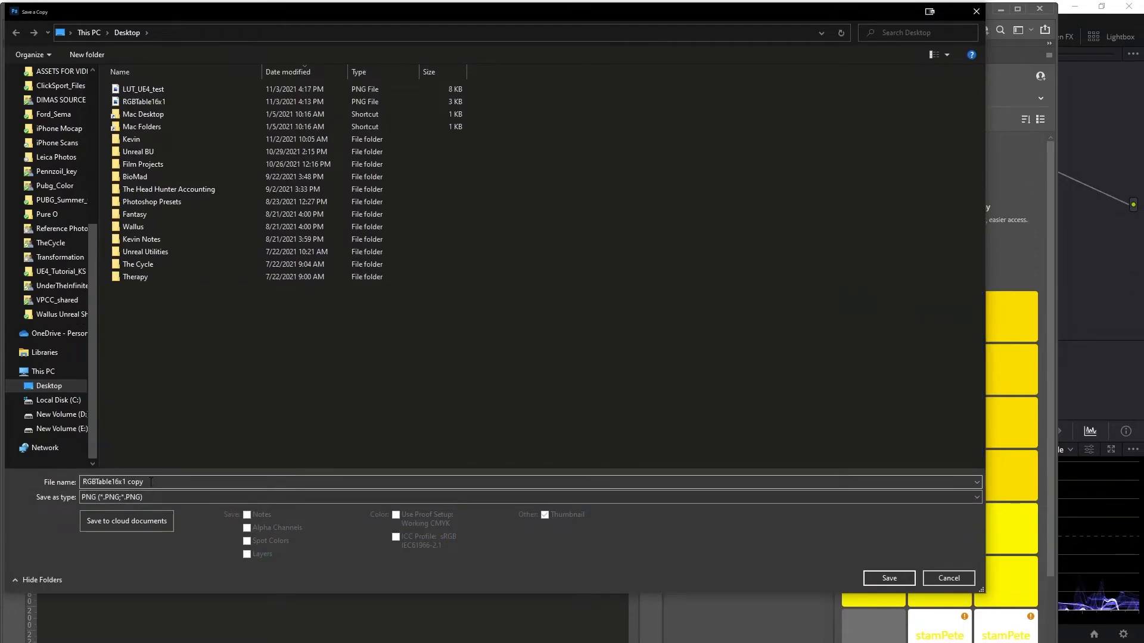
Step: Name the PNG copy BB_UE4_Lut_Strip_V1
{"action": "left_click_drag", "start_coordinate": [162, 484], "coordinate": [19, 480]}
{"action": "type", "text": "BB"}
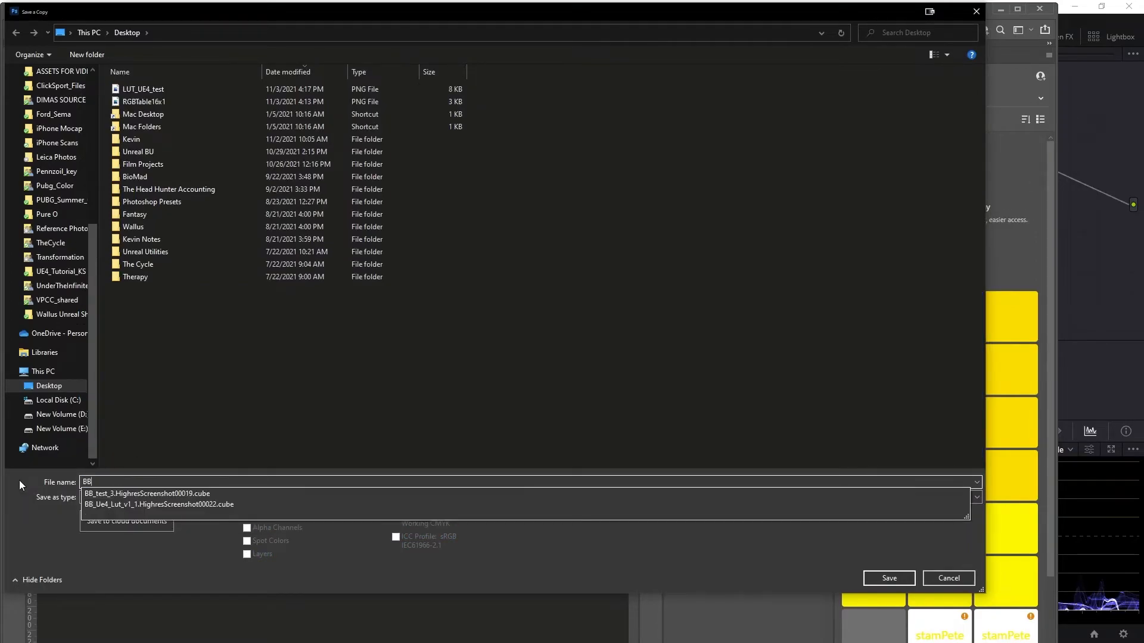
{"action": "type", "text": "_UE4_Lut_V1"}
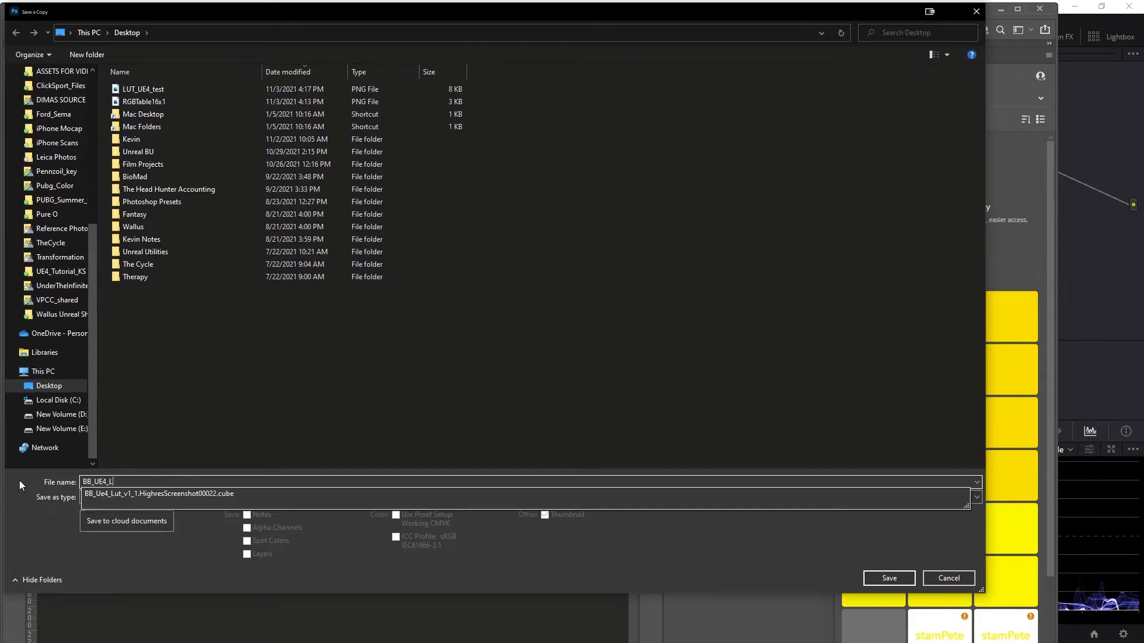
{"action": "key", "text": "BackSpace"}
{"action": "key", "text": "BackSpace"}
{"action": "type", "text": "Strip_V1"}
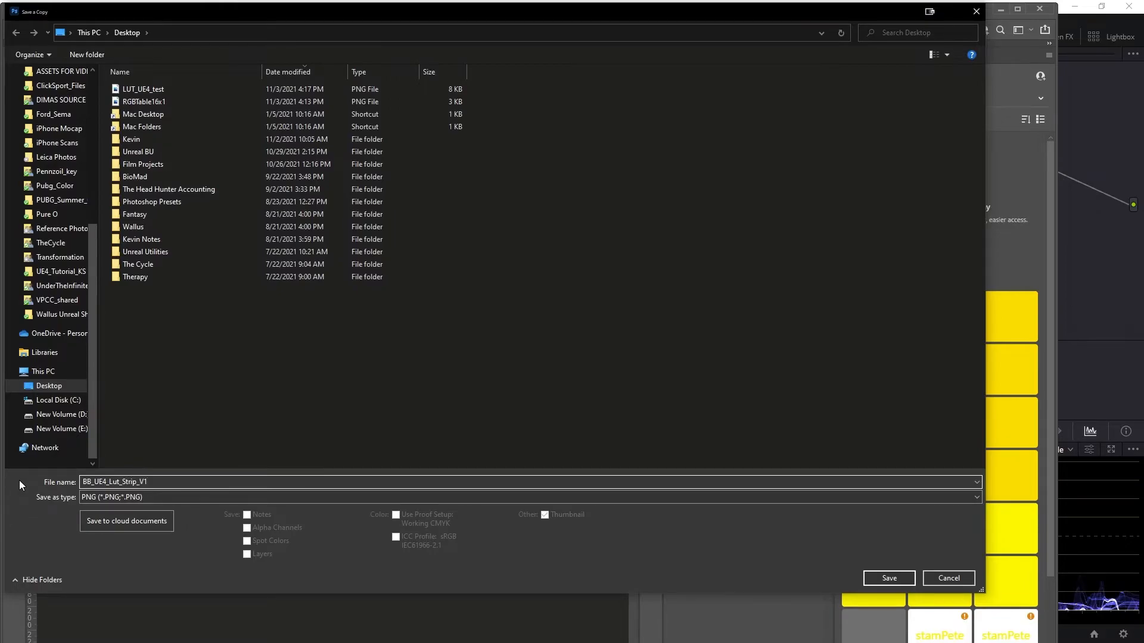
Step: Change the copy's file name to BB_LUTforUE4_v1 and save it with the large file size (fastest saving) option
{"action": "left_click_drag", "start_coordinate": [148, 482], "coordinate": [100, 481]}
{"action": "type", "text": "forUE4_v1"}
{"action": "left_click", "coordinate": [94, 482]}
{"action": "type", "text": "LUT"}
{"action": "left_click", "coordinate": [888, 578]}
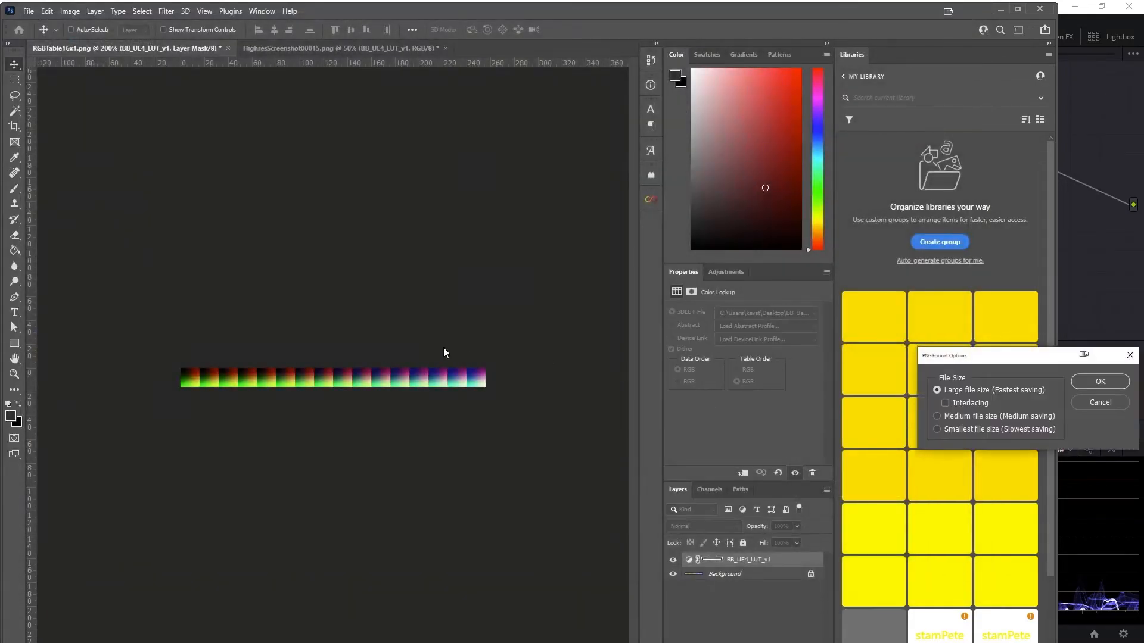
{"action": "left_click_drag", "start_coordinate": [1051, 356], "coordinate": [700, 348]}
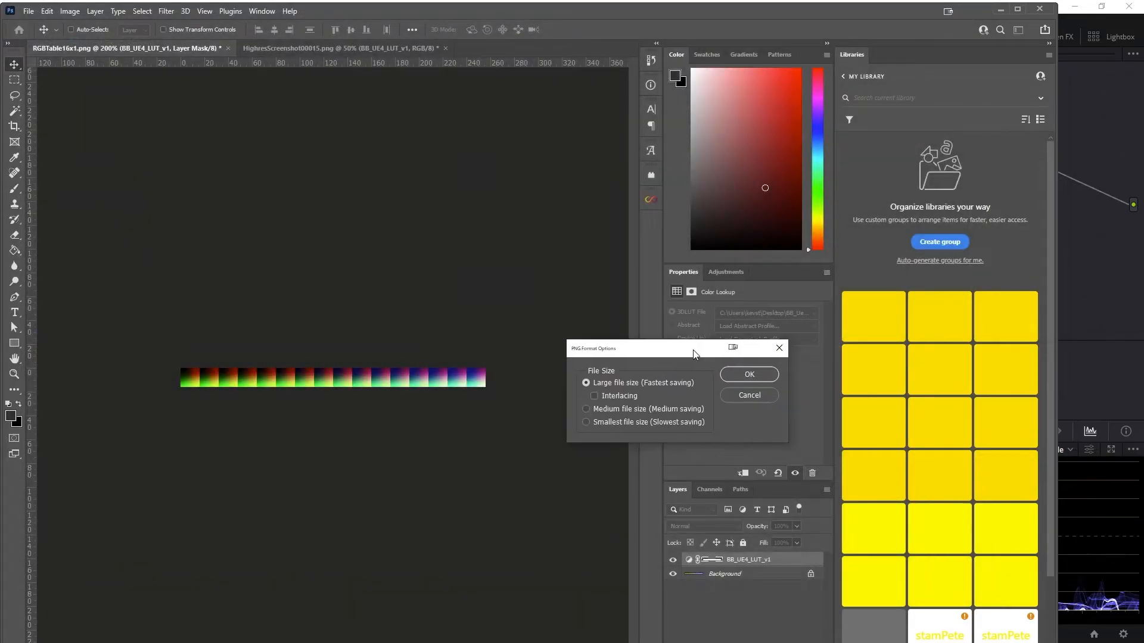
{"action": "left_click", "coordinate": [743, 374]}
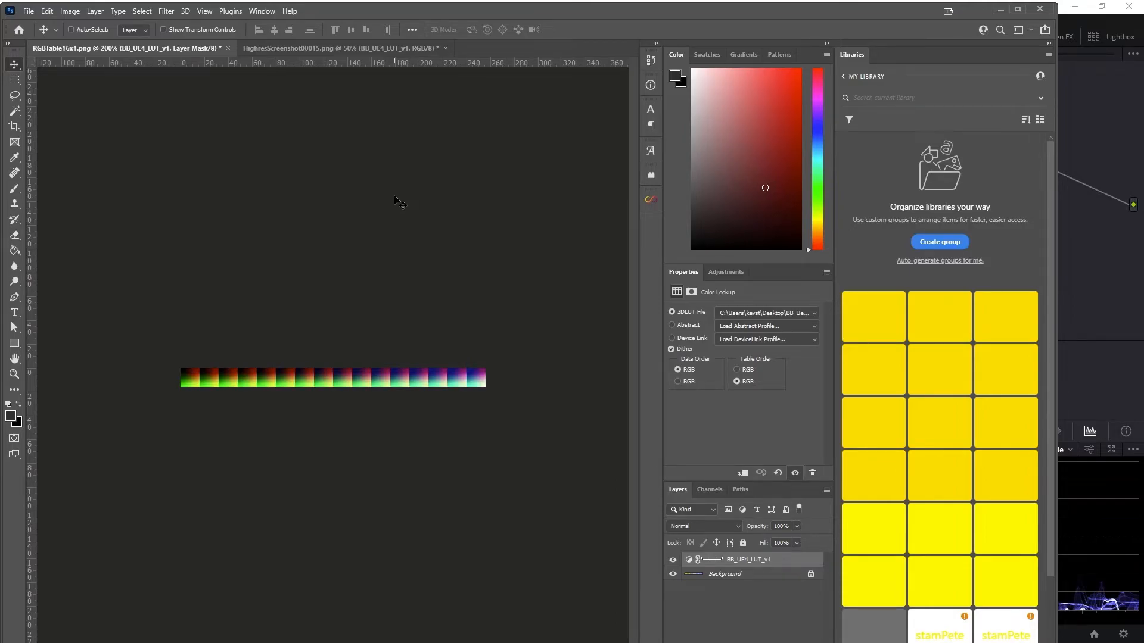
Step: Switch to the Unreal Editor and open the INT_VC/LUTS folder in the project content
{"action": "key", "text": "alt+Tab"}
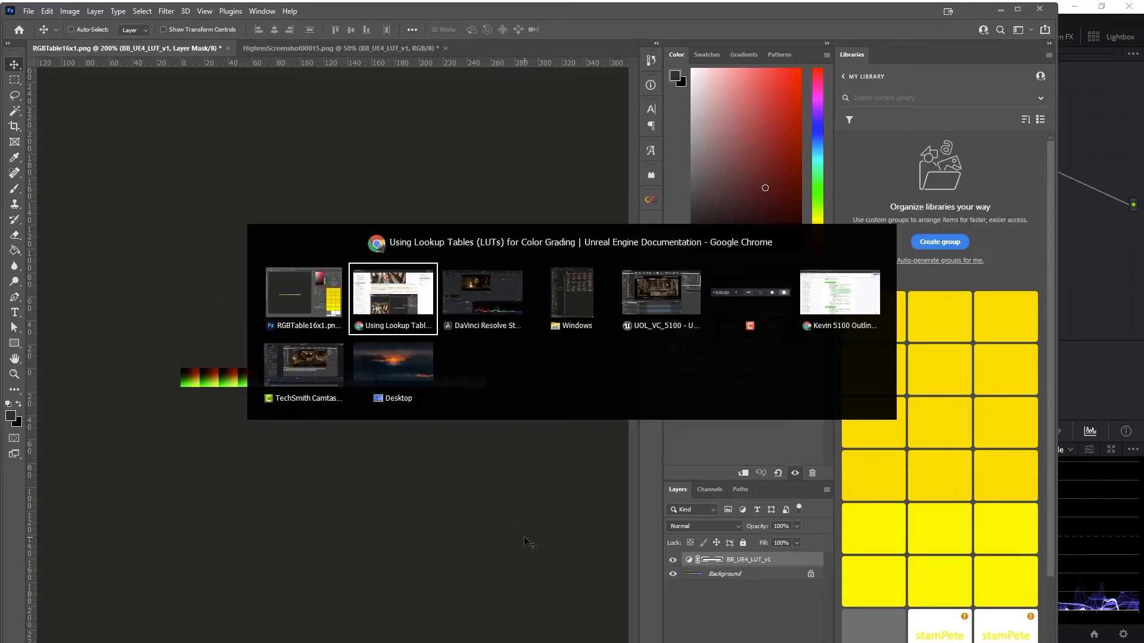
{"action": "key", "text": "alt+Tab"}
{"action": "key", "text": "alt+Tab"}
{"action": "key", "text": "alt+Tab"}
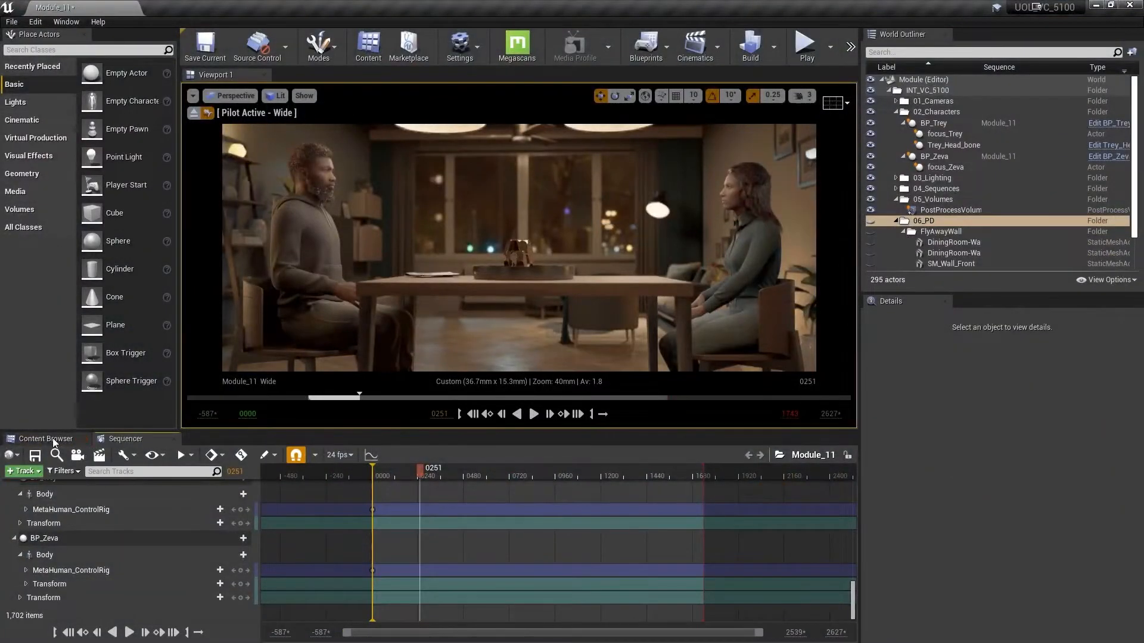
{"action": "left_click", "coordinate": [53, 442]}
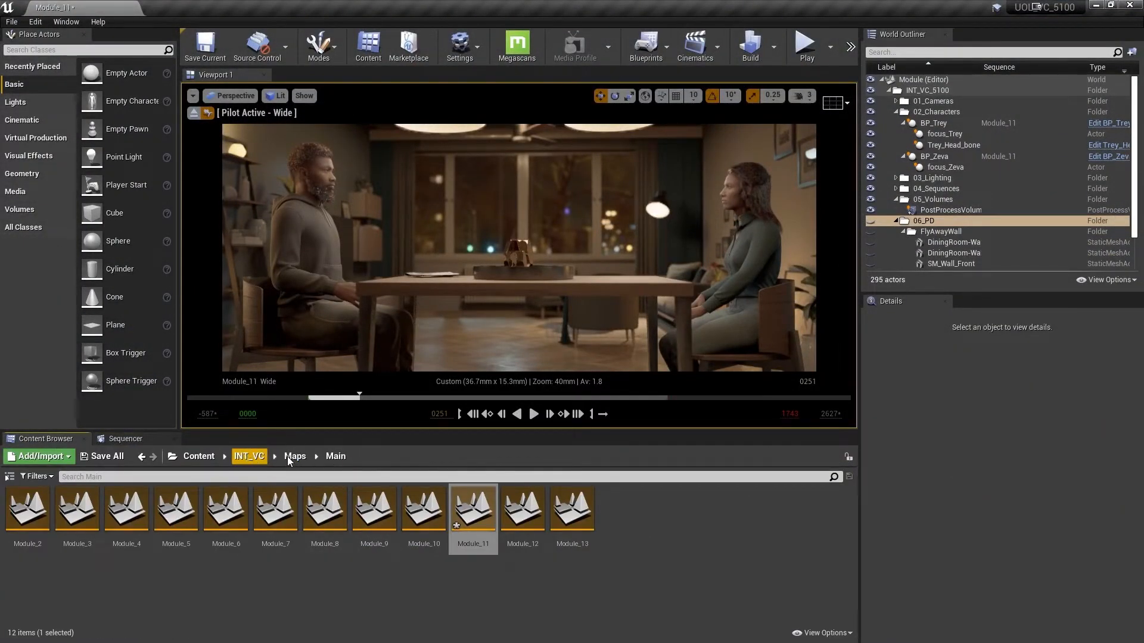
{"action": "left_click", "coordinate": [247, 456]}
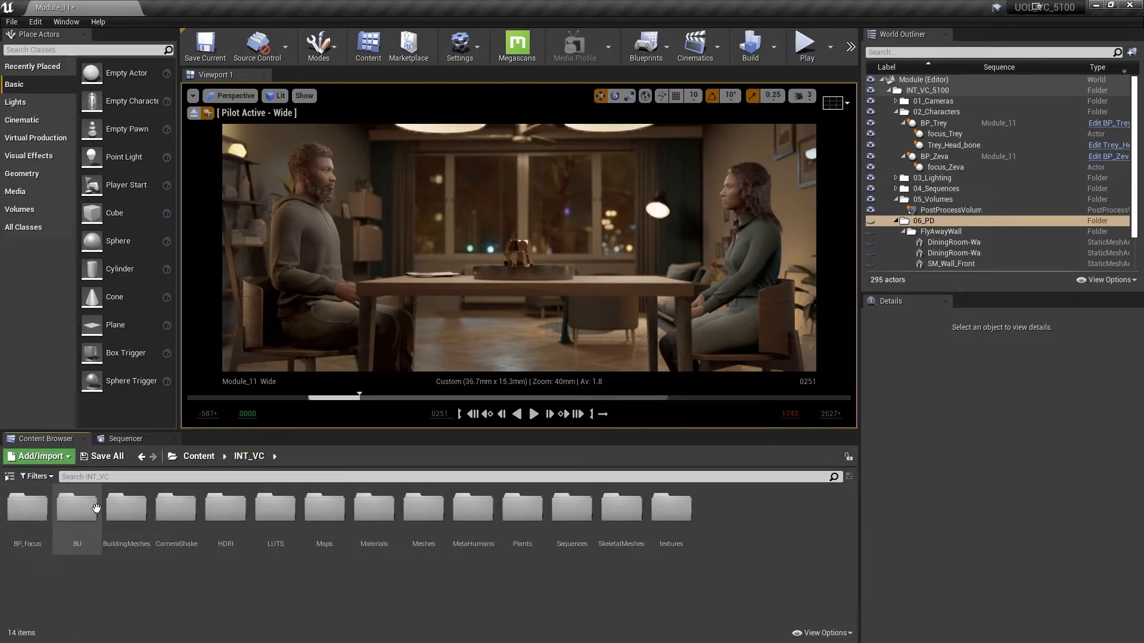
{"action": "double_click", "coordinate": [276, 507]}
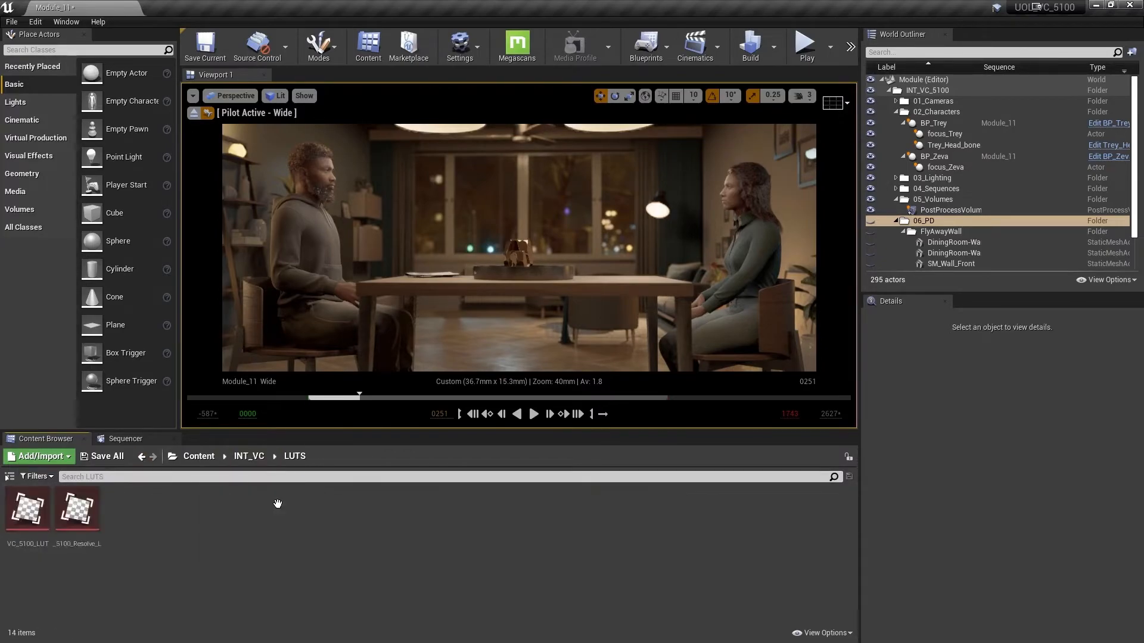
Step: Import BB_LUTforUE4_v1.png from the Desktop into the LUTS folder
{"action": "right_click", "coordinate": [126, 516]}
{"action": "left_click", "coordinate": [53, 522]}
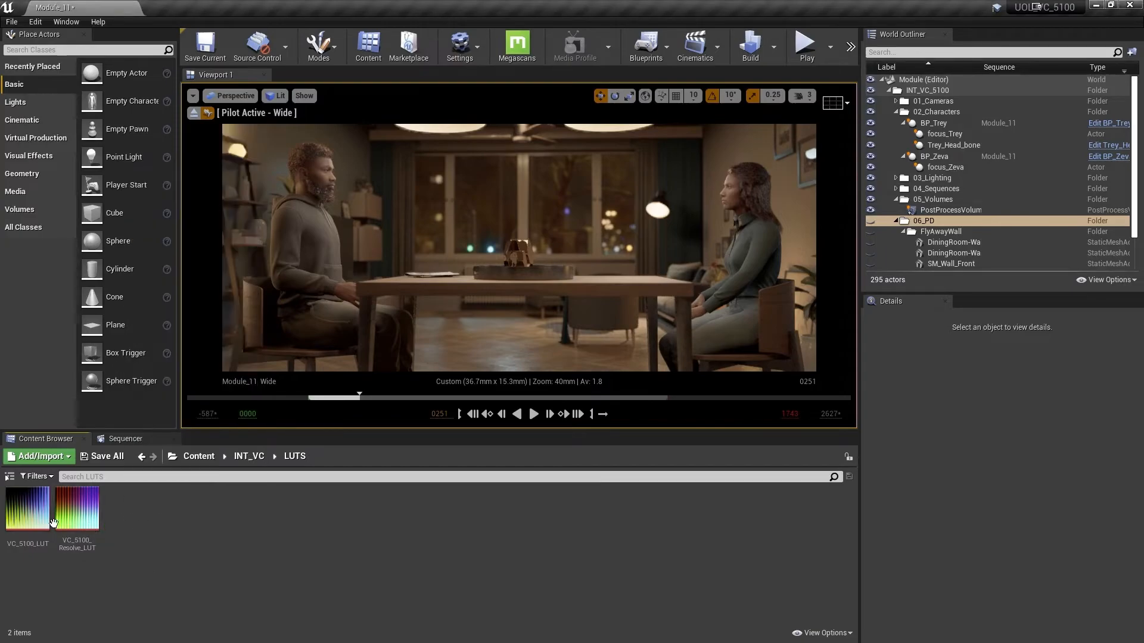
{"action": "right_click", "coordinate": [140, 520]}
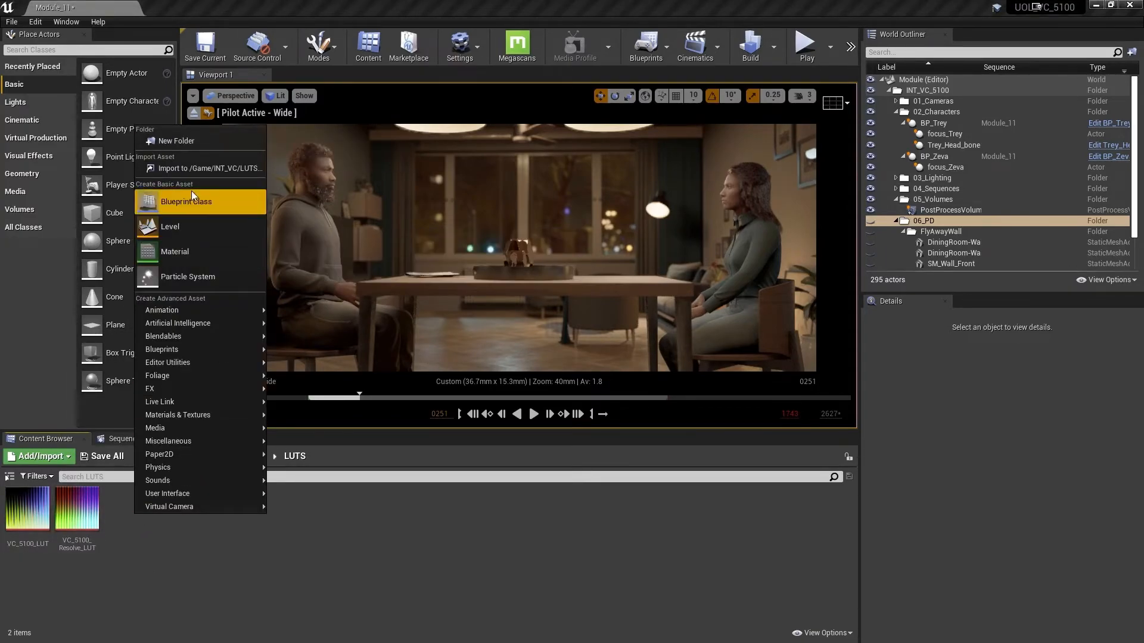
{"action": "left_click", "coordinate": [187, 168]}
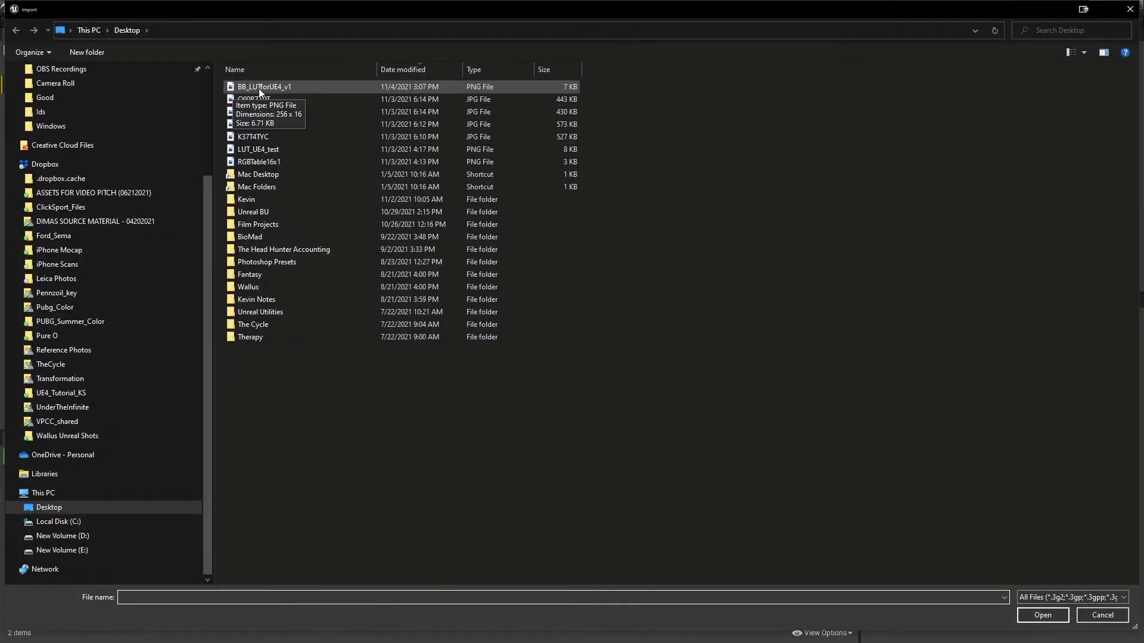
{"action": "left_click", "coordinate": [287, 86]}
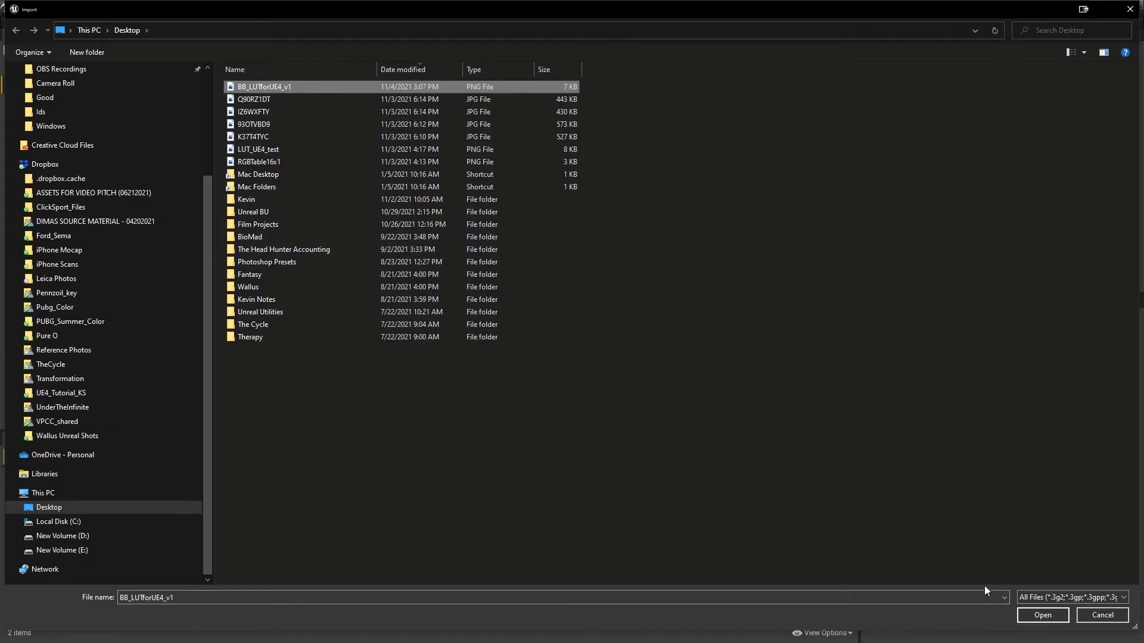
{"action": "left_click", "coordinate": [1042, 615]}
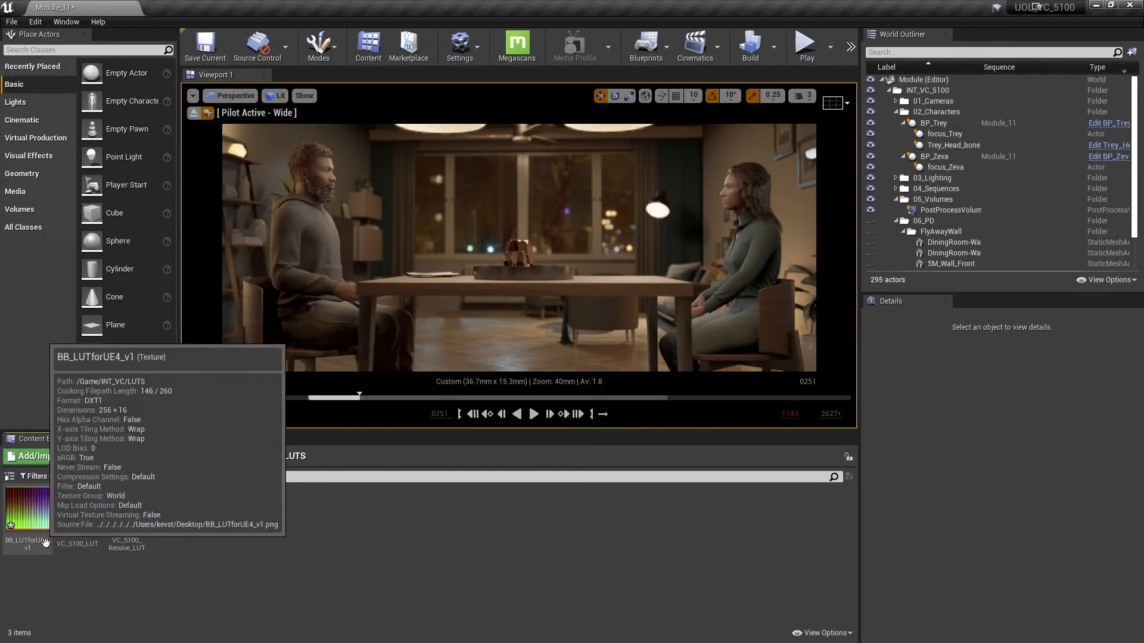
Step: Open the BB_LUTforUE4_v1 texture for editing and set its Mip Gen Settings to NoMipmaps
{"action": "mouse_move", "coordinate": [34, 513]}
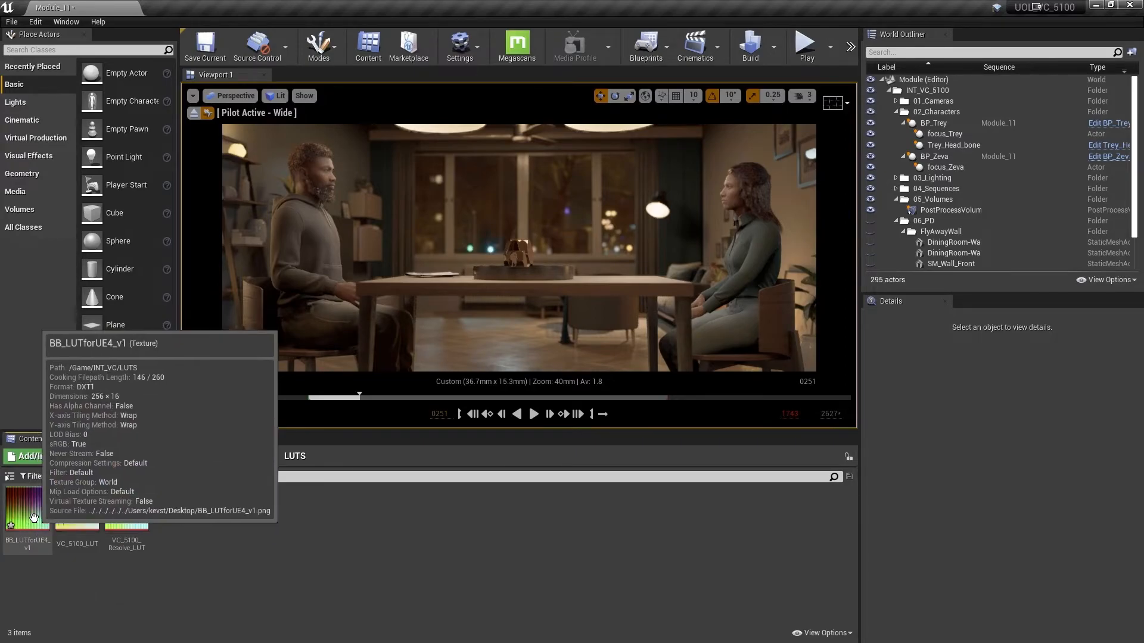
{"action": "double_click", "coordinate": [34, 513]}
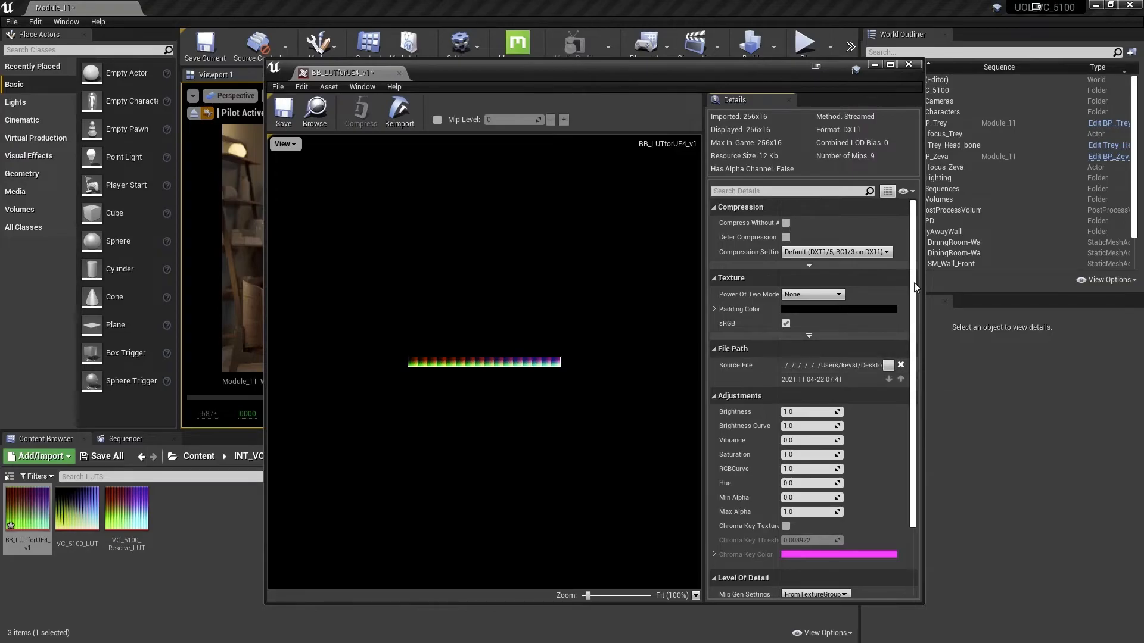
{"action": "left_click_drag", "start_coordinate": [691, 70], "coordinate": [598, 63]}
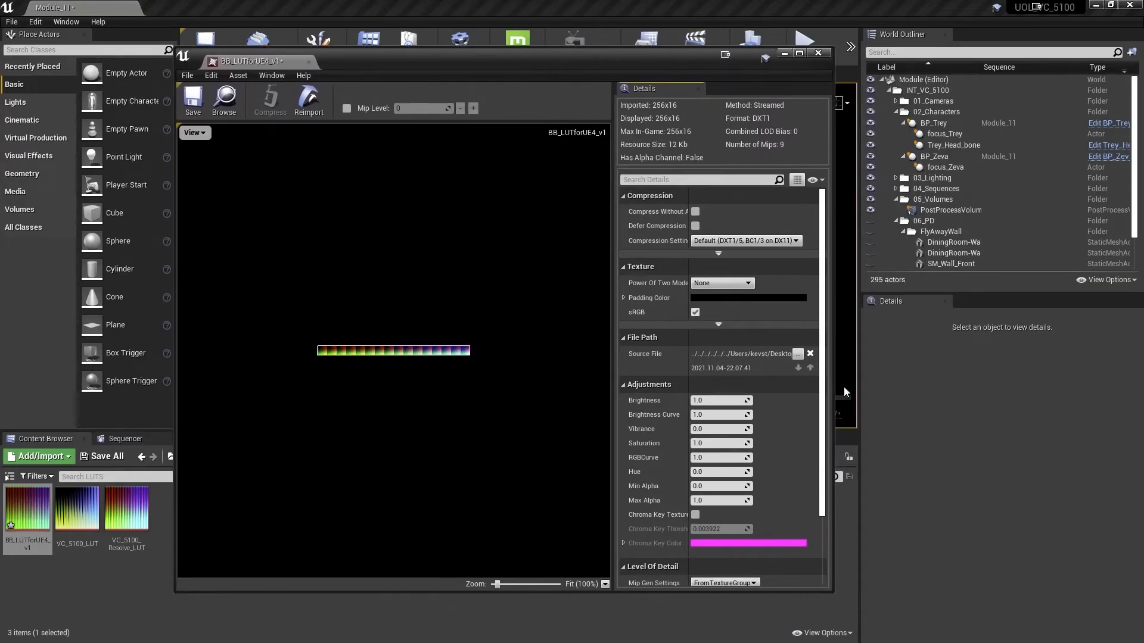
{"action": "left_click_drag", "start_coordinate": [825, 418], "coordinate": [934, 484]}
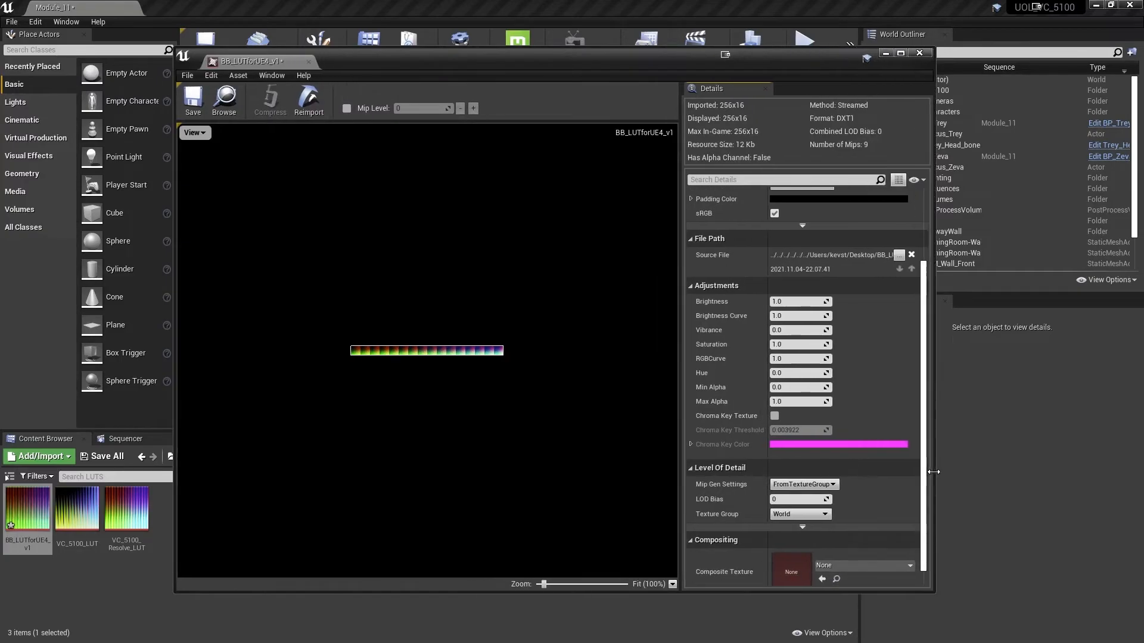
{"action": "left_click", "coordinate": [813, 487]}
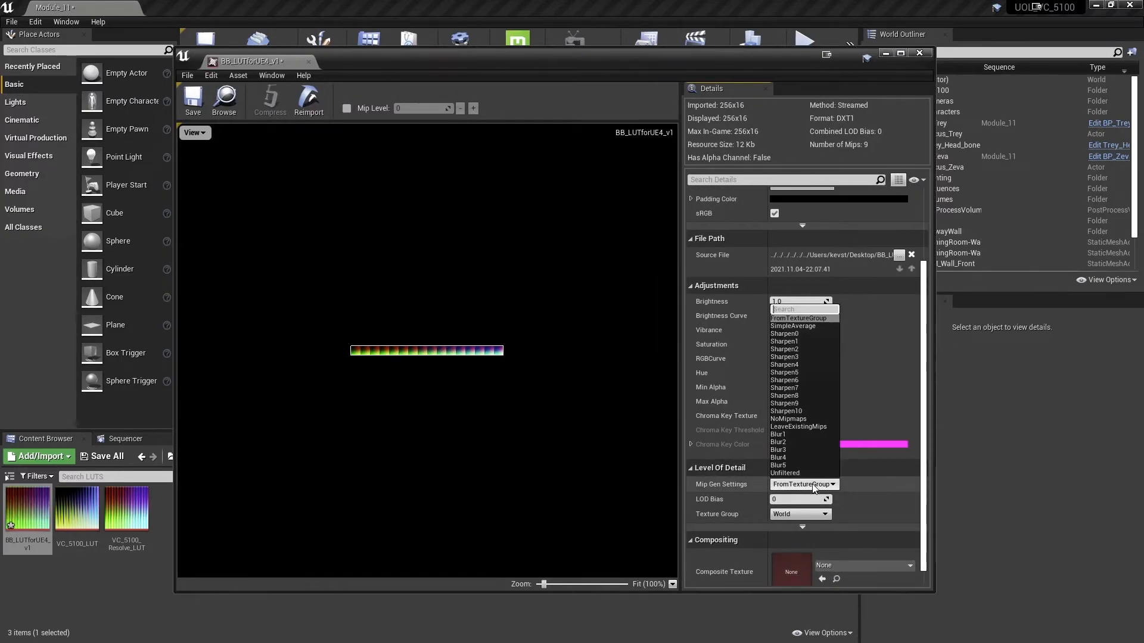
{"action": "left_click", "coordinate": [804, 419]}
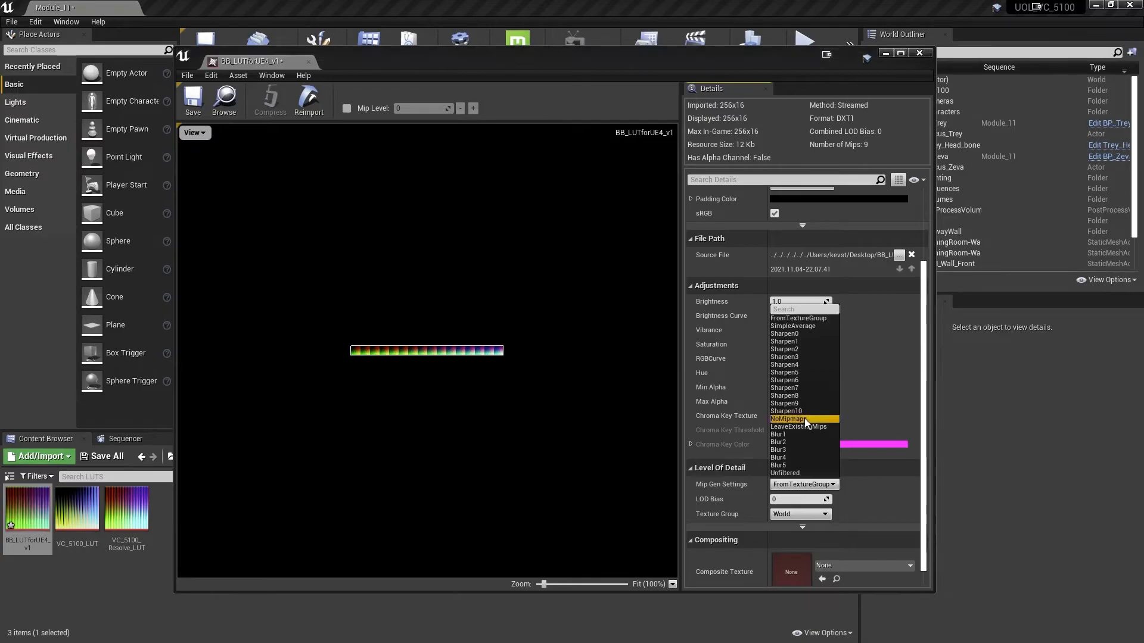
Step: Set the LUT texture's Texture Group to ColorLookupTable, save the texture and close its editor
{"action": "left_click", "coordinate": [797, 514]}
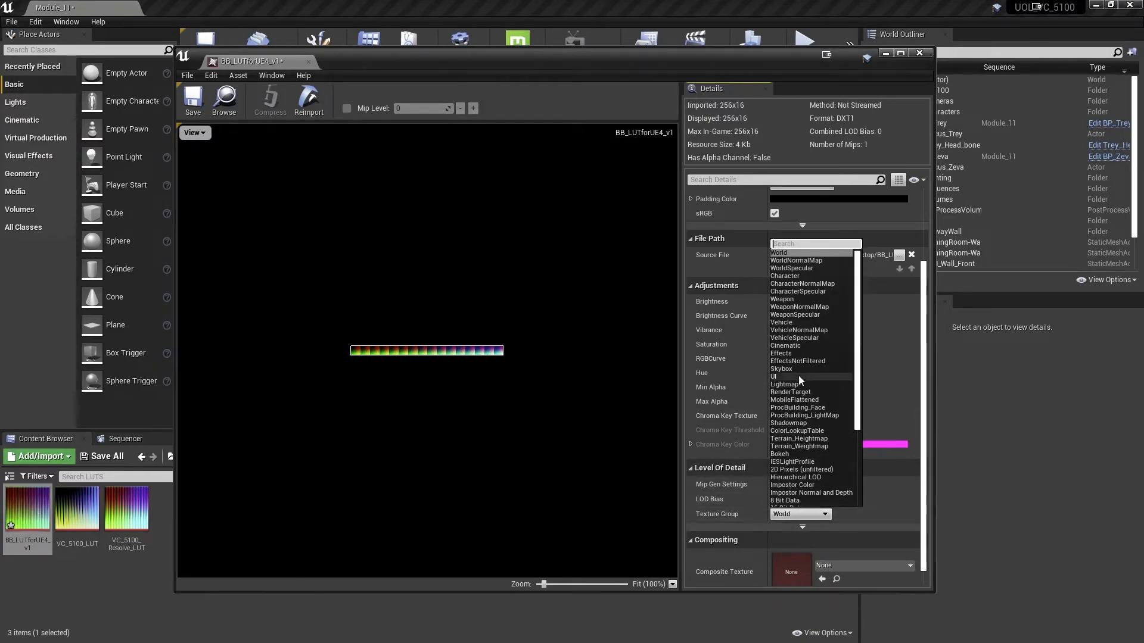
{"action": "left_click", "coordinate": [782, 431]}
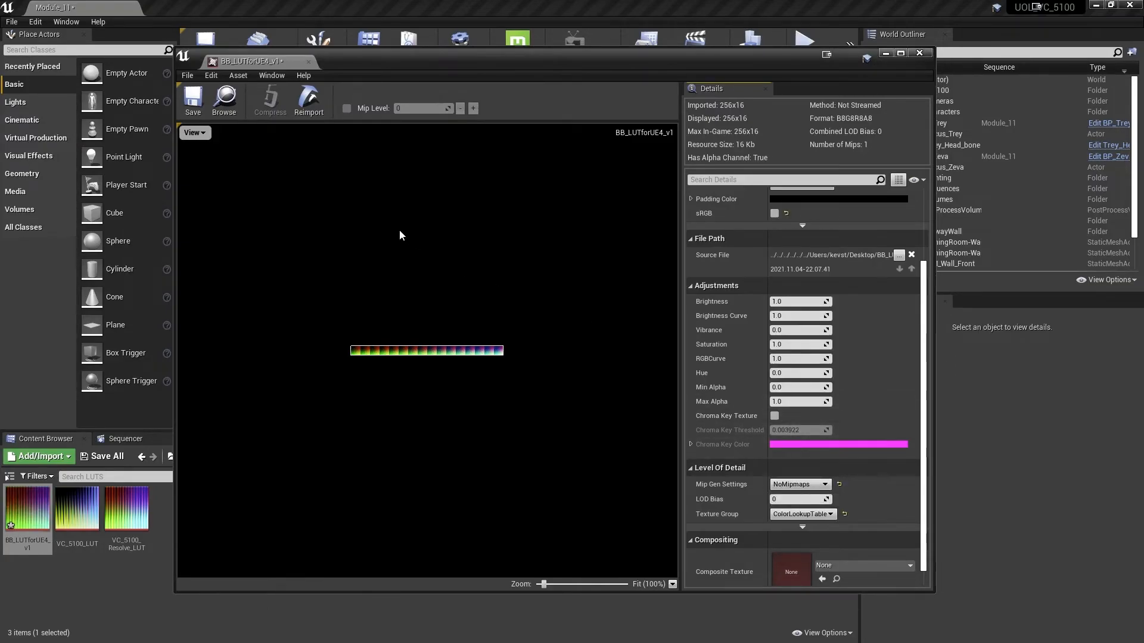
{"action": "left_click", "coordinate": [203, 111]}
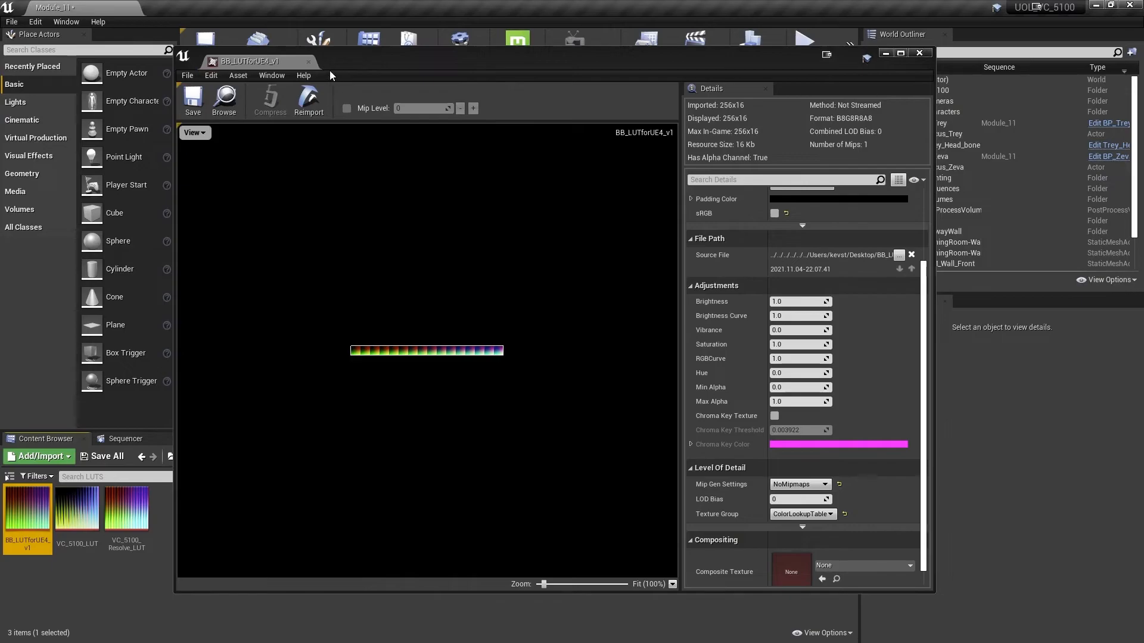
{"action": "left_click", "coordinate": [309, 63]}
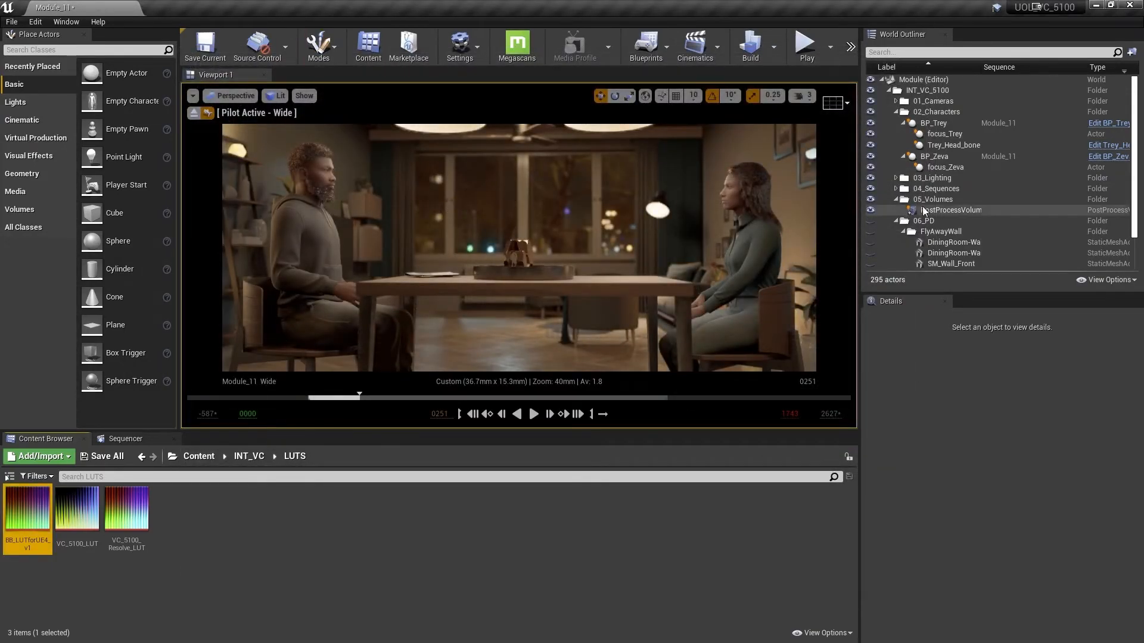
Step: Enable Color Grading LUT Intensity and Color Grading LUT on the PostProcessVolume, and assign BB_LUTforUE4_v1 as its LUT
{"action": "left_click", "coordinate": [945, 211]}
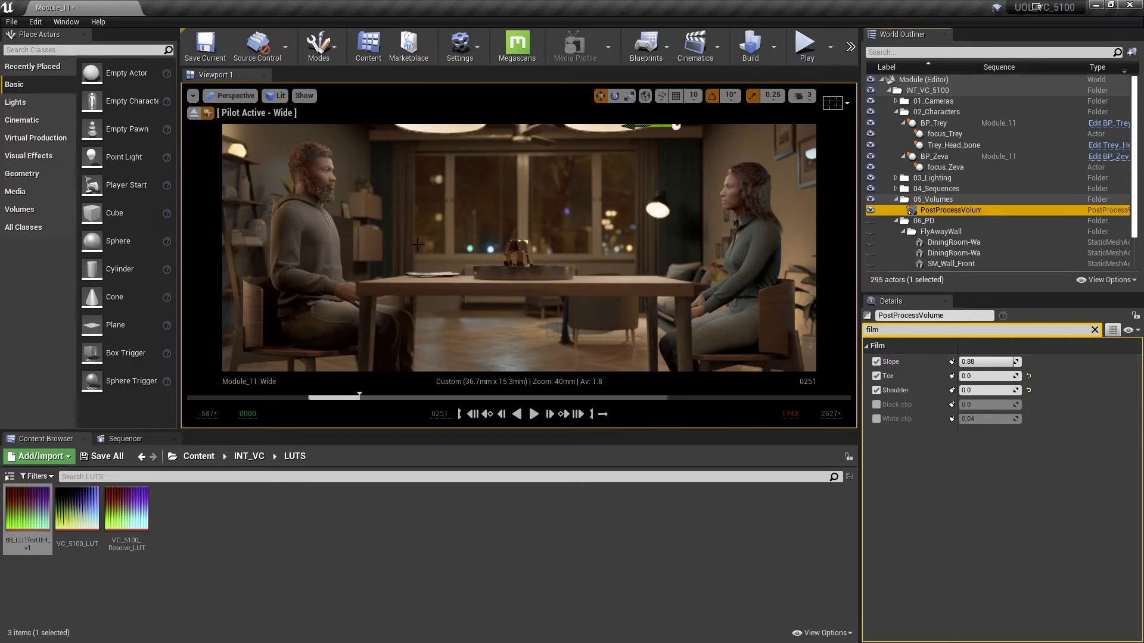
{"action": "left_click", "coordinate": [1095, 329]}
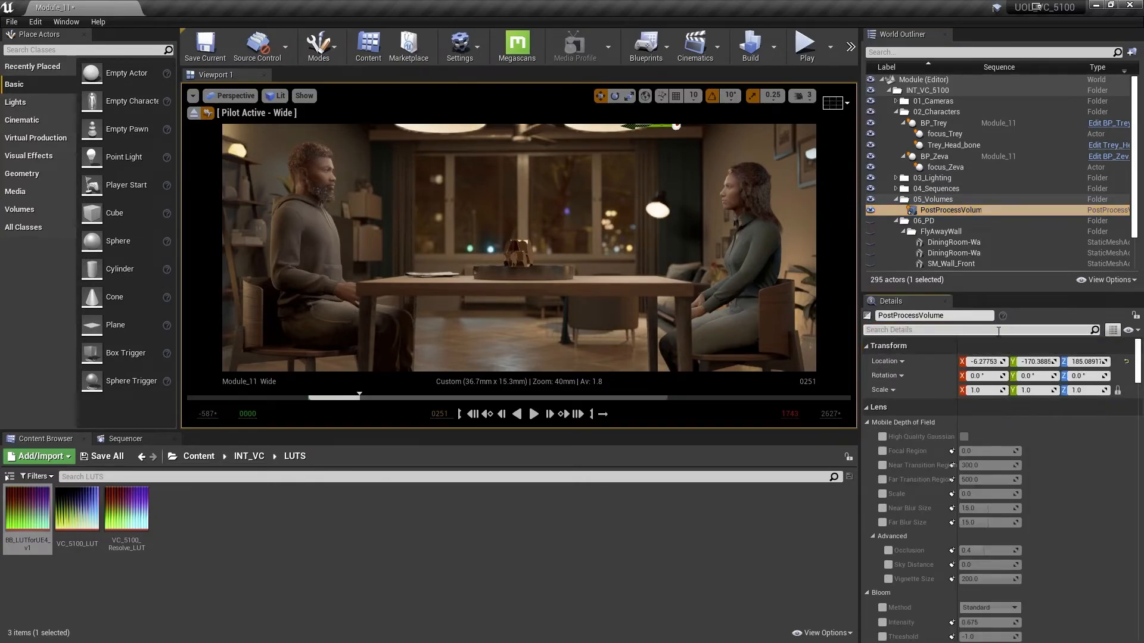
{"action": "type", "text": "lut"}
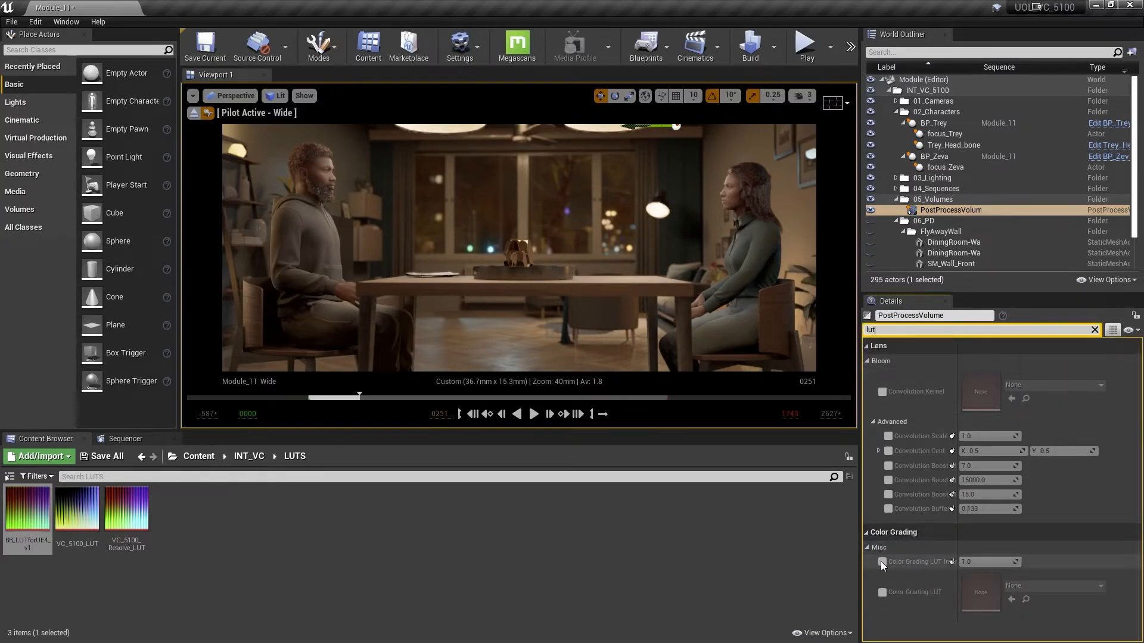
{"action": "left_click", "coordinate": [880, 561]}
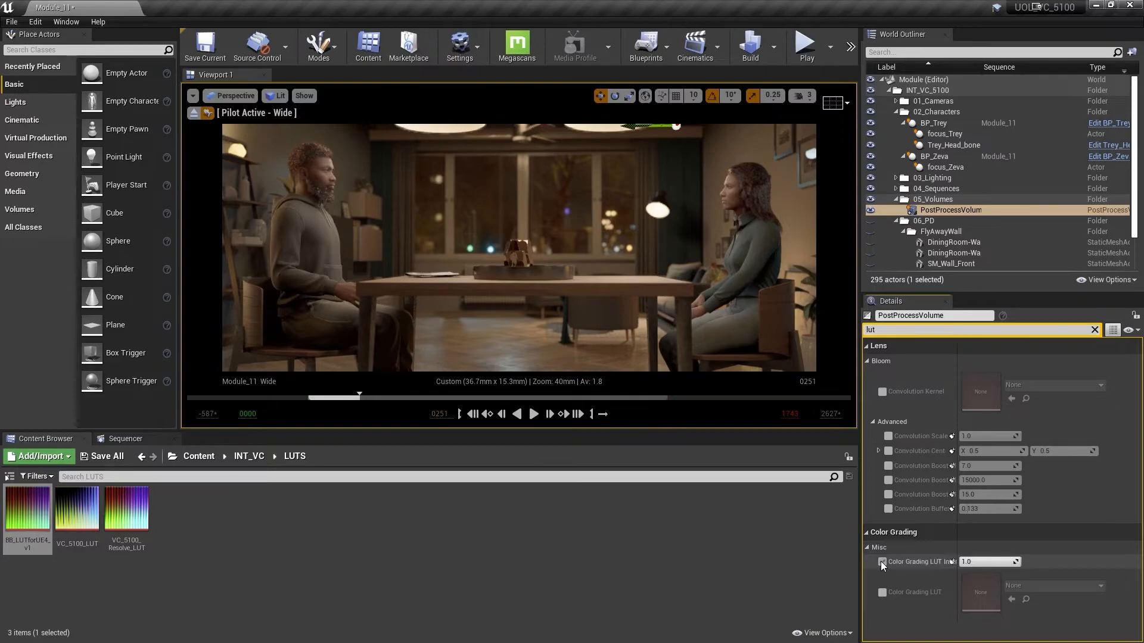
{"action": "left_click", "coordinate": [882, 592]}
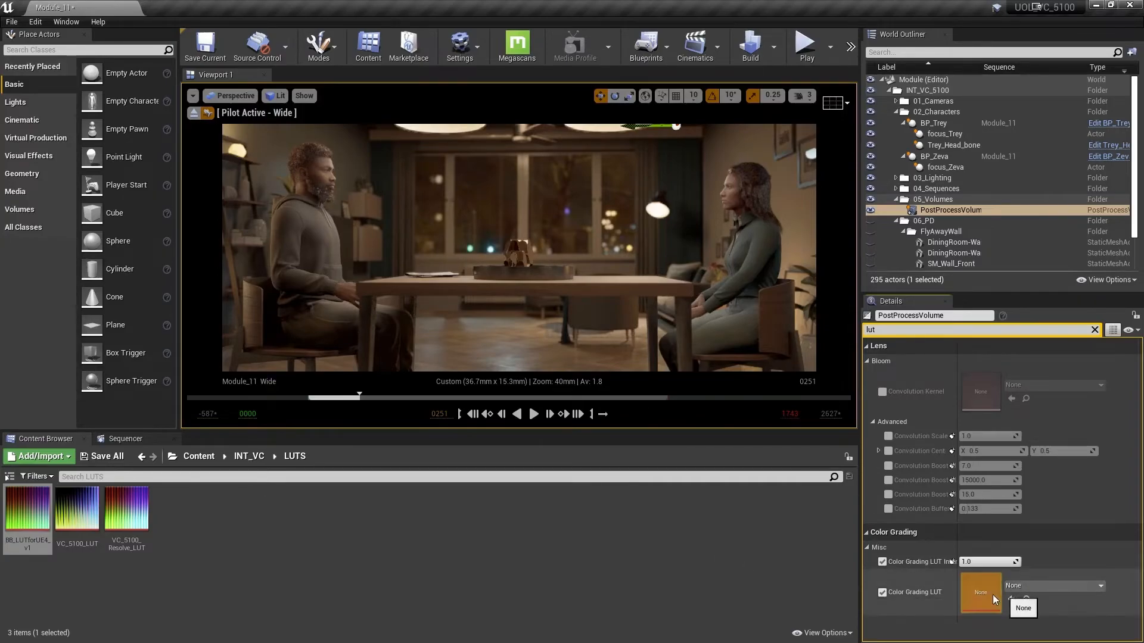
{"action": "left_click_drag", "start_coordinate": [21, 518], "coordinate": [968, 588]}
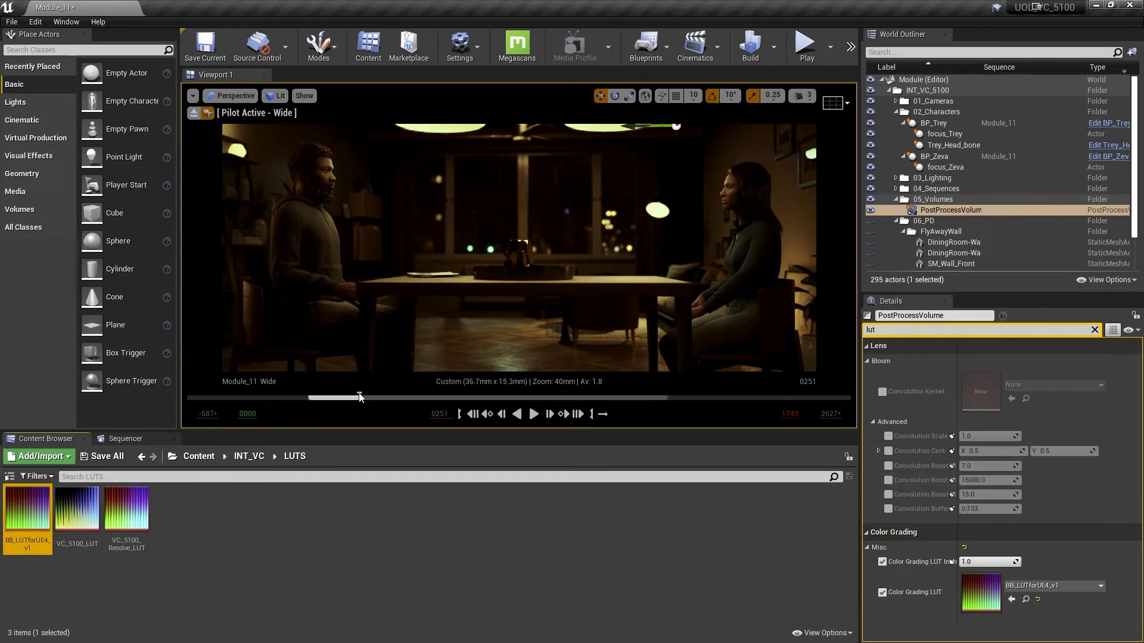
Step: Play part of the sequence through the Wide camera to check the LUT
{"action": "left_click_drag", "start_coordinate": [359, 401], "coordinate": [331, 401]}
{"action": "key", "text": "space"}
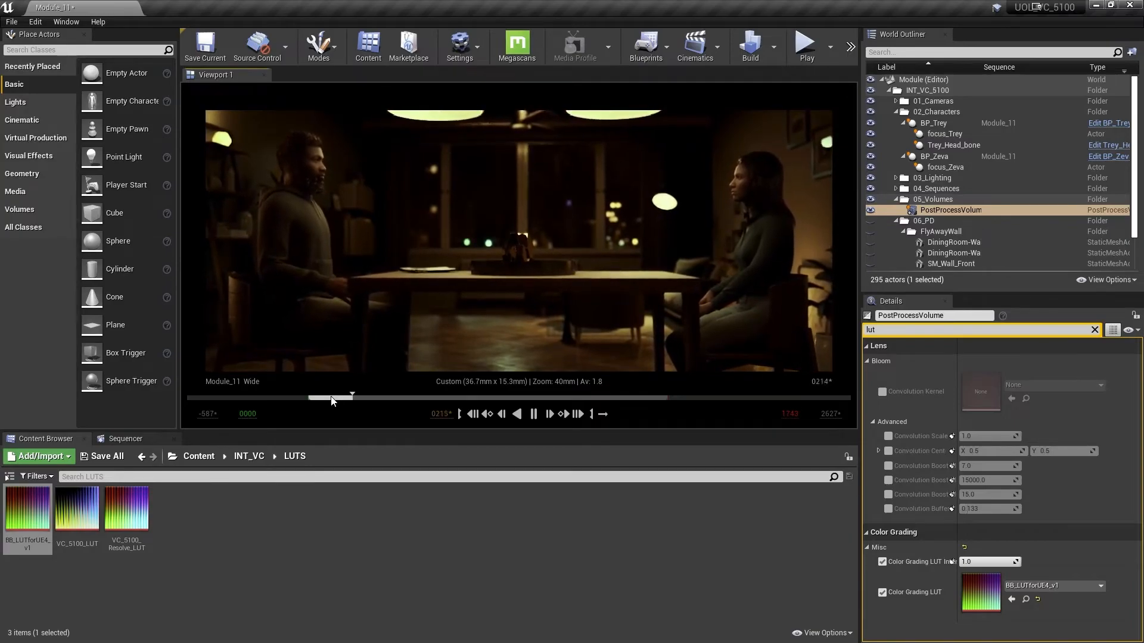
{"action": "key", "text": "space"}
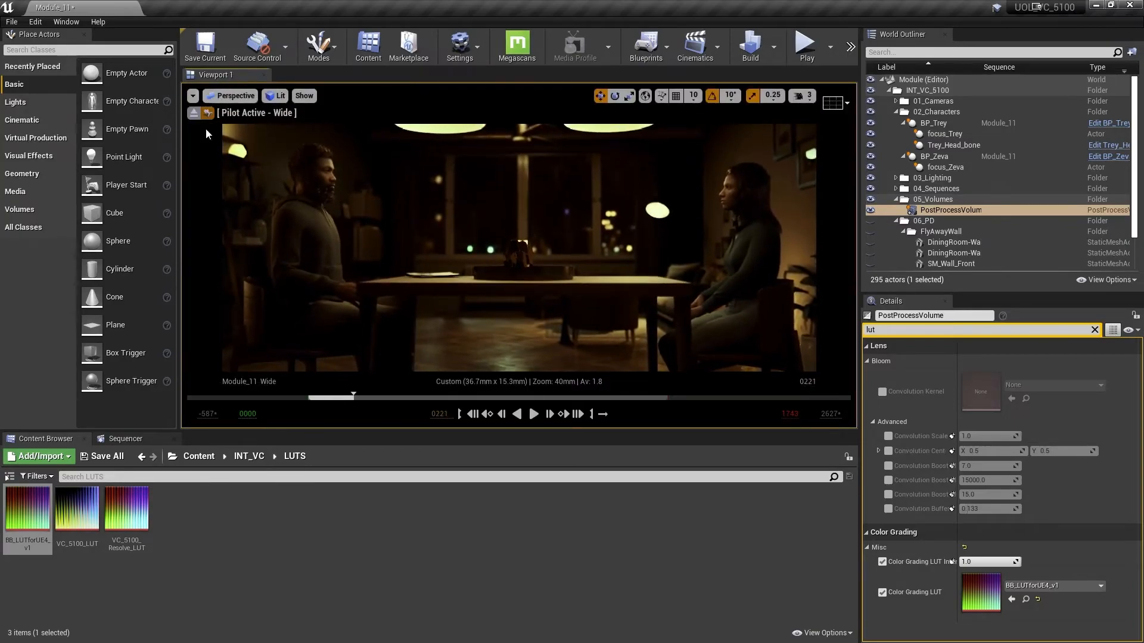
Step: Switch the viewport to the CU_Zeva camera and play the sequence to check the LUT on the close-up
{"action": "left_click", "coordinate": [229, 97]}
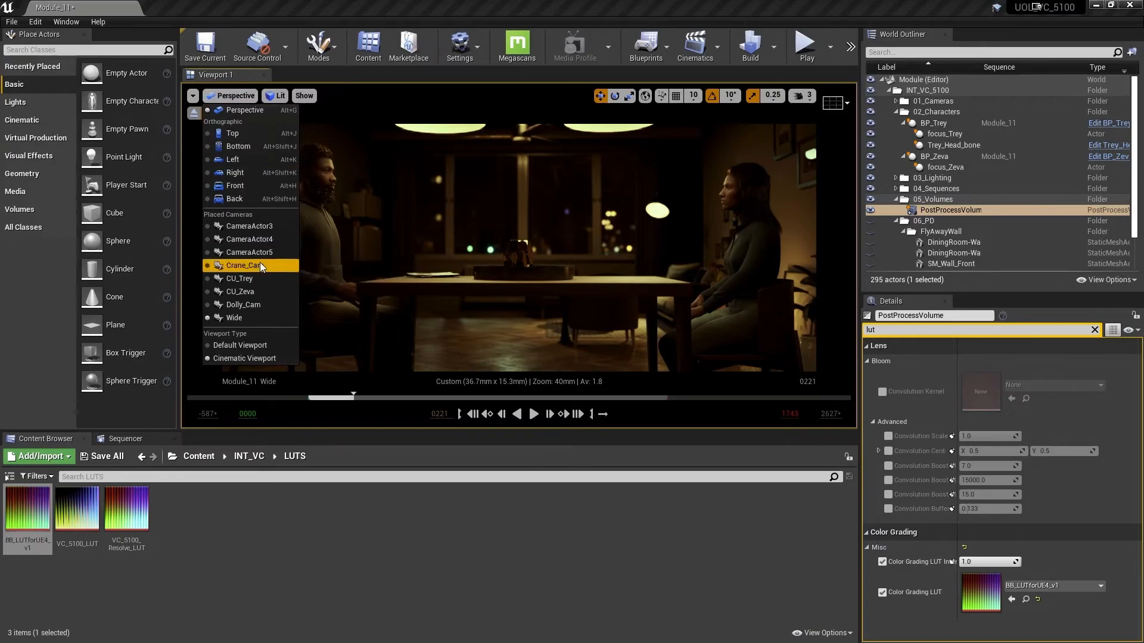
{"action": "left_click", "coordinate": [249, 291]}
{"action": "mouse_move", "coordinate": [321, 398]}
{"action": "left_mouse_down"}
{"action": "mouse_move", "coordinate": [341, 400]}
{"action": "mouse_move", "coordinate": [320, 404]}
{"action": "left_mouse_up"}
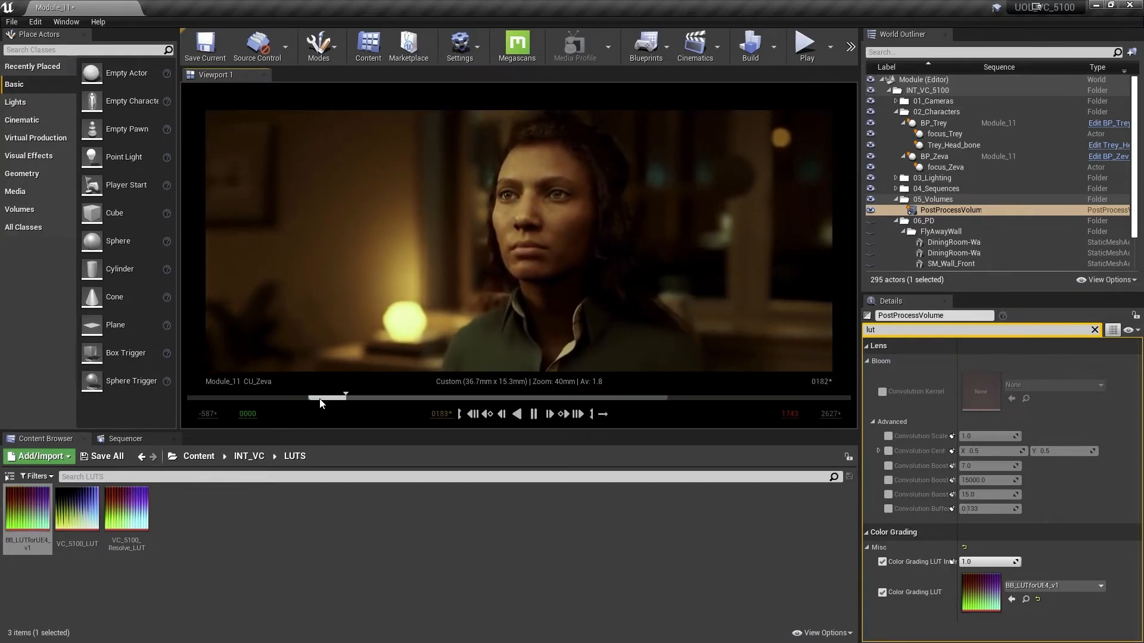
{"action": "key", "text": "space"}
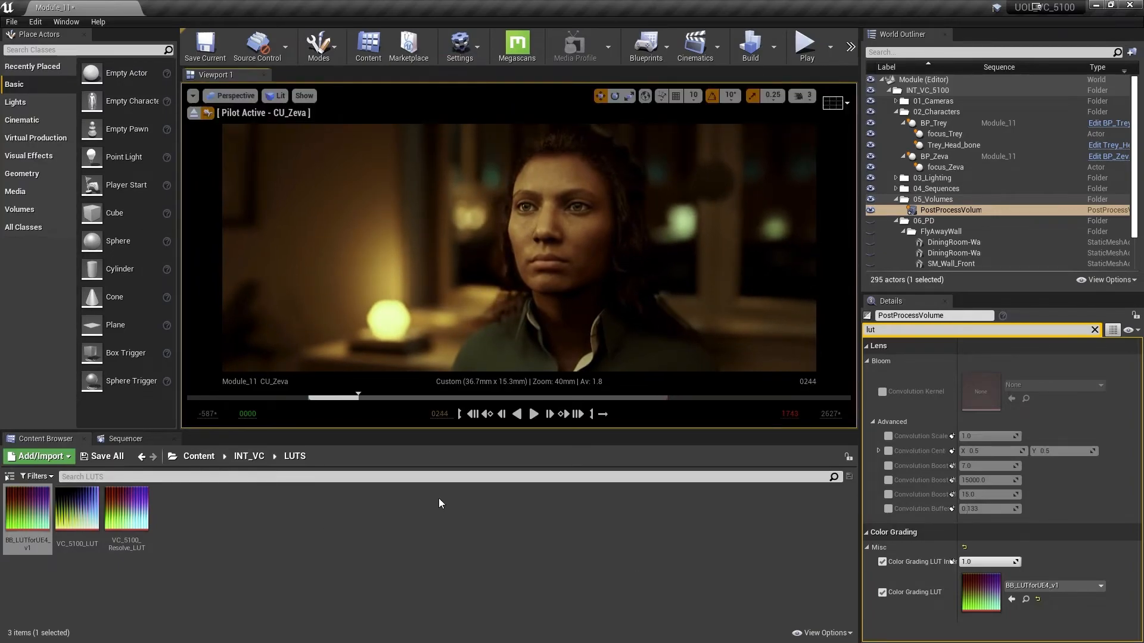
Step: Switch to Photoshop and delete the BB_UE4_LUT_v1 layer from HighresScreenshot00015.png
{"action": "key", "text": "alt+Tab"}
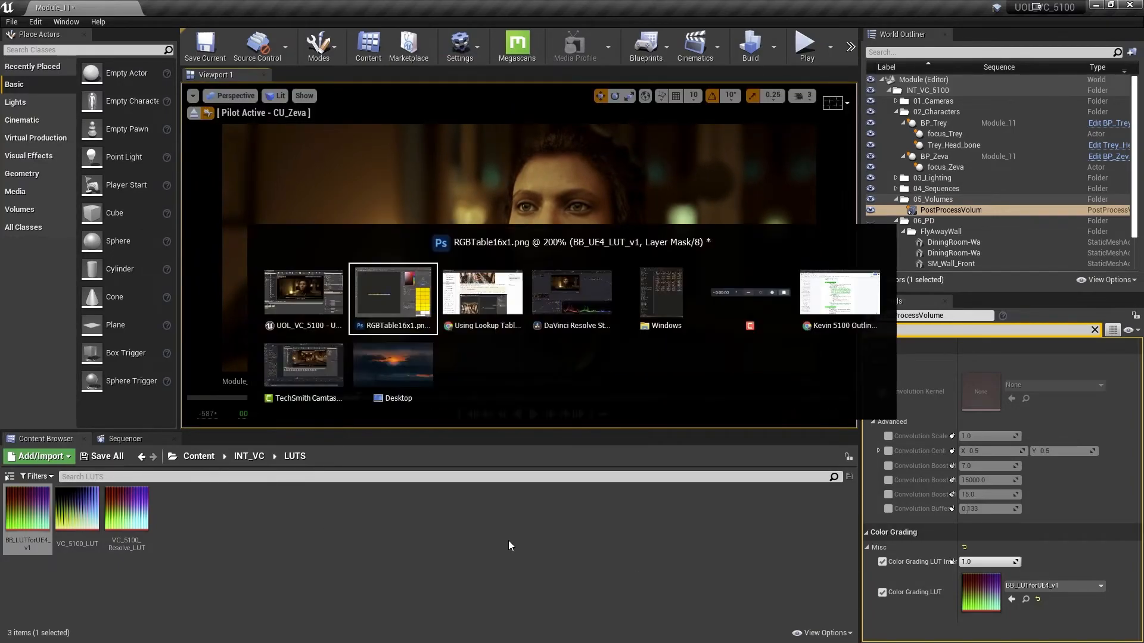
{"action": "key", "text": "alt+Tab"}
{"action": "key", "text": "alt+Tab"}
{"action": "key", "text": "alt+Tab"}
{"action": "key", "text": "alt+Tab"}
{"action": "key", "text": "alt+Tab"}
{"action": "key", "text": "alt+Tab"}
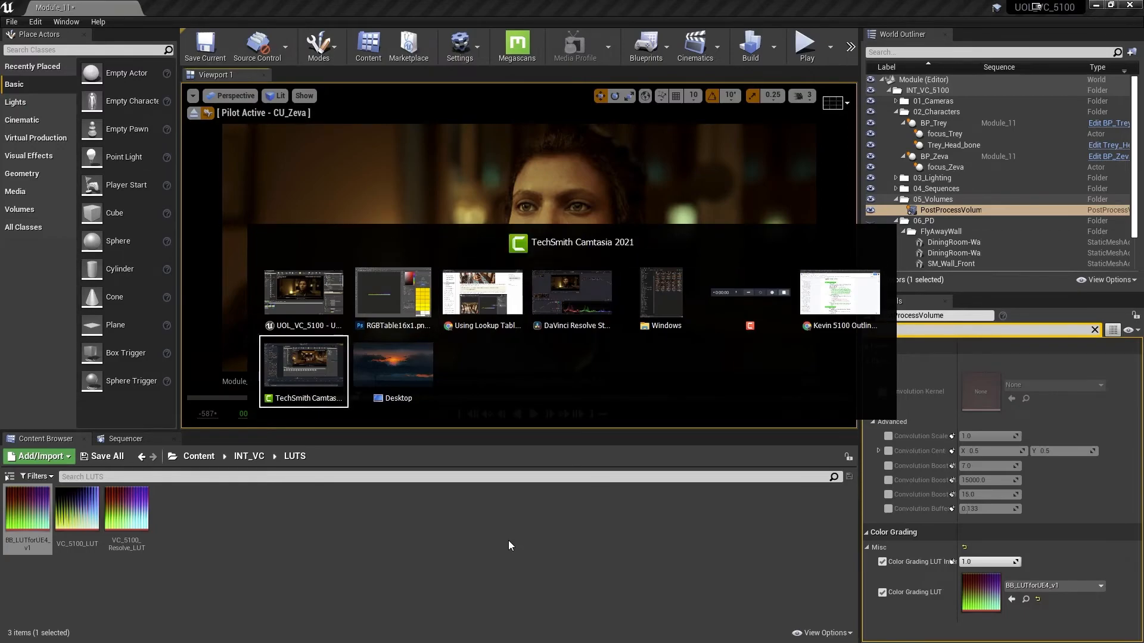
{"action": "left_click", "coordinate": [367, 289]}
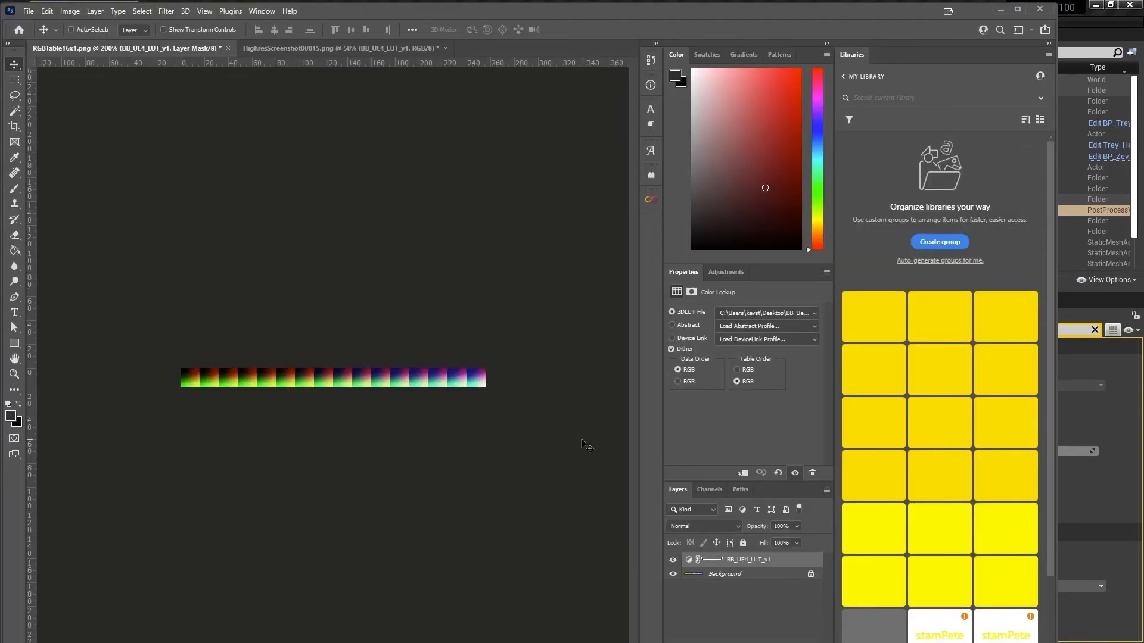
{"action": "left_click", "coordinate": [300, 47]}
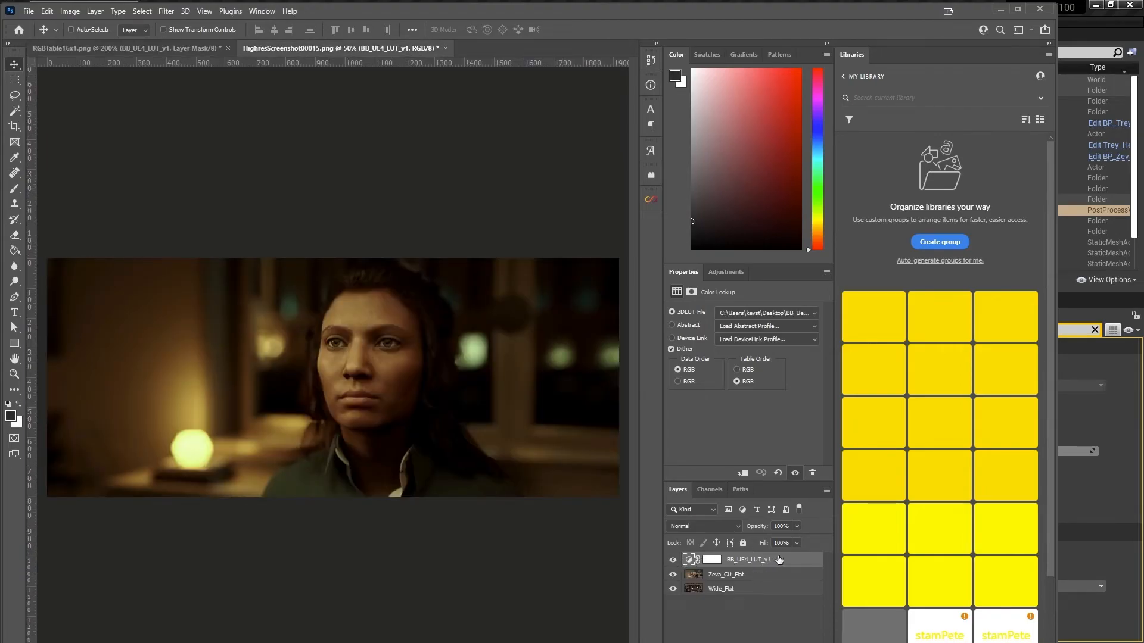
{"action": "key", "text": "Delete"}
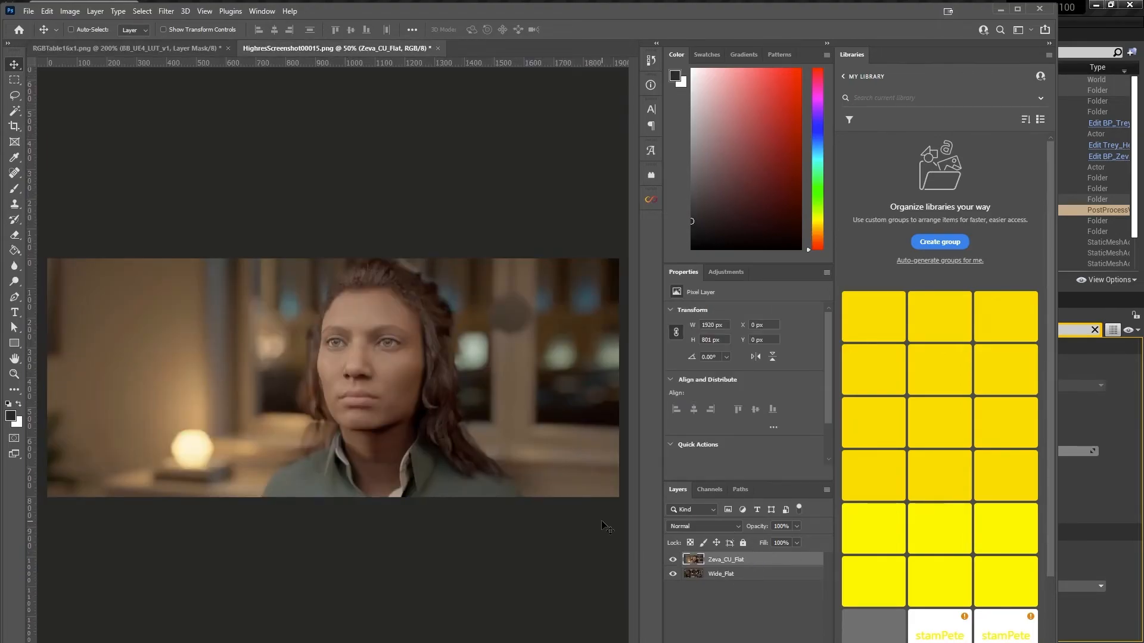
Step: Add a Curves adjustment layer above Zeva_CU_Flat and shape it into an S-curve that lifts highlights and darkens shadows
{"action": "left_click", "coordinate": [92, 12]}
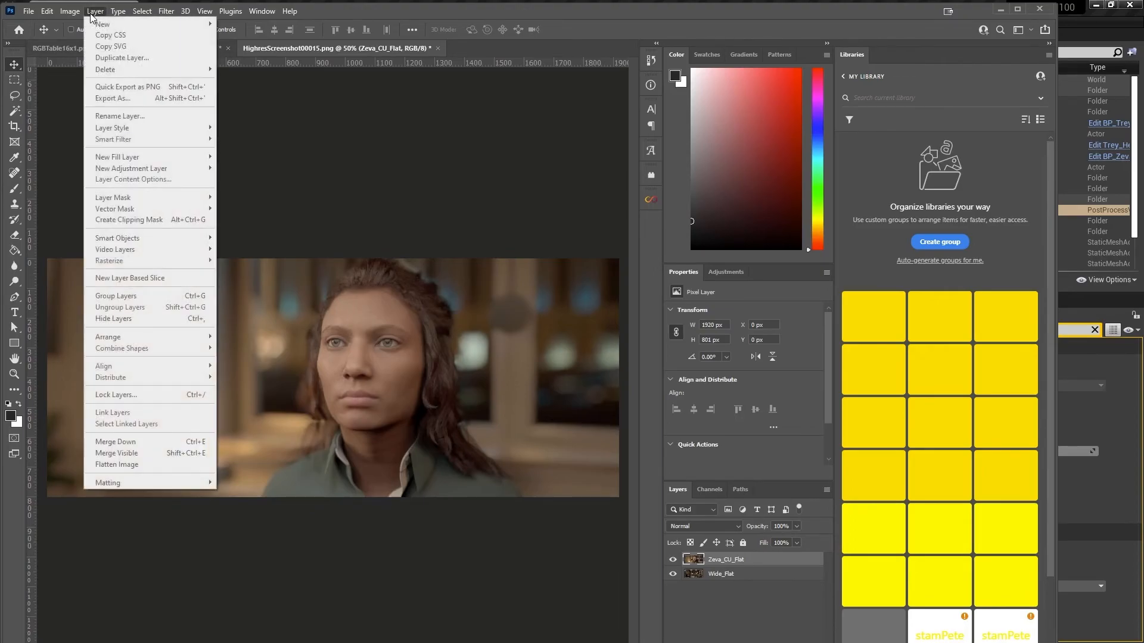
{"action": "mouse_move", "coordinate": [127, 170]}
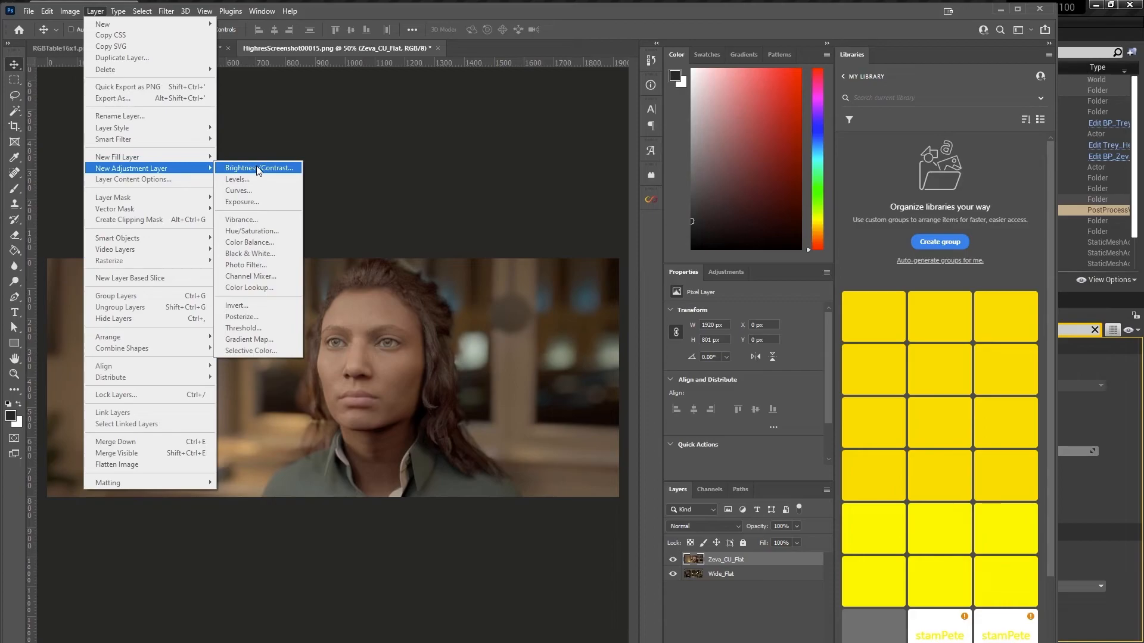
{"action": "left_click", "coordinate": [238, 191]}
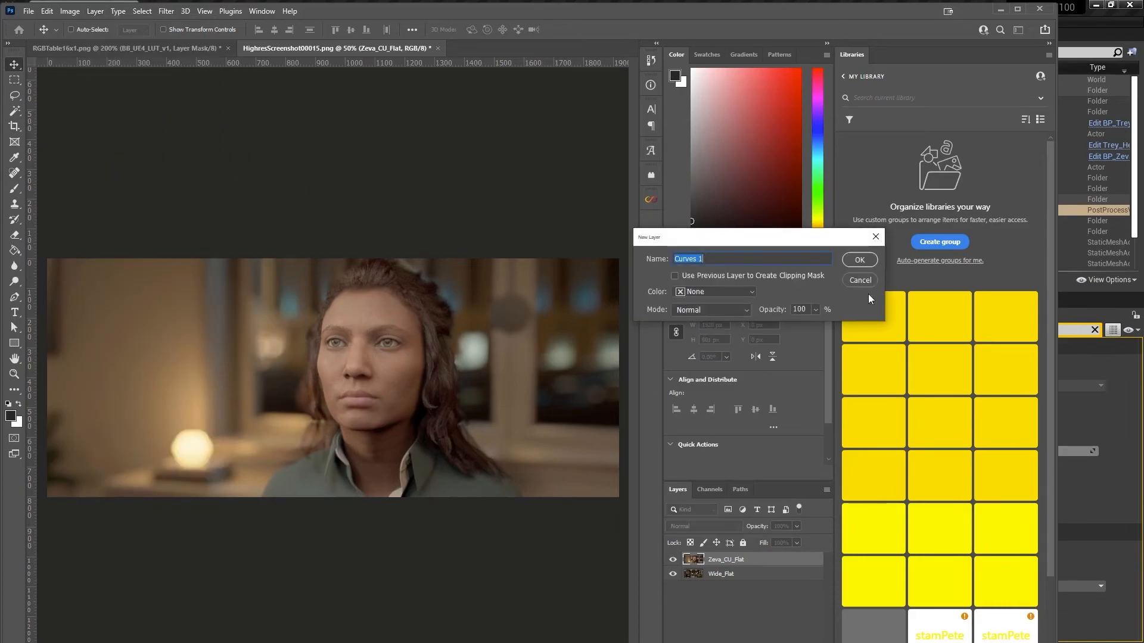
{"action": "left_click", "coordinate": [860, 260]}
{"action": "left_click_drag", "start_coordinate": [785, 365], "coordinate": [774, 359]}
{"action": "left_click_drag", "start_coordinate": [726, 419], "coordinate": [726, 436]}
{"action": "left_click_drag", "start_coordinate": [774, 359], "coordinate": [781, 359]}
{"action": "left_click_drag", "start_coordinate": [726, 436], "coordinate": [729, 439]}
Step: Add a Color Balance adjustment layer with midtones at Cyan/Red +2, Magenta/Green +26 and Yellow/Blue -11
{"action": "left_click", "coordinate": [95, 11]}
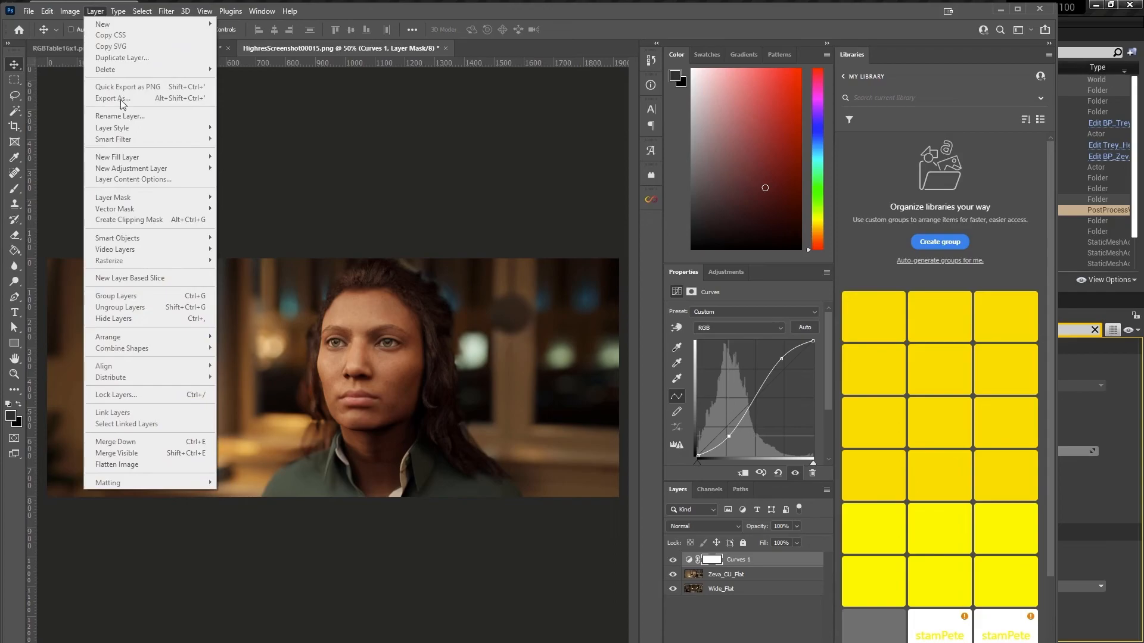
{"action": "mouse_move", "coordinate": [179, 169]}
{"action": "left_click", "coordinate": [250, 241]}
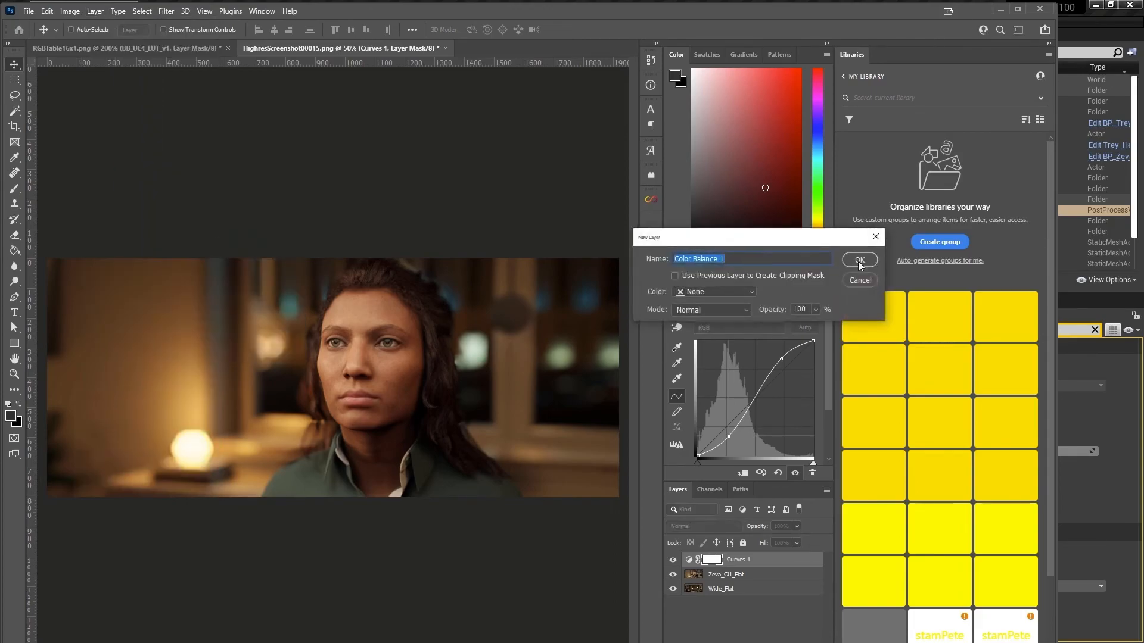
{"action": "left_click", "coordinate": [858, 258]}
{"action": "mouse_move", "coordinate": [728, 359]}
{"action": "left_mouse_down"}
{"action": "mouse_move", "coordinate": [742, 359]}
{"action": "mouse_move", "coordinate": [727, 339]}
{"action": "left_mouse_up"}
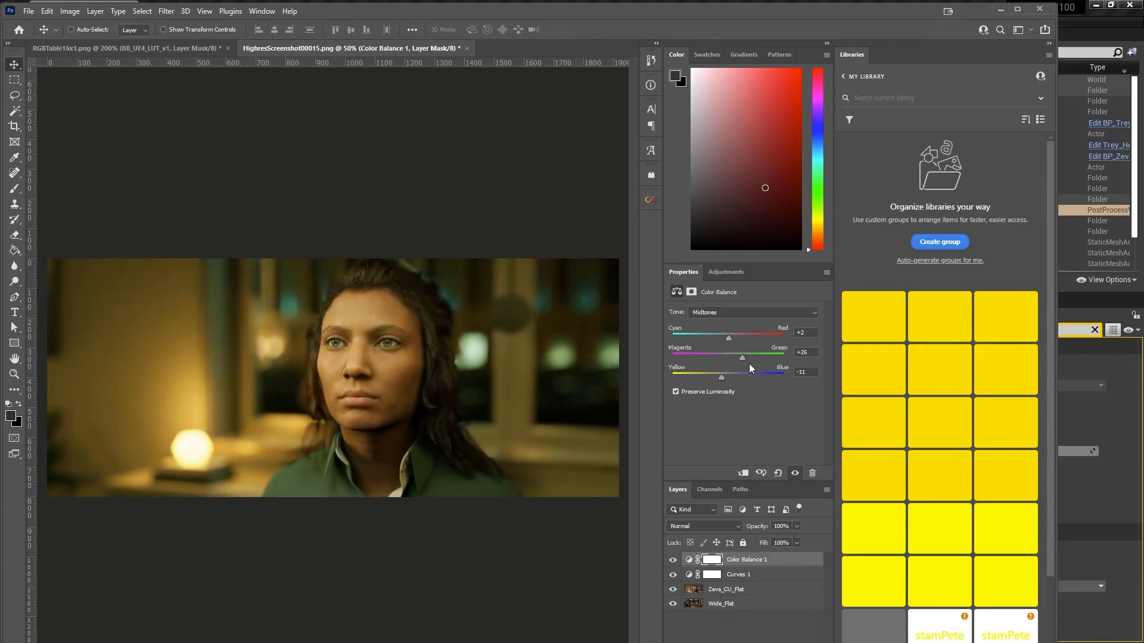
Step: Refine the Curves 1 layer by moving the upper and lower curve points slightly toward the highlights
{"action": "left_click", "coordinate": [748, 575]}
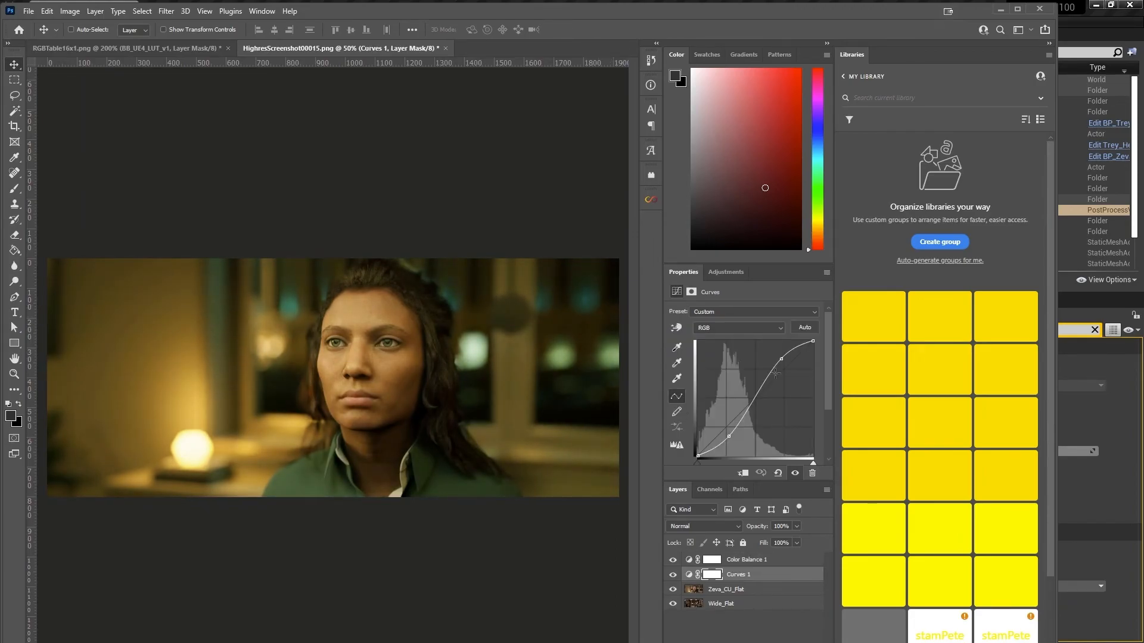
{"action": "left_click_drag", "start_coordinate": [781, 359], "coordinate": [786, 364]}
{"action": "left_click_drag", "start_coordinate": [727, 436], "coordinate": [736, 429]}
{"action": "left_click_drag", "start_coordinate": [785, 364], "coordinate": [786, 359]}
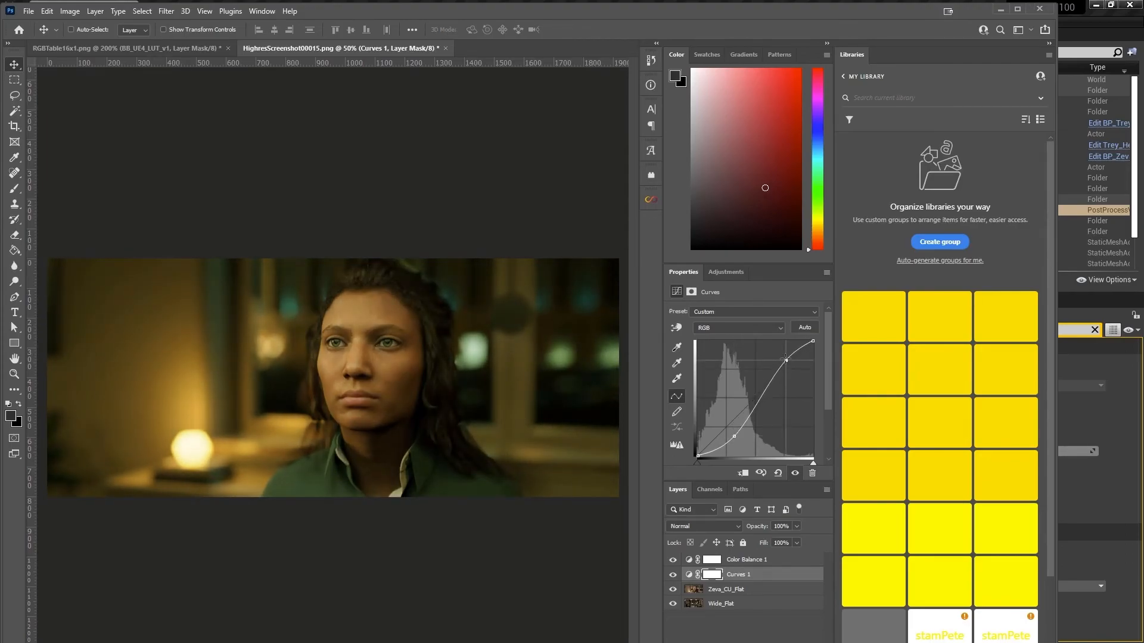
{"action": "left_click", "coordinate": [767, 396]}
{"action": "key", "text": "ctrl+z"}
{"action": "left_click", "coordinate": [94, 11]}
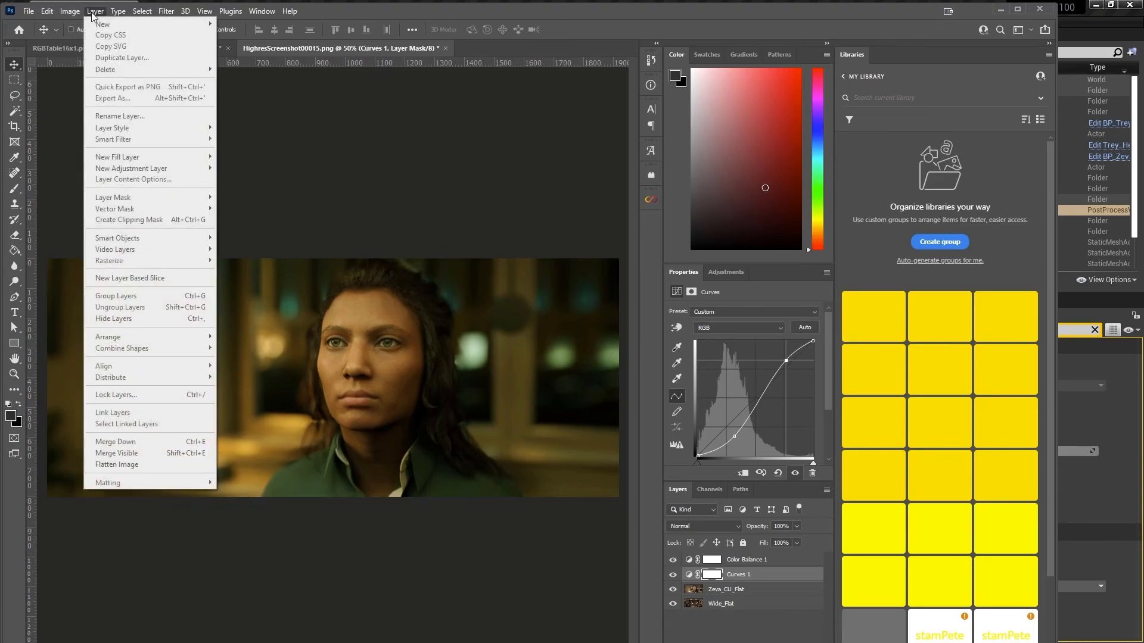
{"action": "mouse_move", "coordinate": [134, 169]}
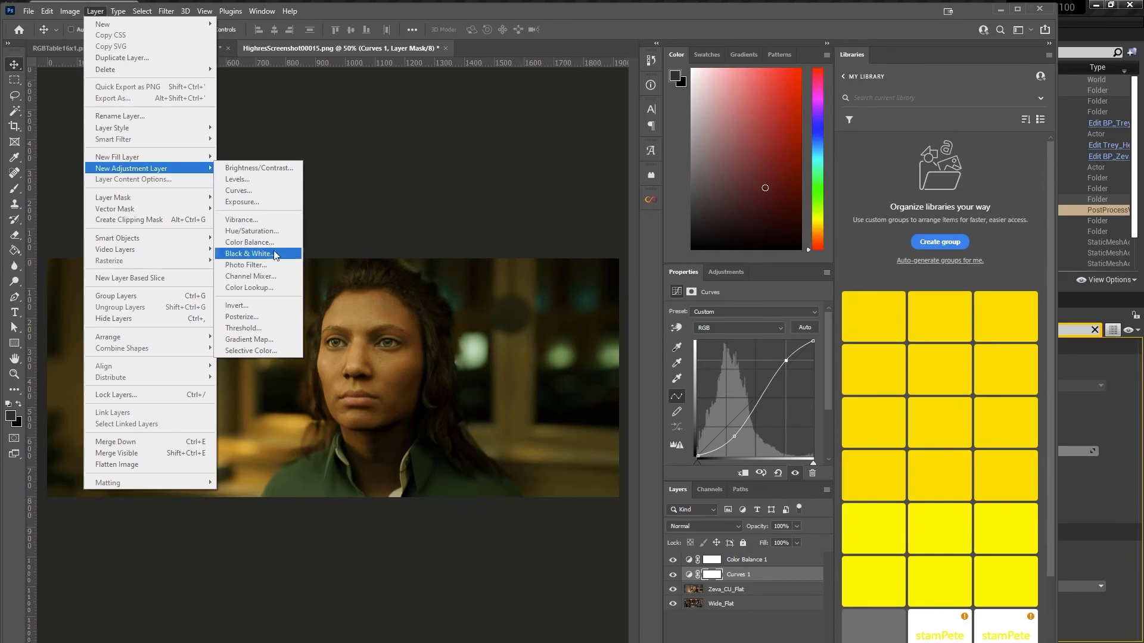
{"action": "left_click", "coordinate": [377, 185]}
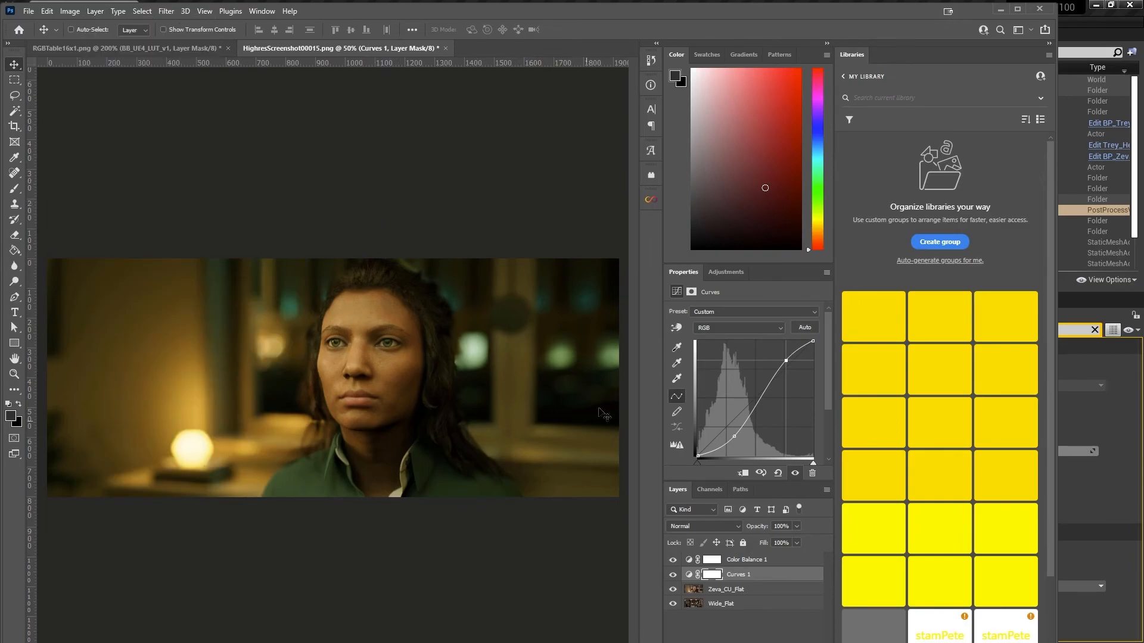
Step: Paste copies of the Color Balance 1 and Curves 1 layers into RGBTable16x1.png, and undo the paste
{"action": "left_click", "coordinate": [792, 563]}
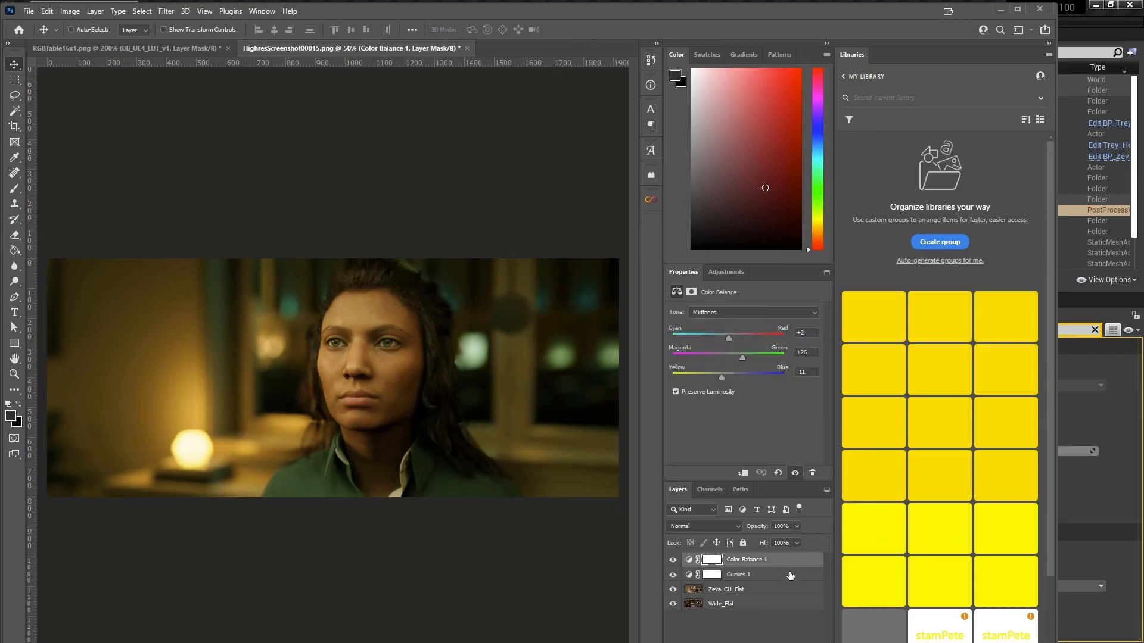
{"action": "left_click", "coordinate": [780, 577], "text": "shift"}
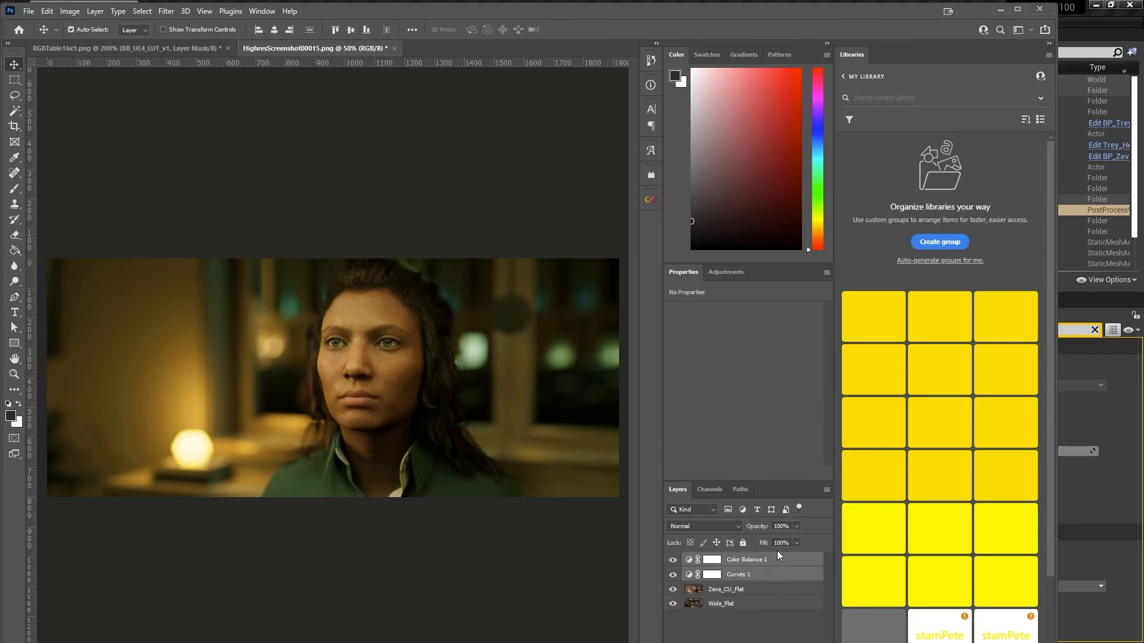
{"action": "left_click", "coordinate": [104, 48]}
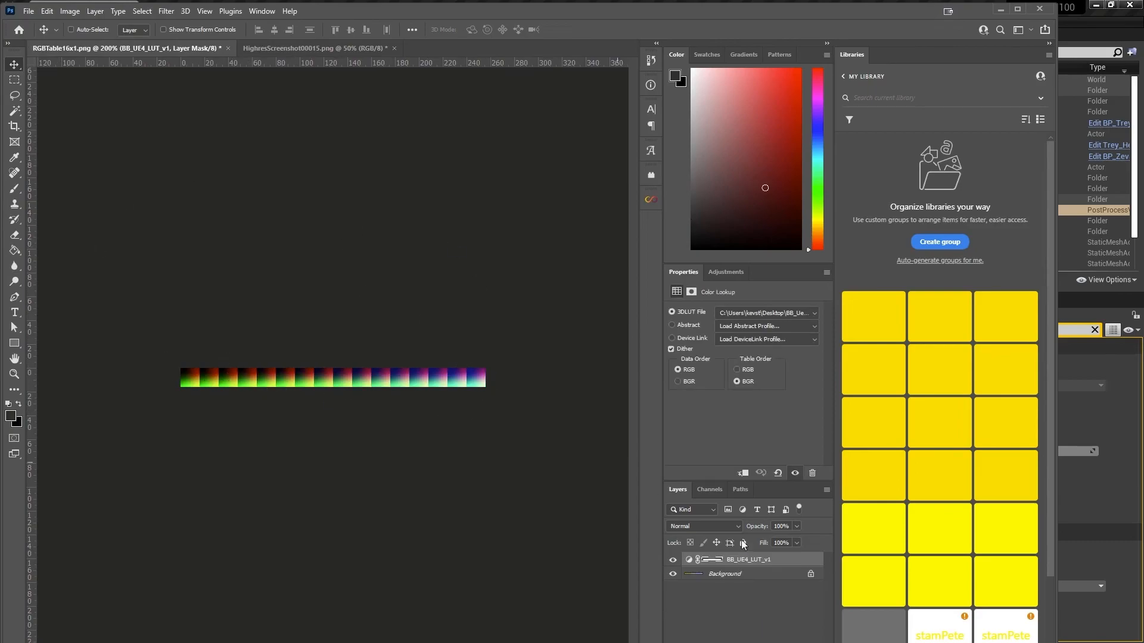
{"action": "key", "text": "ctrl+v"}
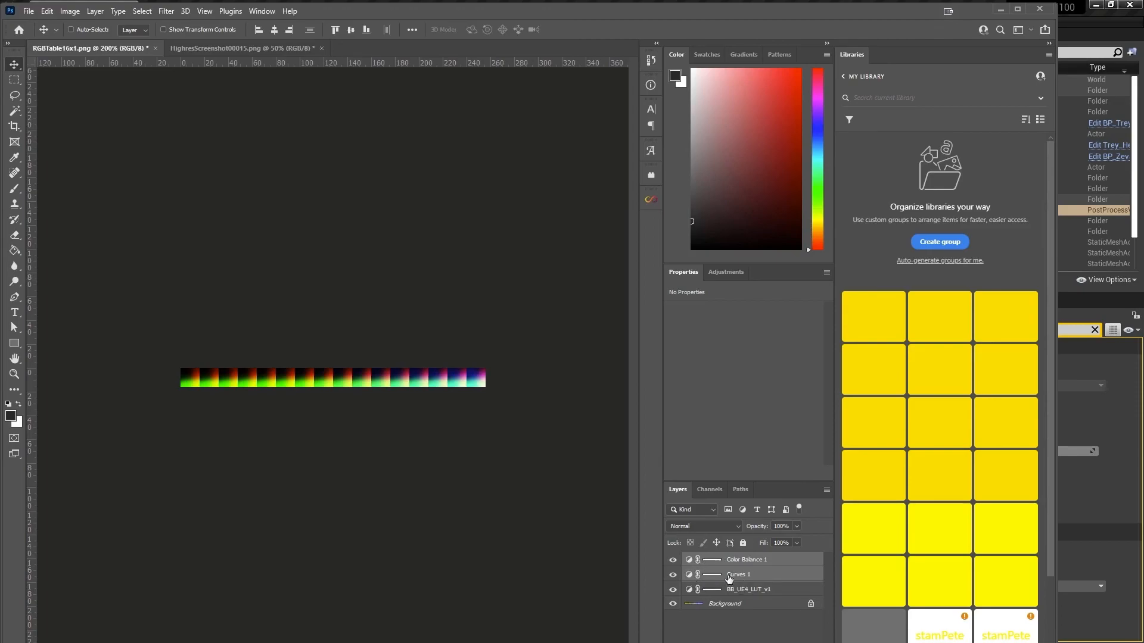
{"action": "key", "text": "ctrl+z"}
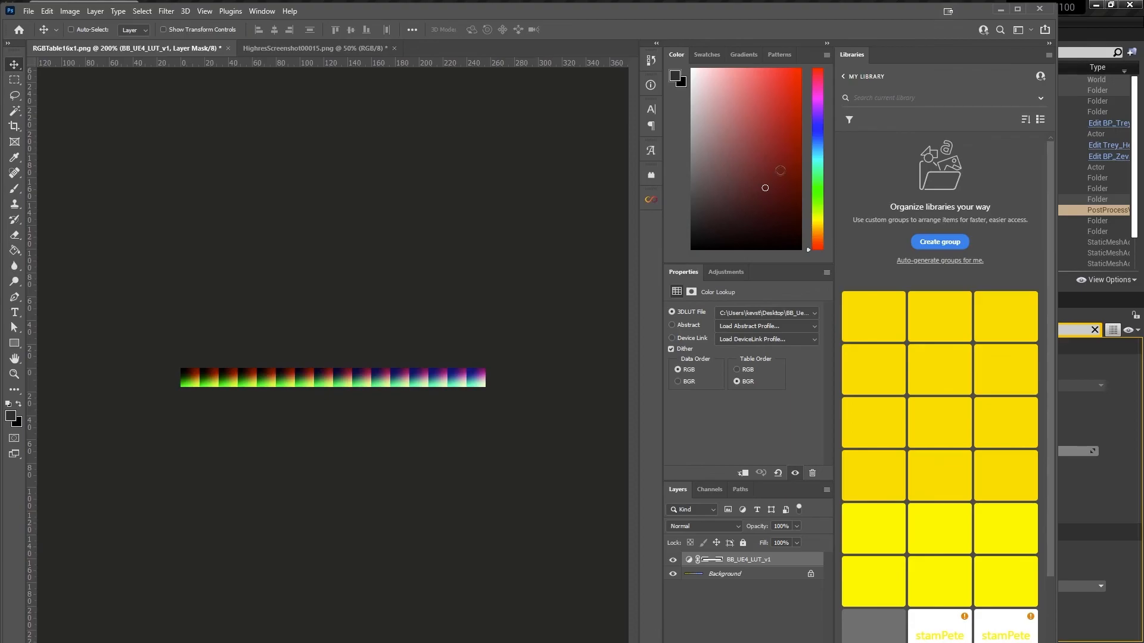
Step: Switch to the Unreal Editor and scrub the CU_Zeva shot back to frame 152
{"action": "left_click", "coordinate": [1001, 13]}
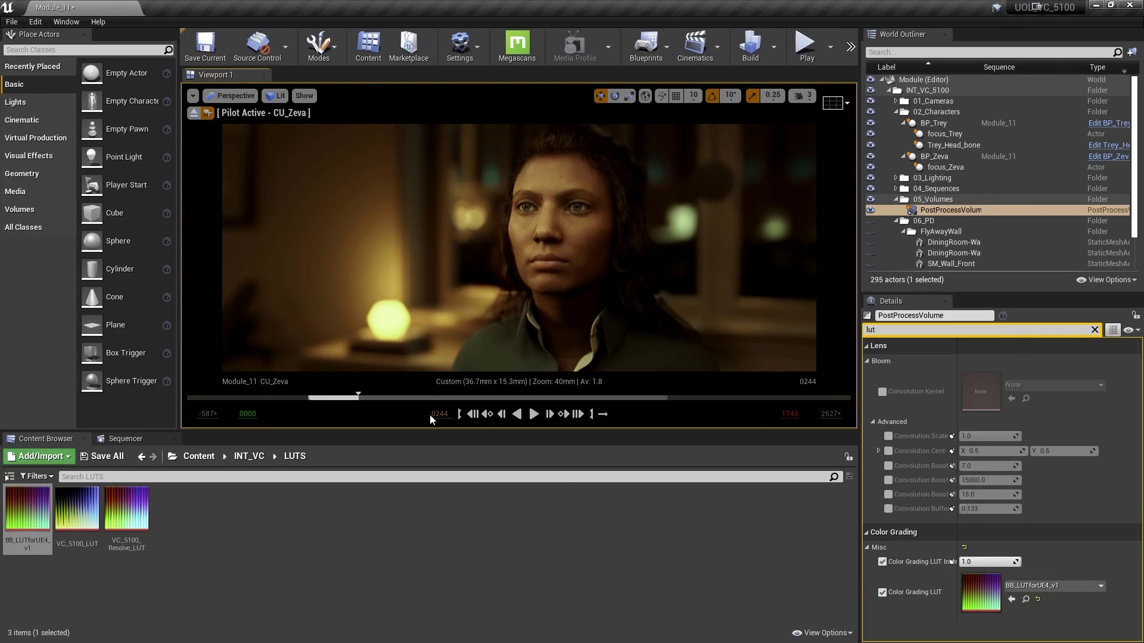
{"action": "left_click_drag", "start_coordinate": [359, 396], "coordinate": [341, 398]}
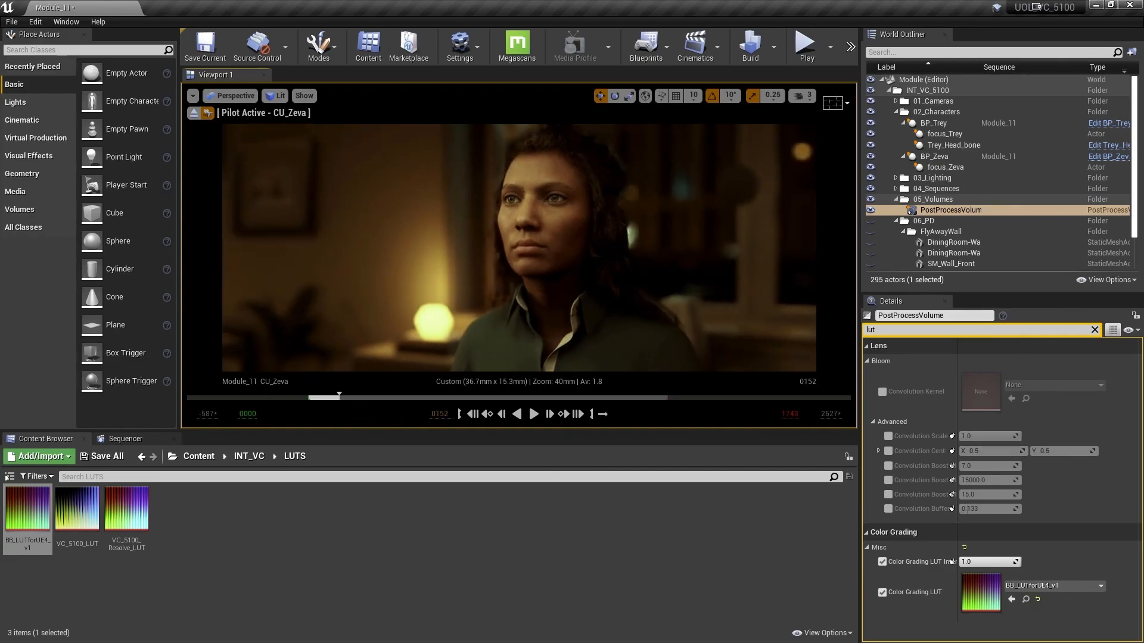